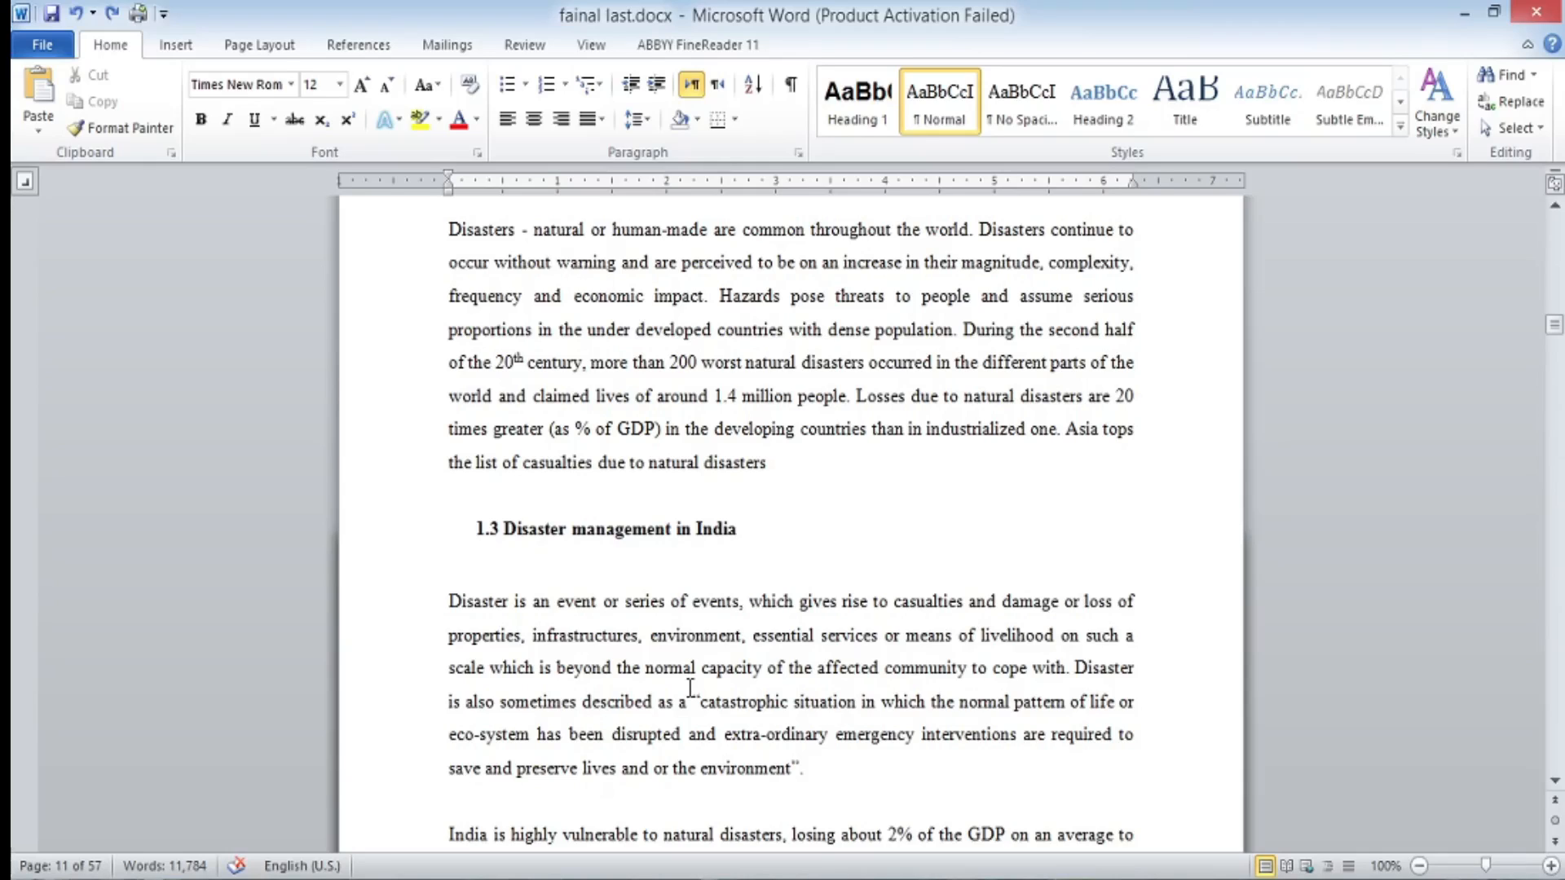
# Indent the first line of the paragraph beginning "Disasters - natural or human-made" with a tab, and remove that indent.
pyautogui.click(500, 565)
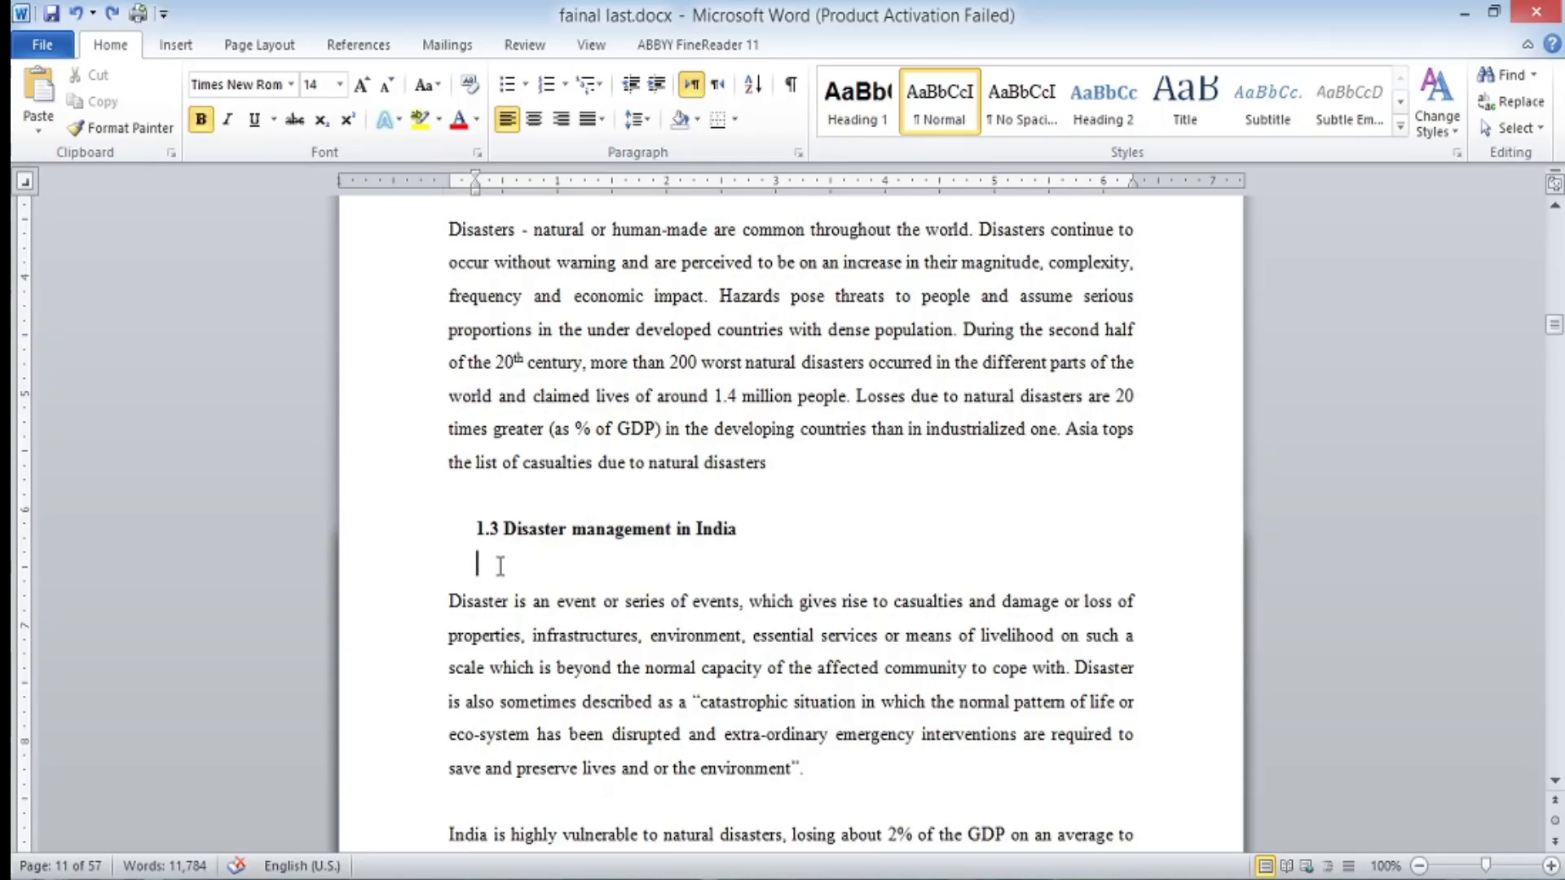
pyautogui.click(447, 232)
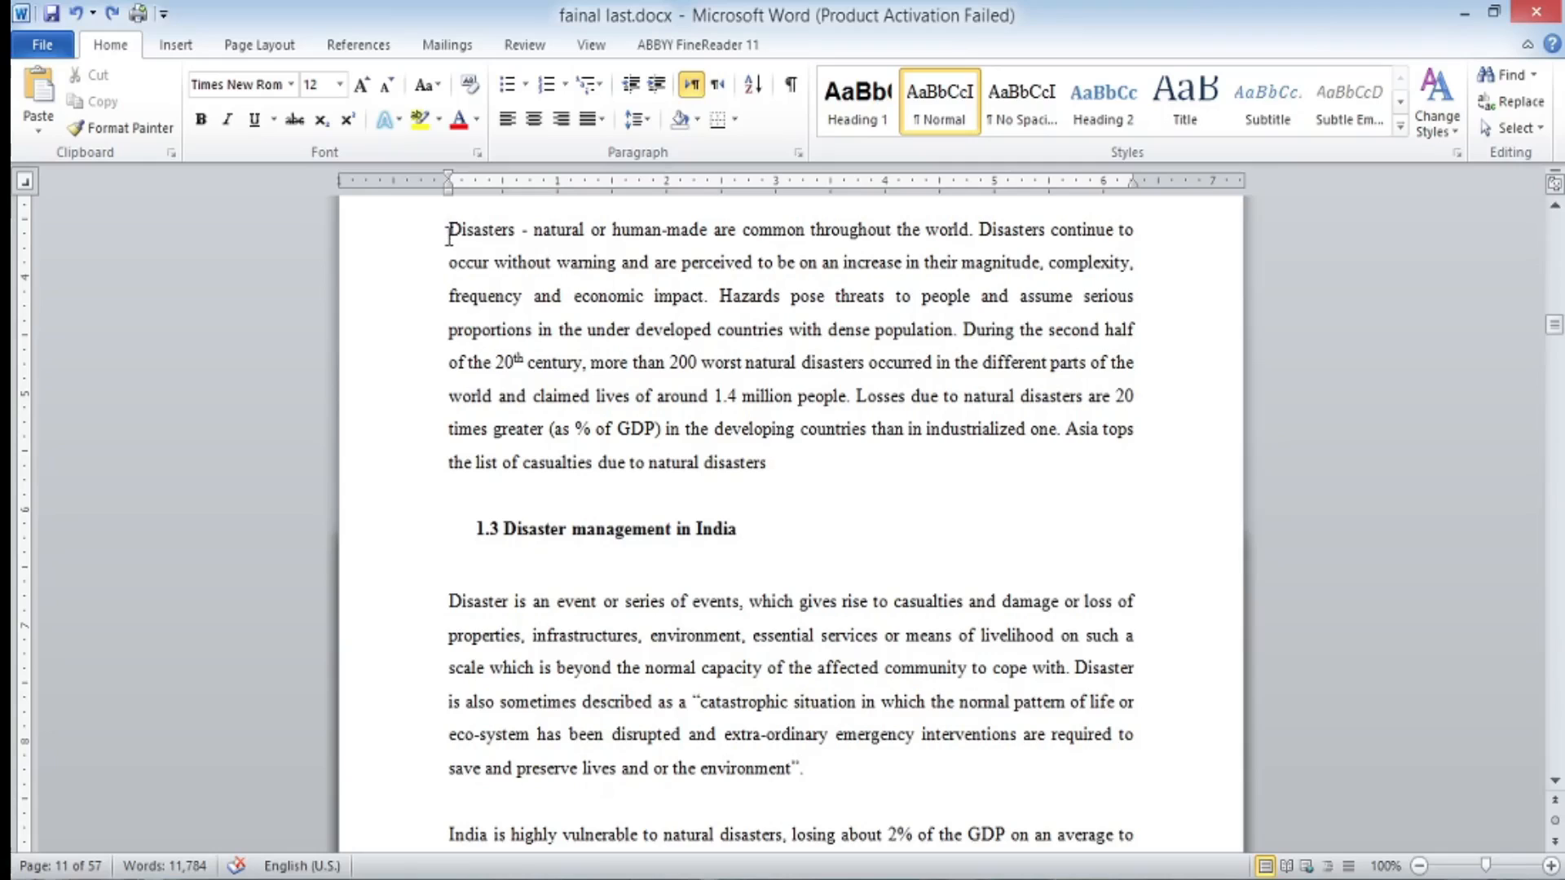
pyautogui.press('Tab')
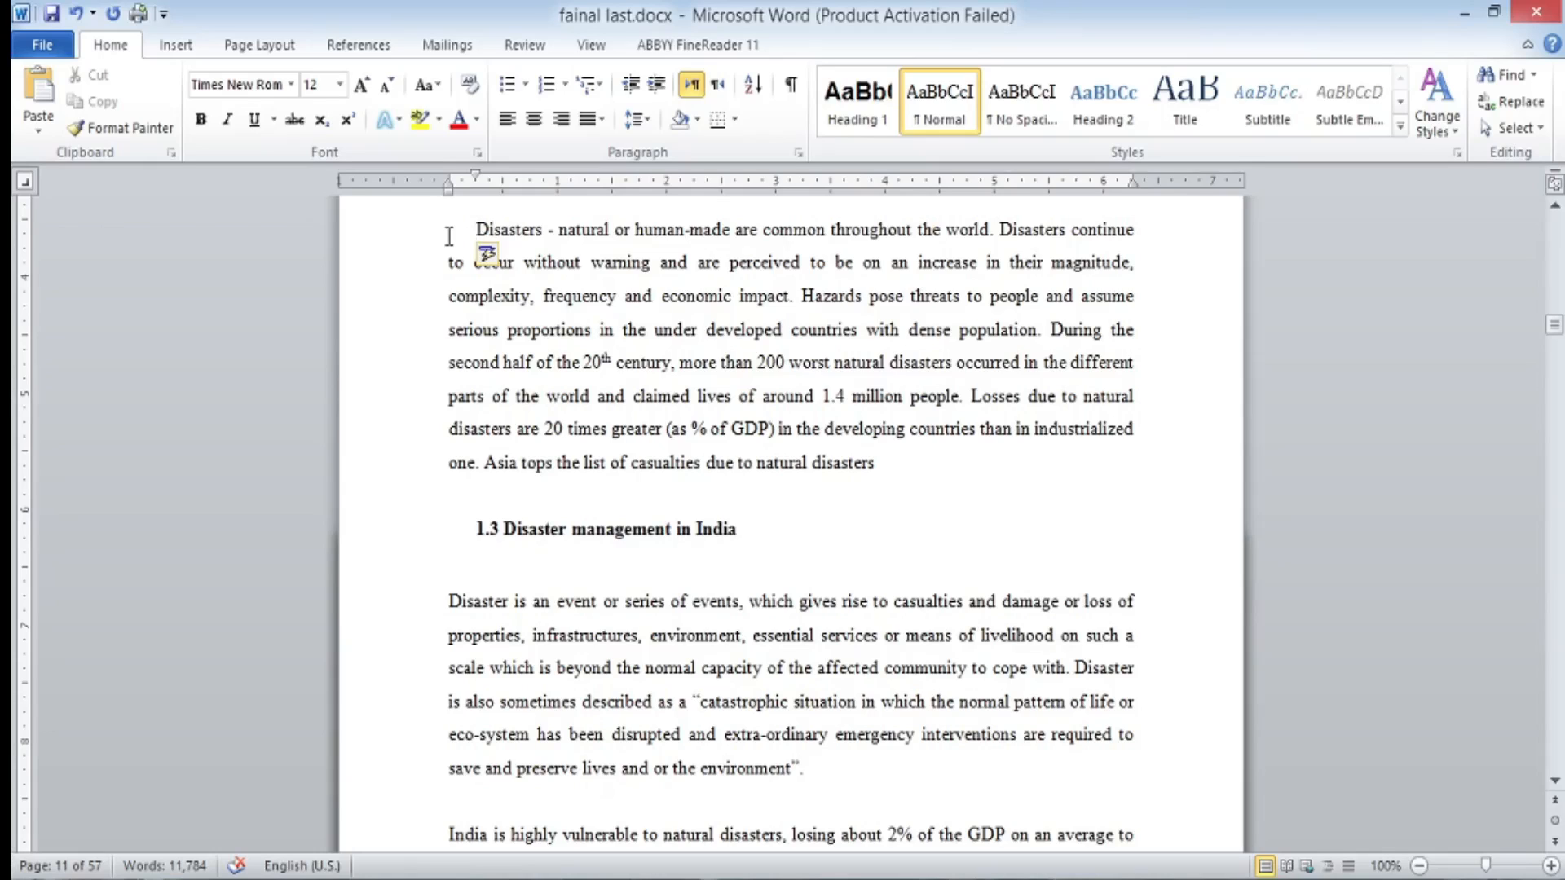
pyautogui.press('BackSpace')
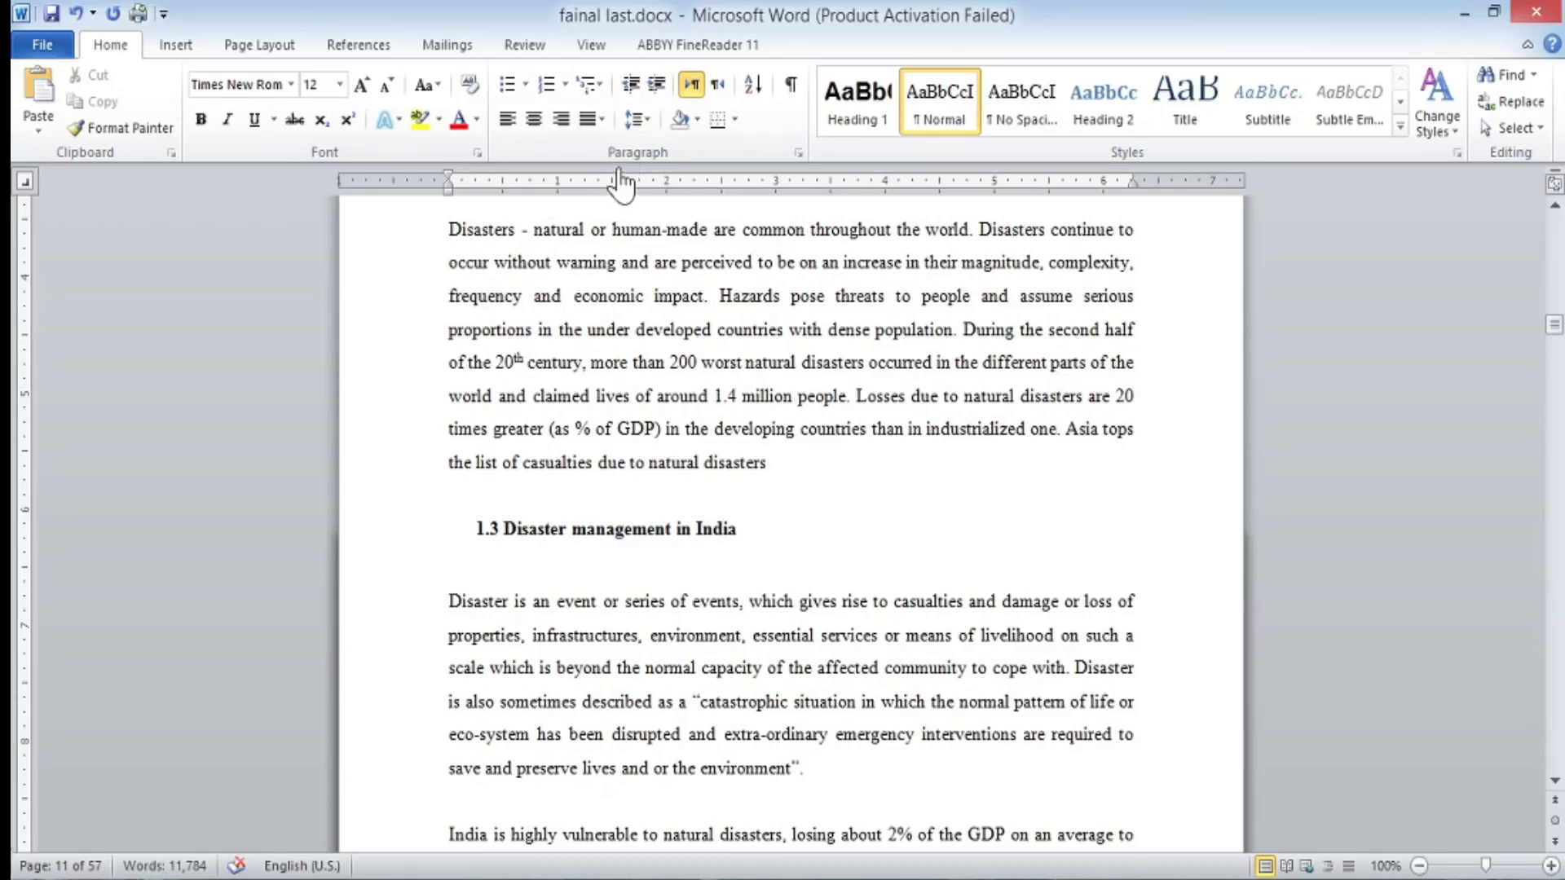
# Increase the indent of the whole "Disasters" paragraph by two levels, and decrease it back to the margin.
pyautogui.click(656, 86)
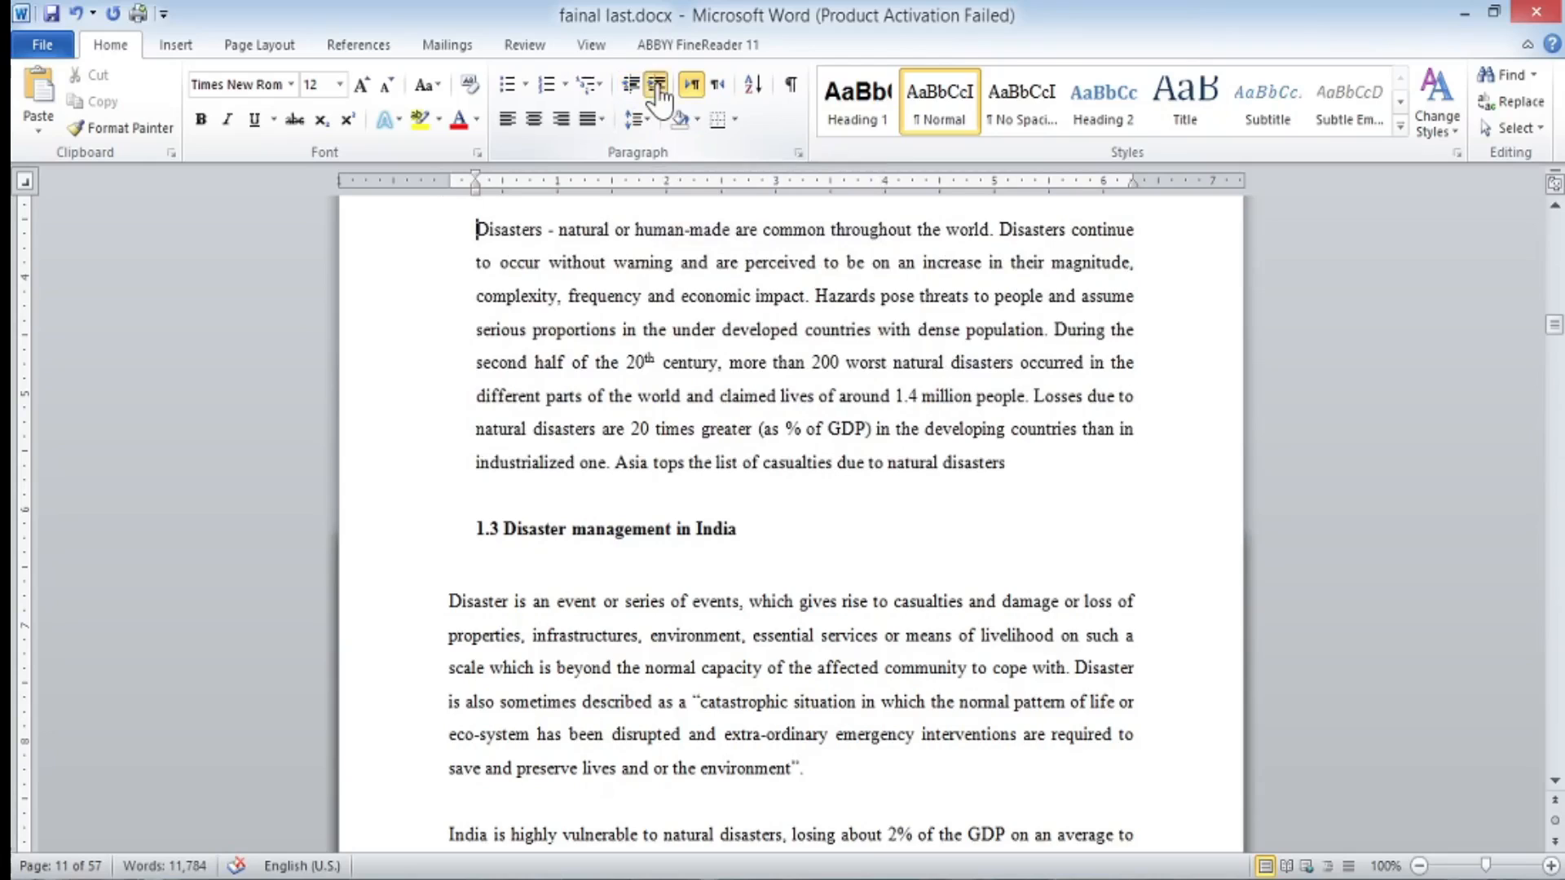
pyautogui.click(656, 87)
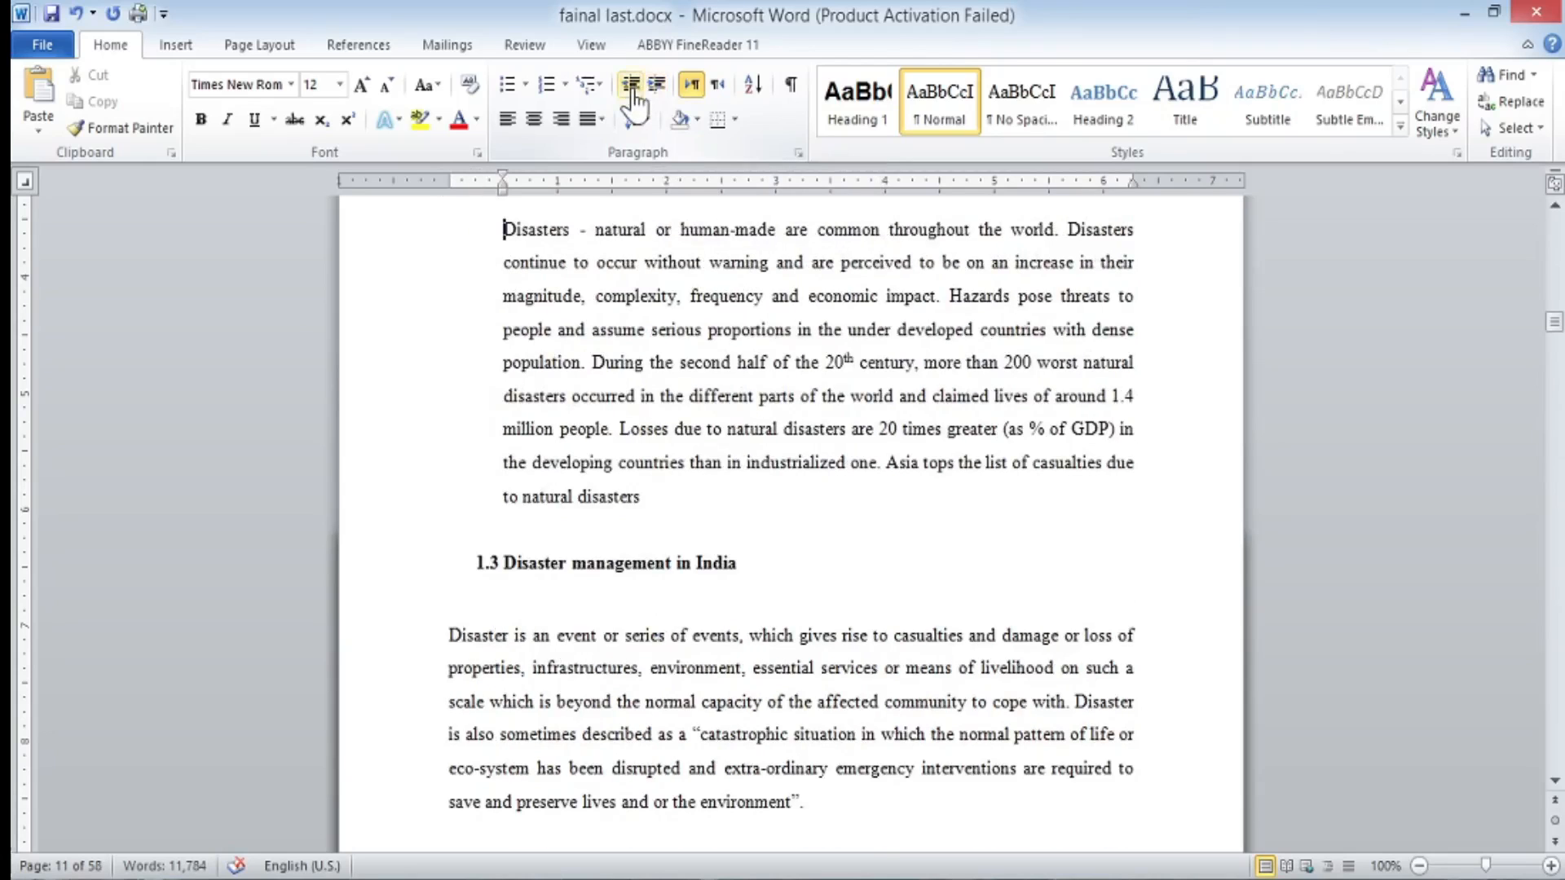
pyautogui.click(633, 91)
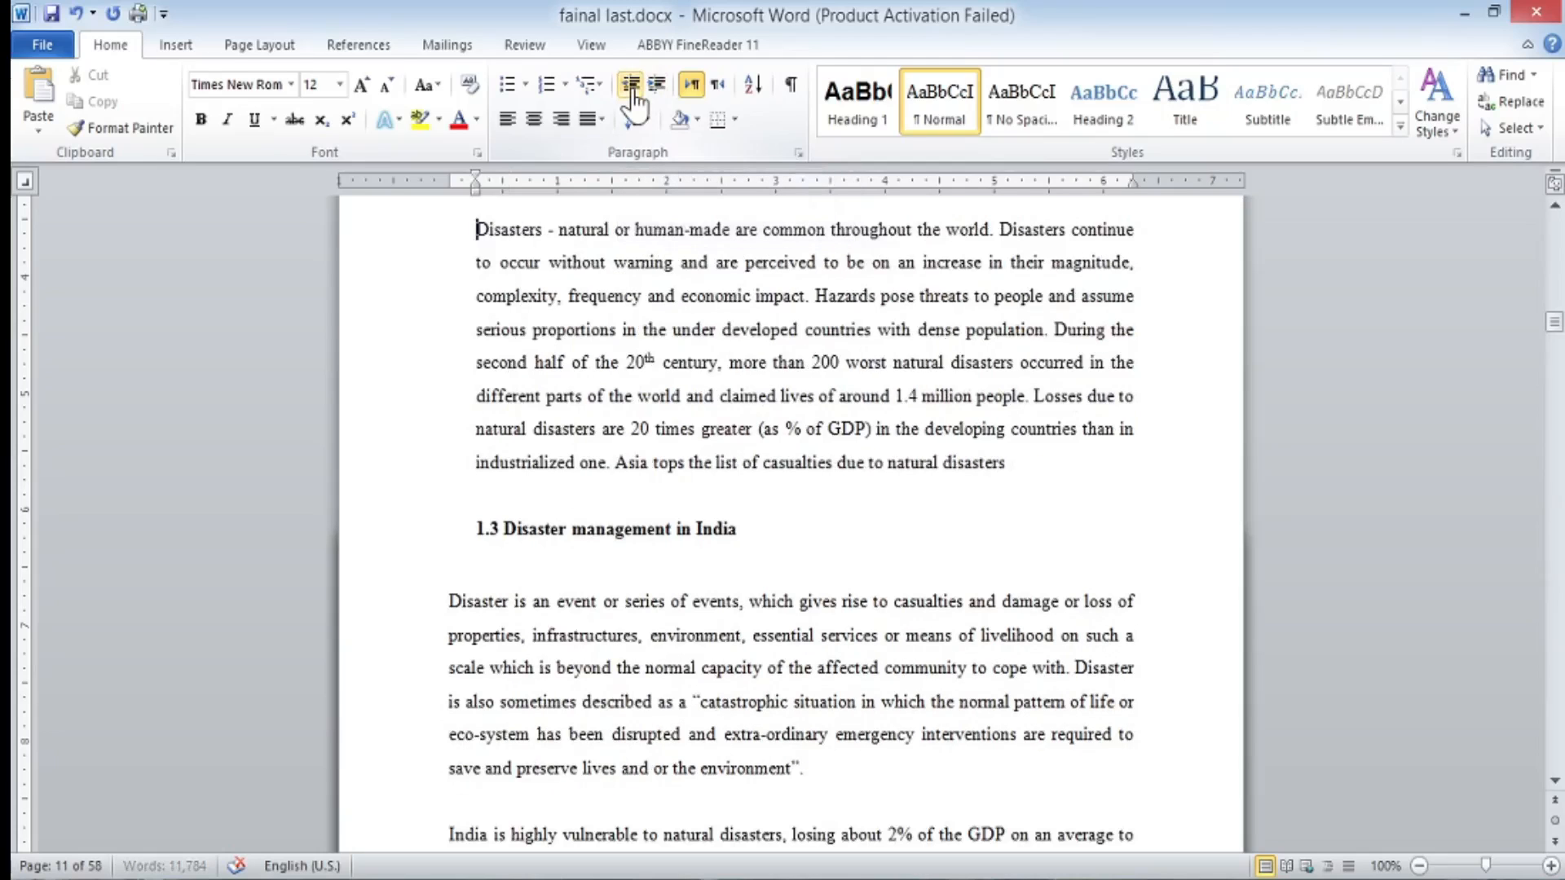
pyautogui.click(633, 92)
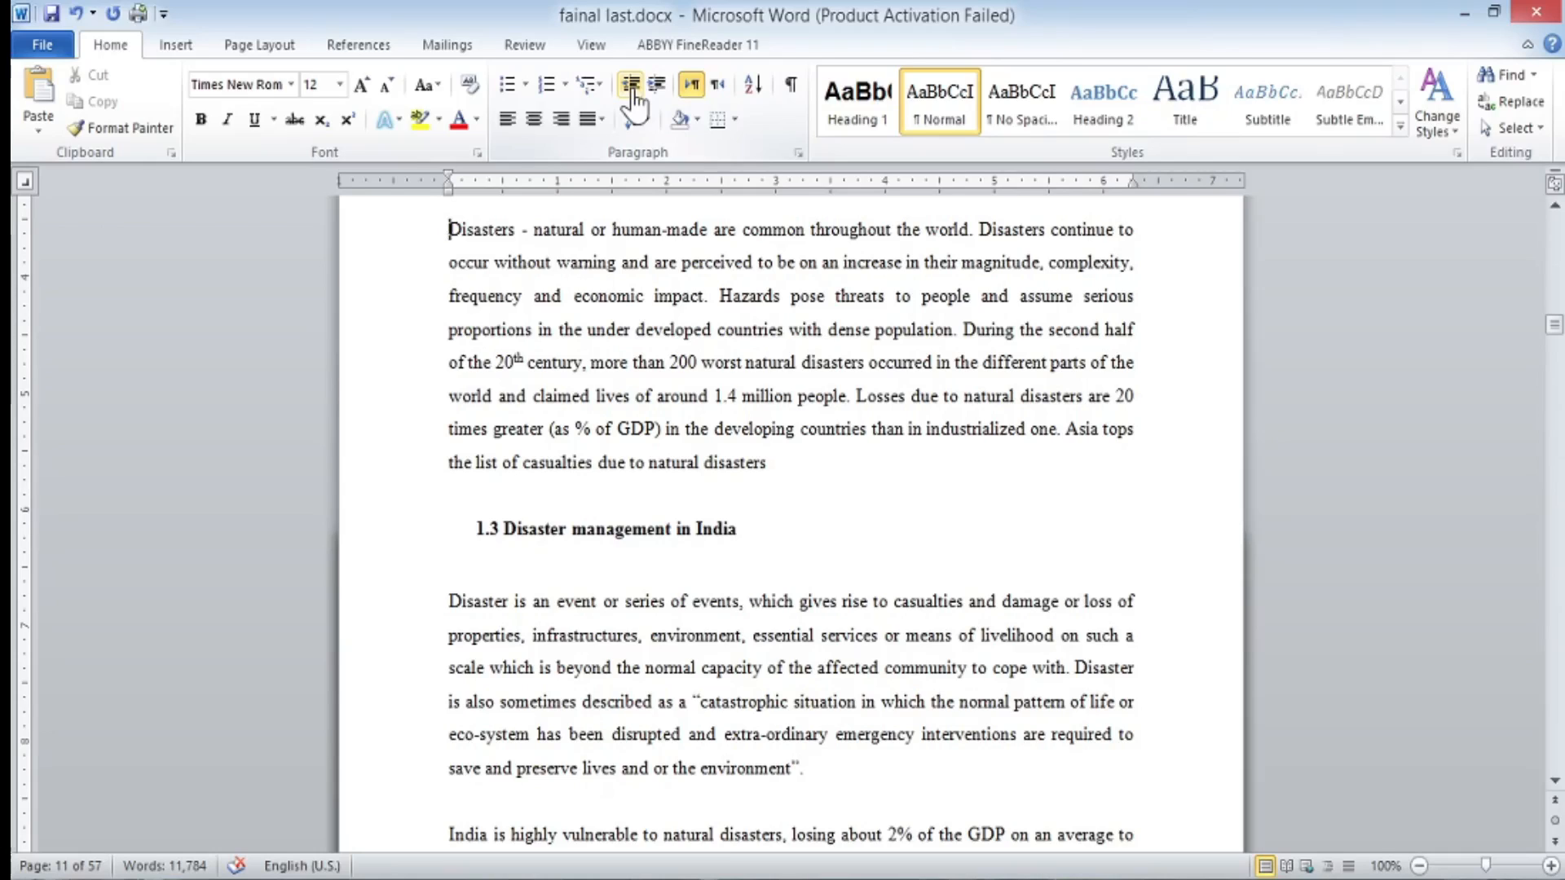
pyautogui.click(630, 86)
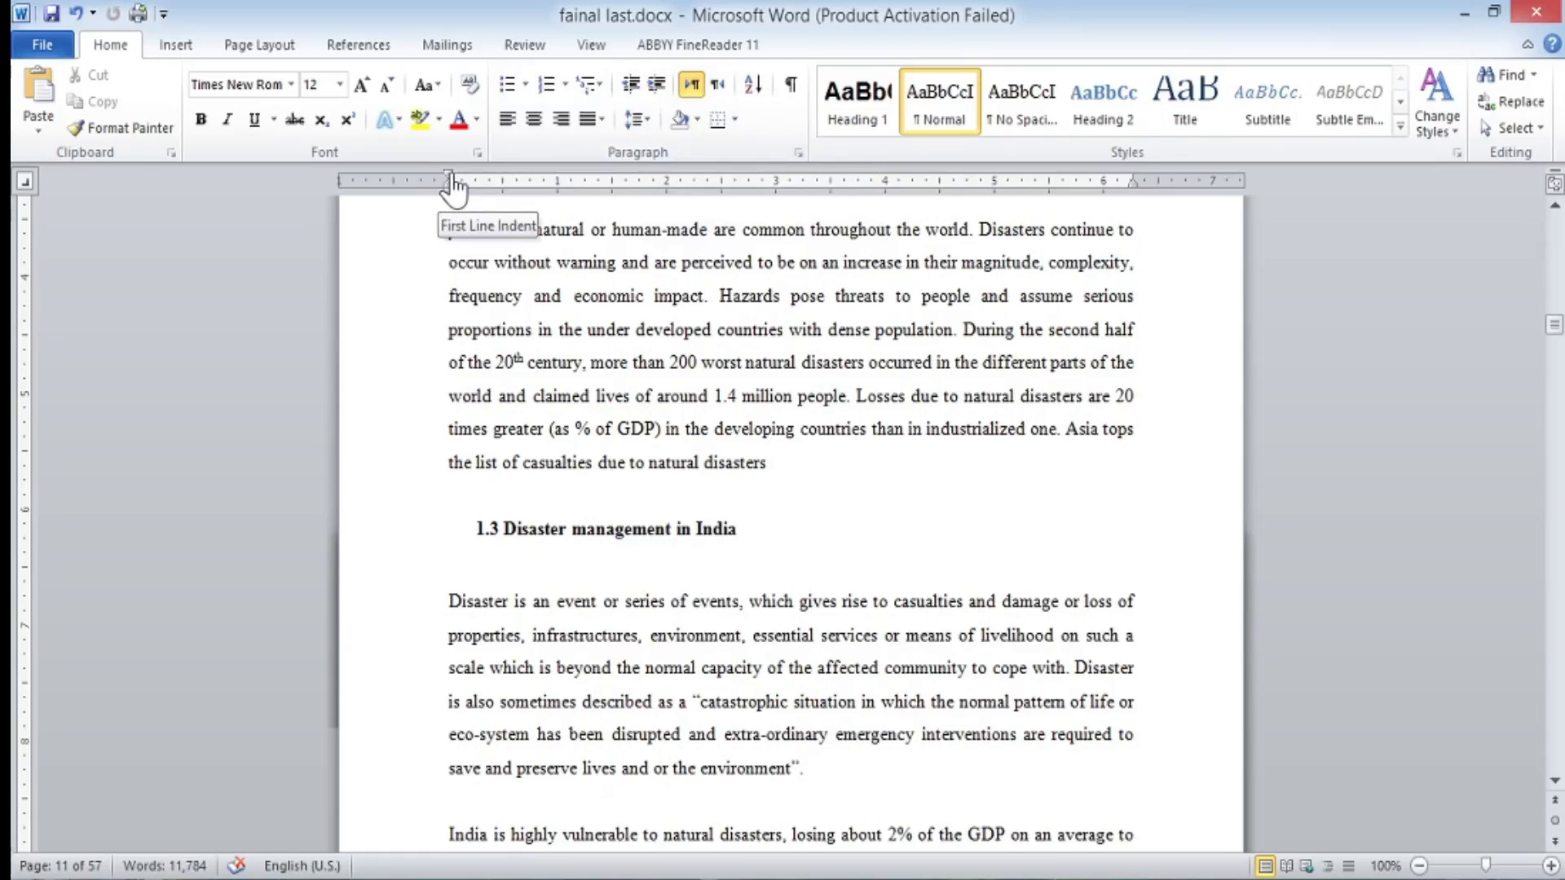
# Try a 0.5-inch first-line indent on the "Disasters" paragraph using the ruler, remove it, and repeat with a tab indent.
pyautogui.moveTo(450, 177); pyautogui.dragTo(451, 177)
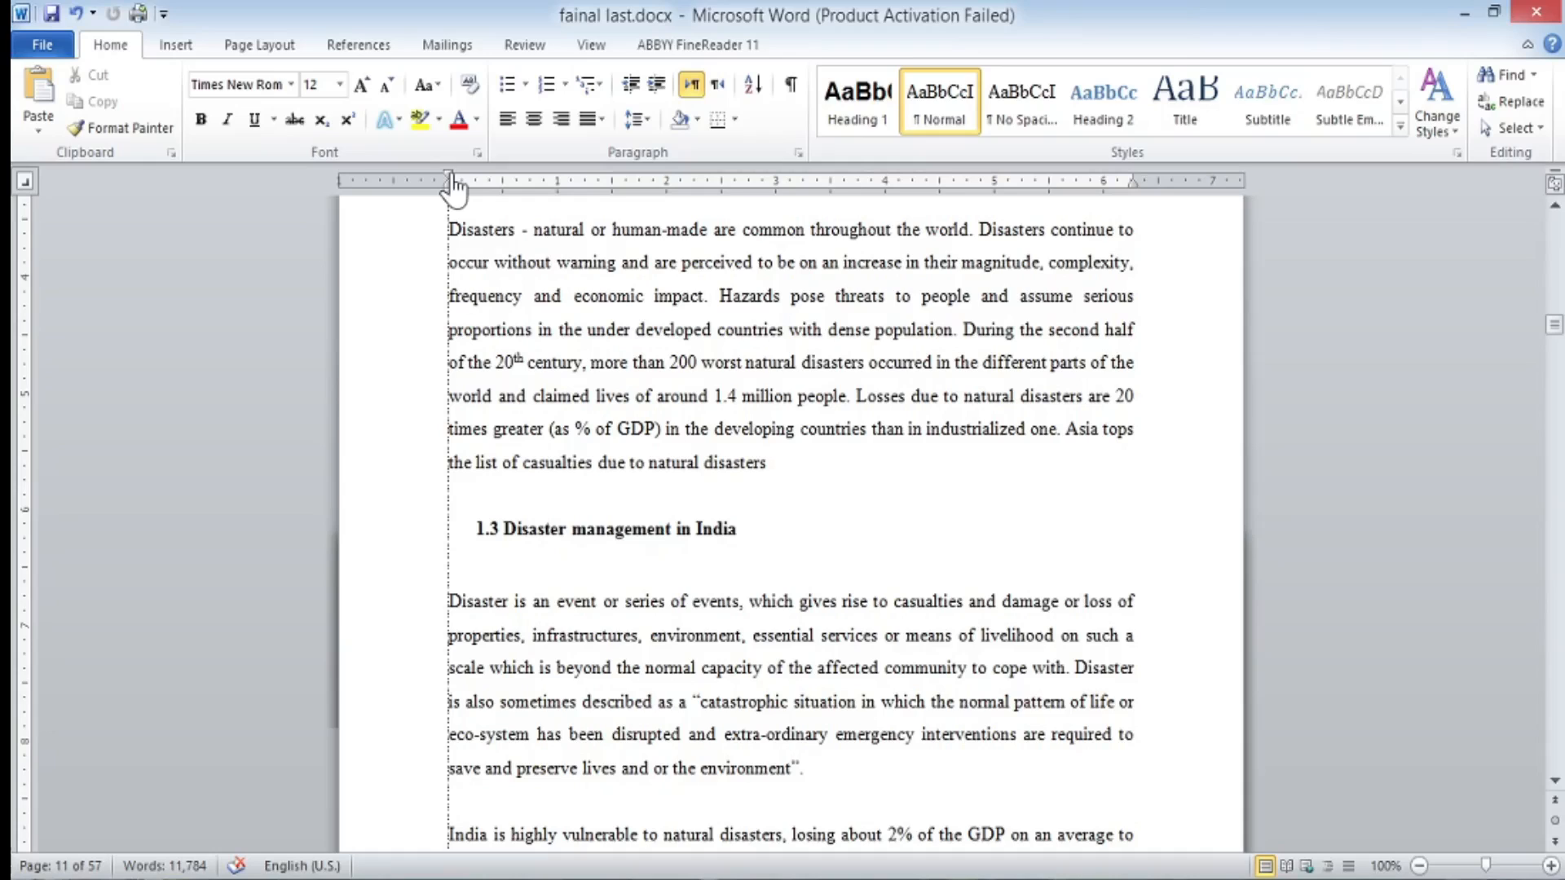
pyautogui.moveTo(452, 181); pyautogui.dragTo(506, 184)
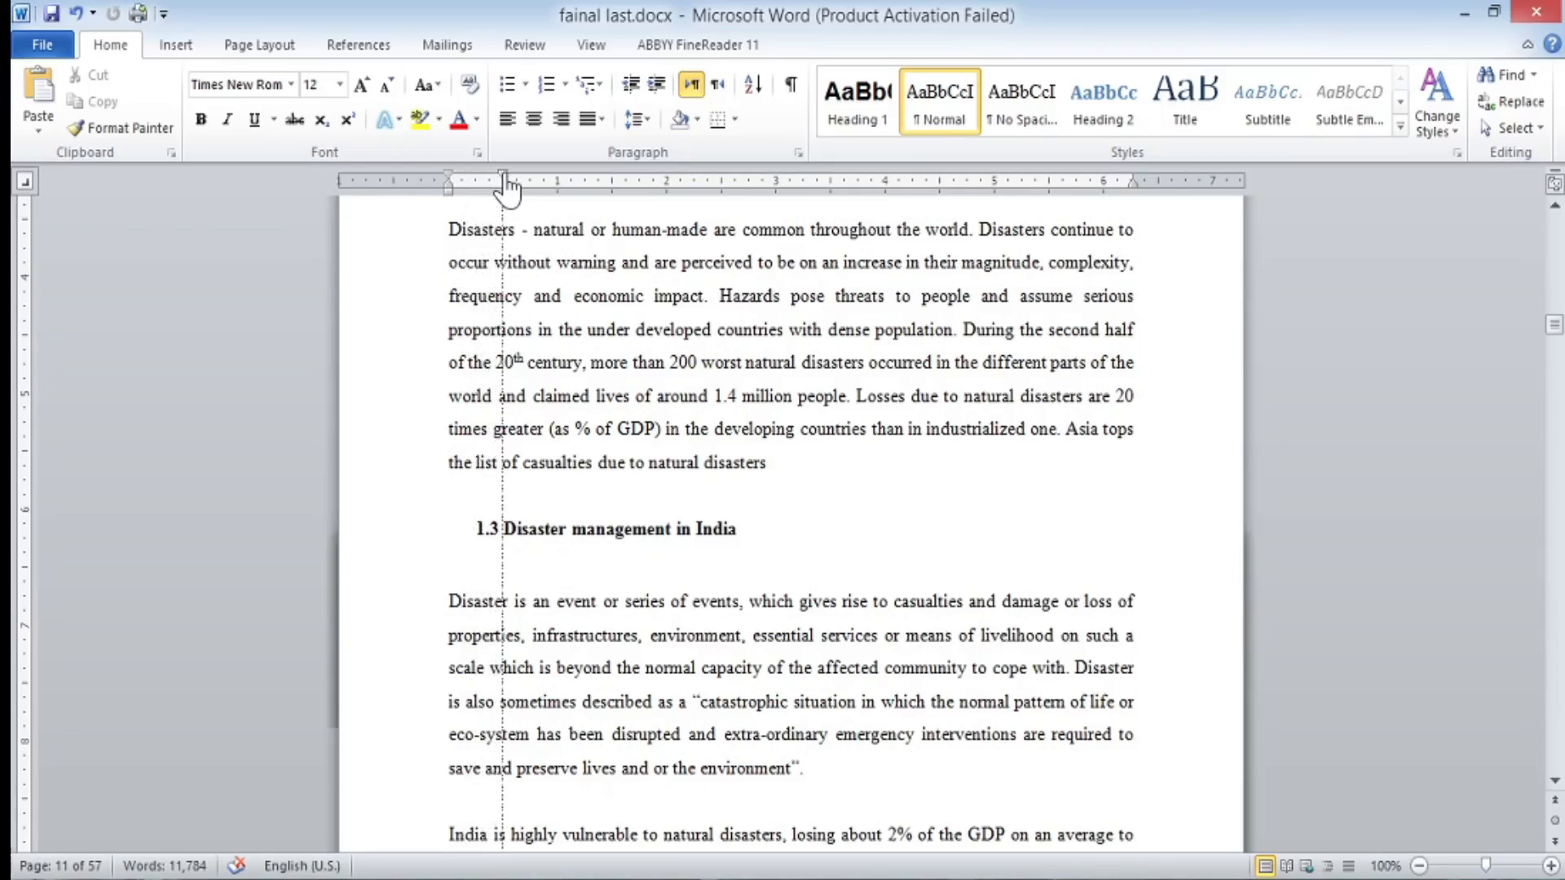
pyautogui.moveTo(506, 184); pyautogui.dragTo(506, 184)
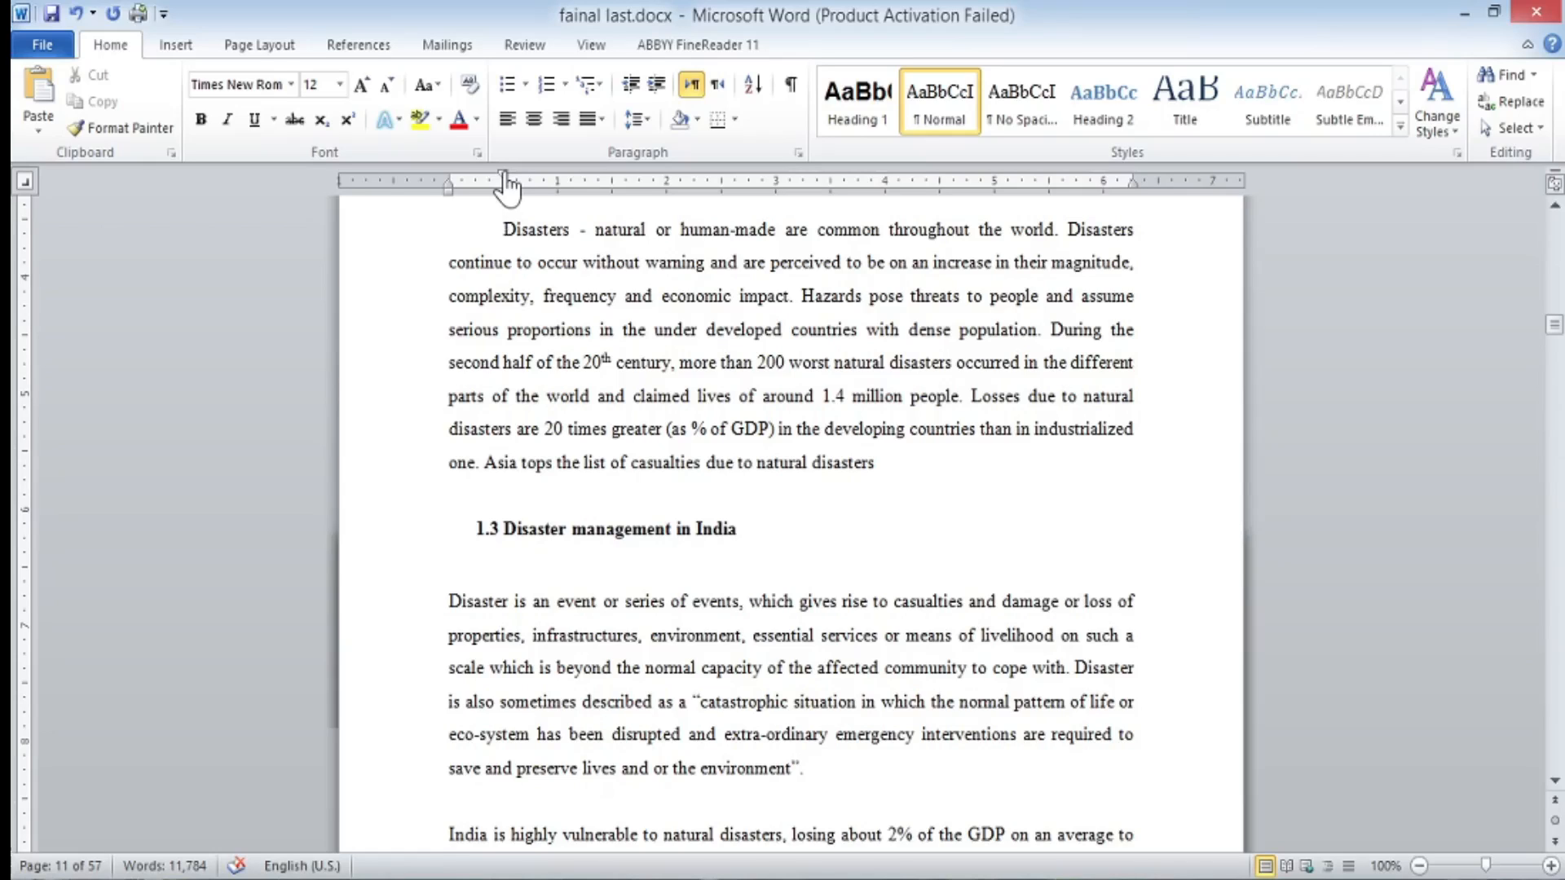
pyautogui.press('BackSpace')
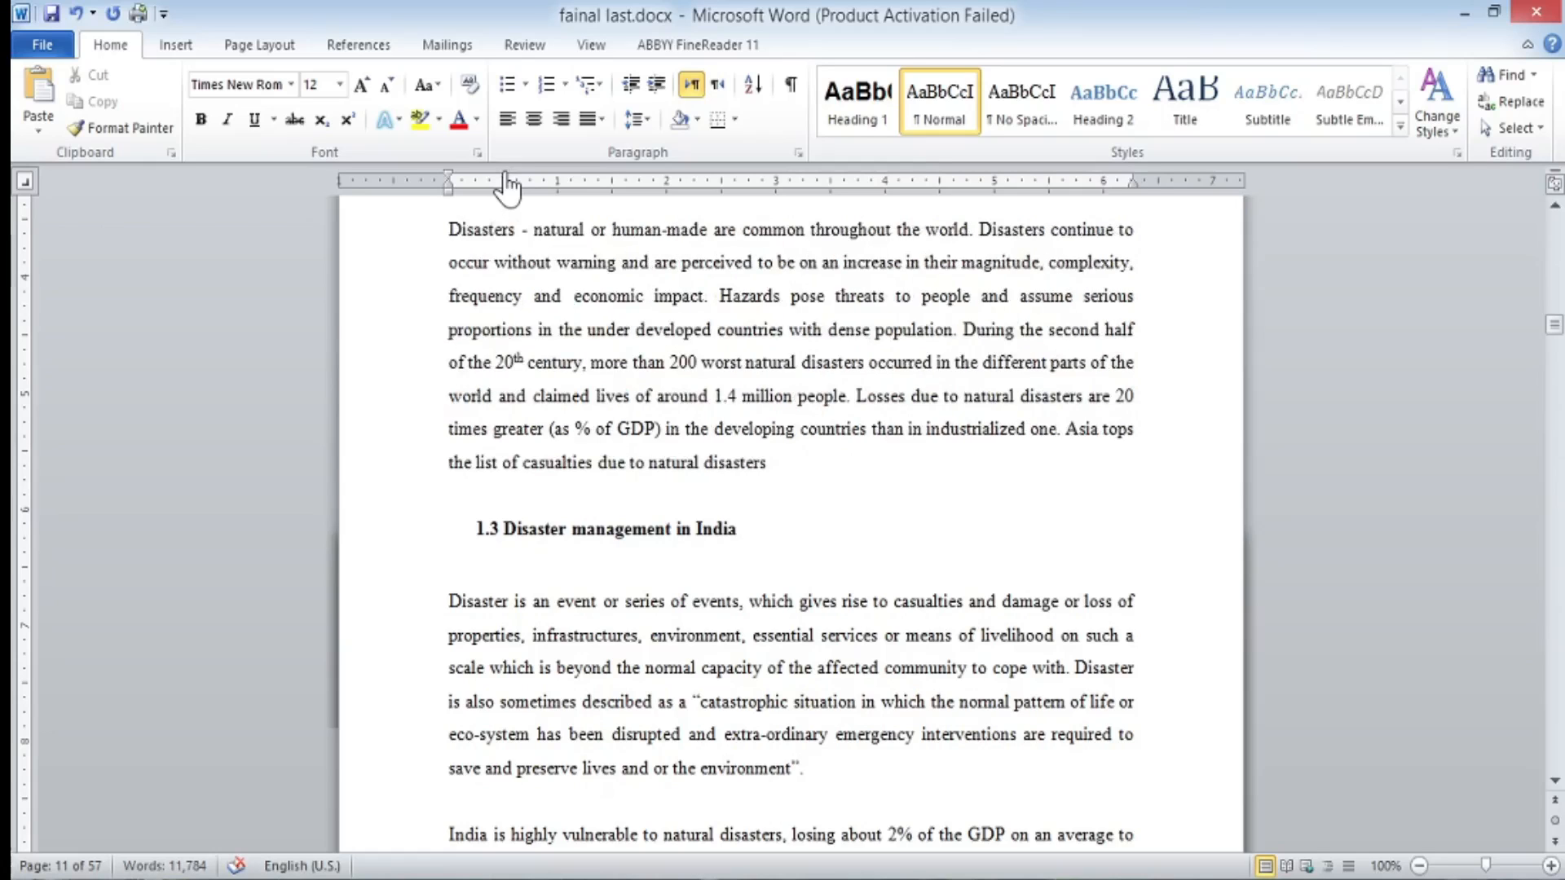
pyautogui.press('Tab')
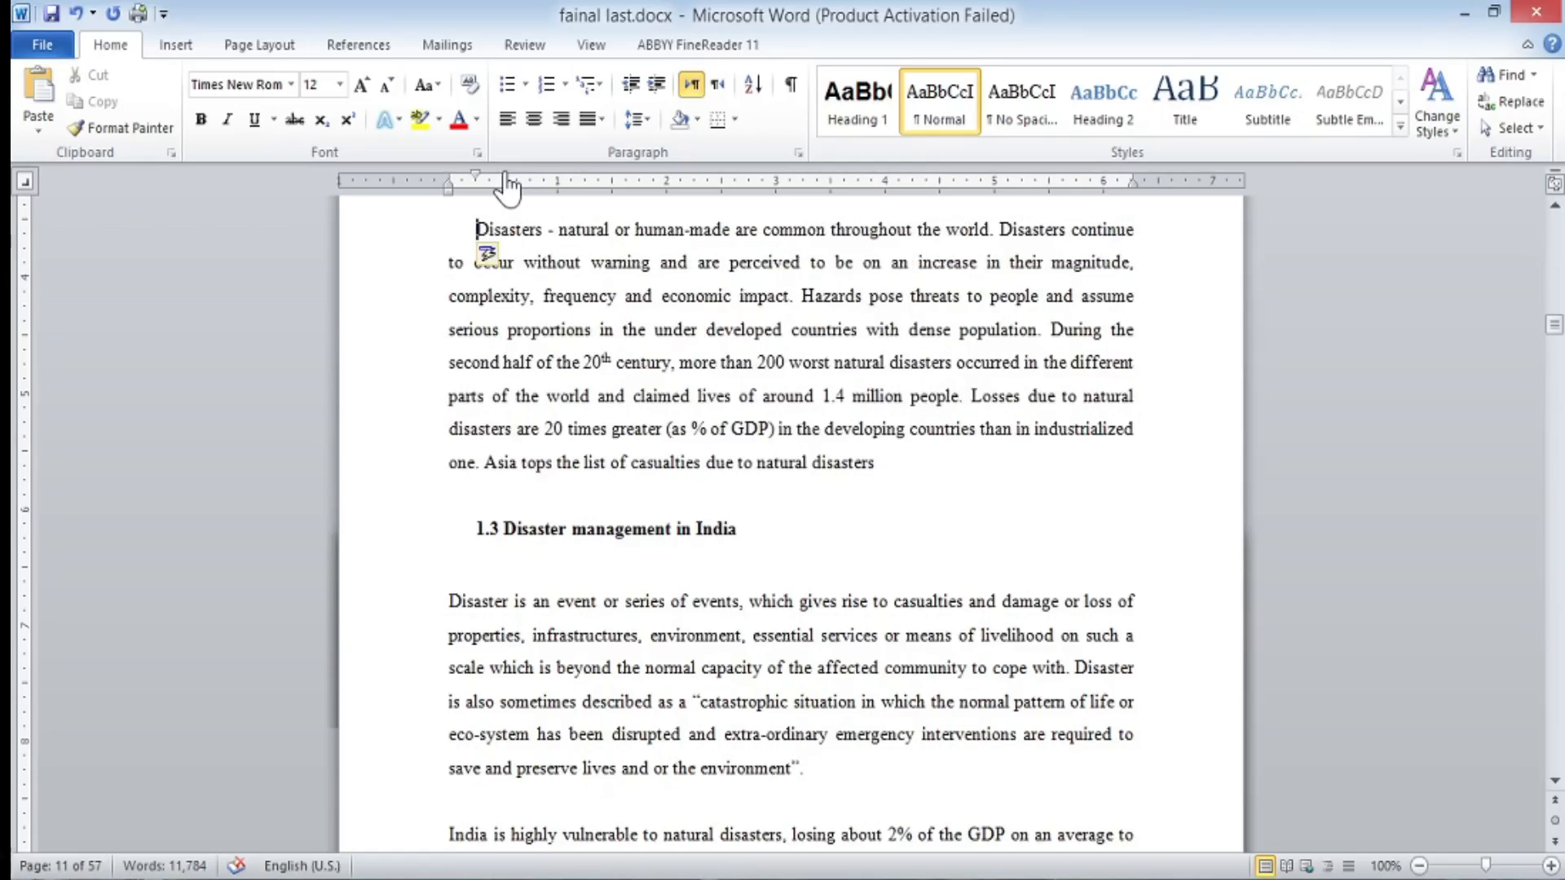
pyautogui.press('BackSpace')
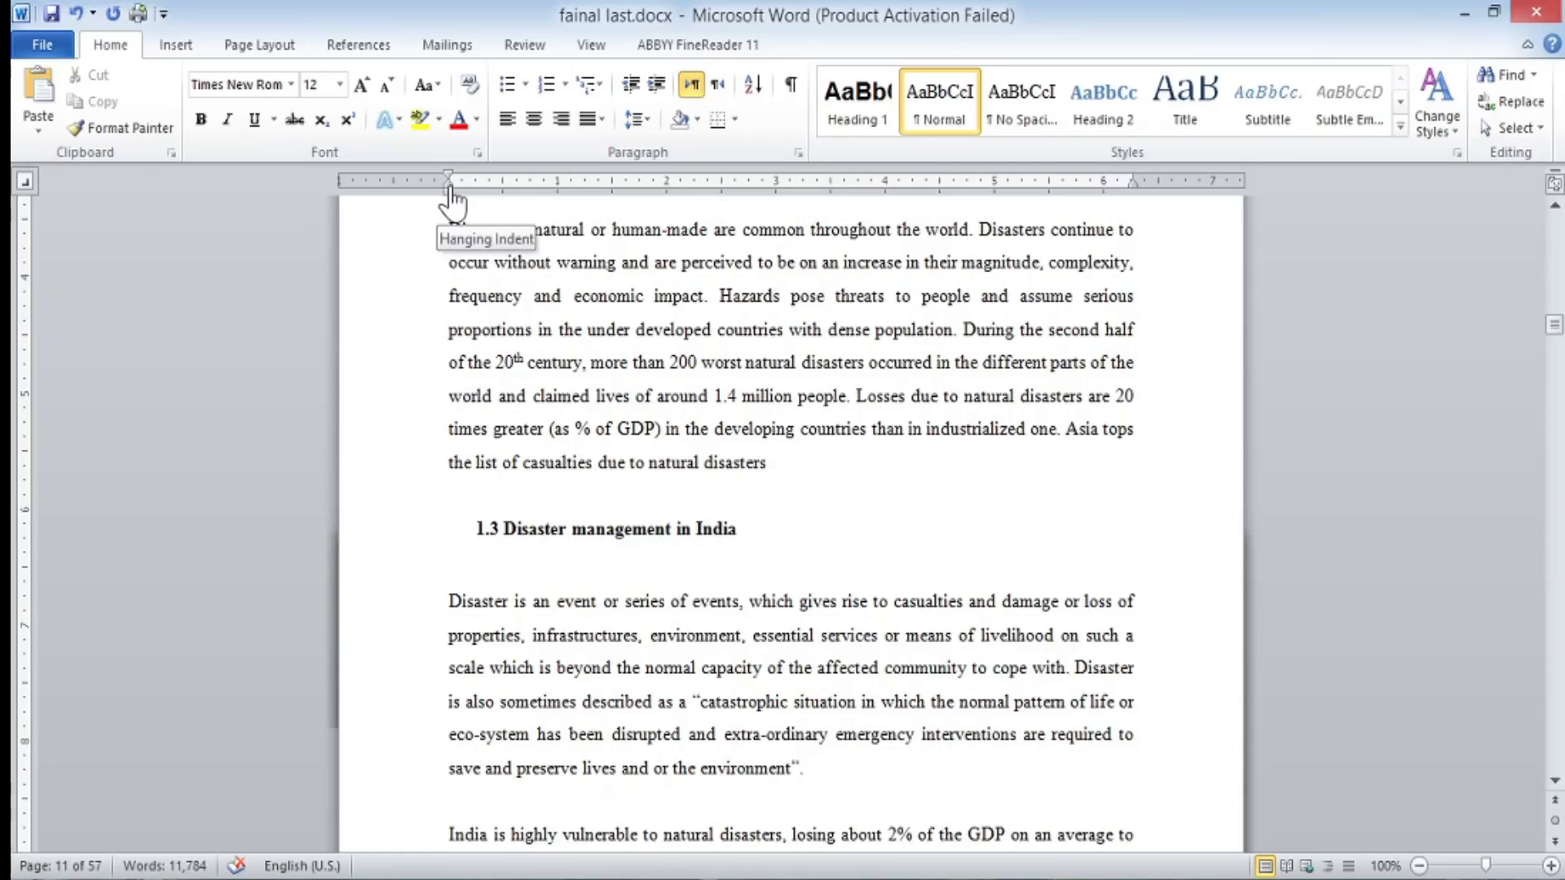
# Try a hanging indent of about 0.9 inch on the "Disasters" paragraph using the ruler, and undo it.
pyautogui.moveTo(451, 197); pyautogui.dragTo(451, 197)
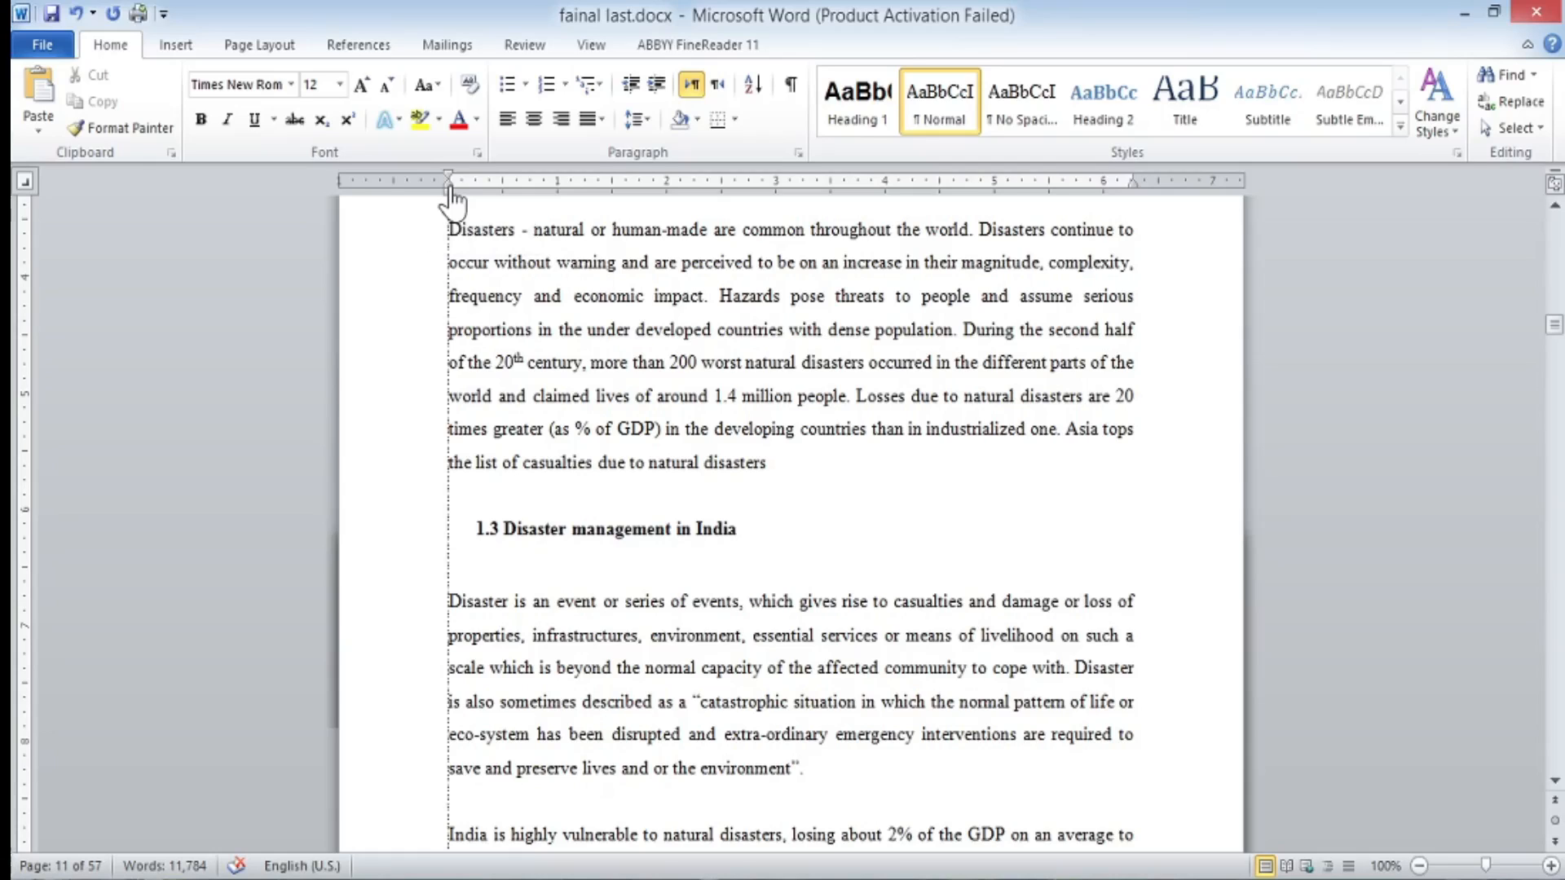
pyautogui.moveTo(451, 197); pyautogui.dragTo(471, 197)
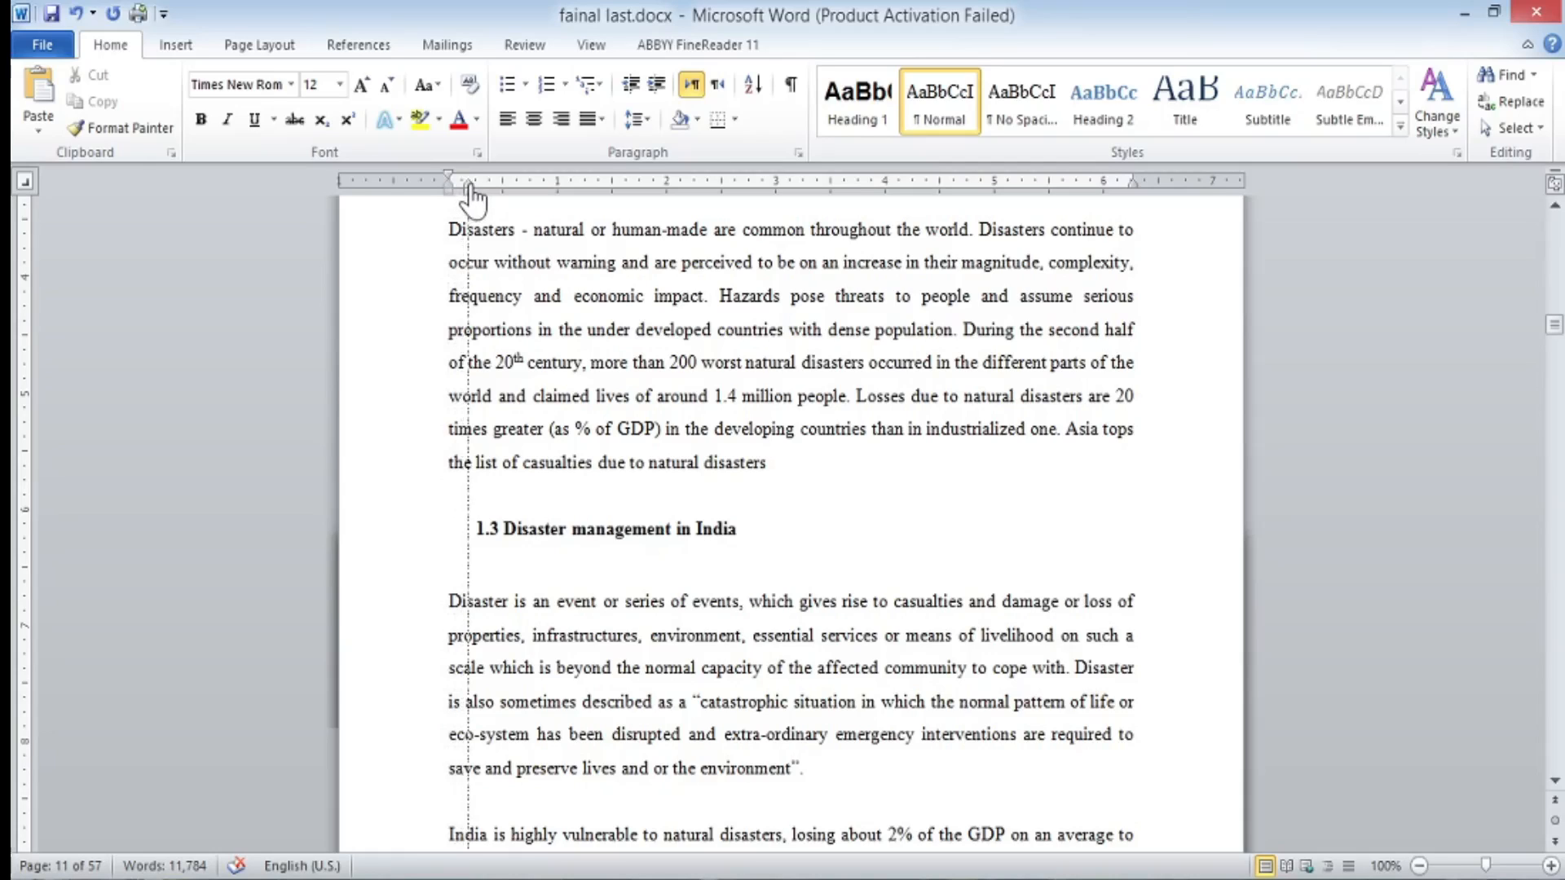
pyautogui.moveTo(472, 197); pyautogui.dragTo(555, 201)
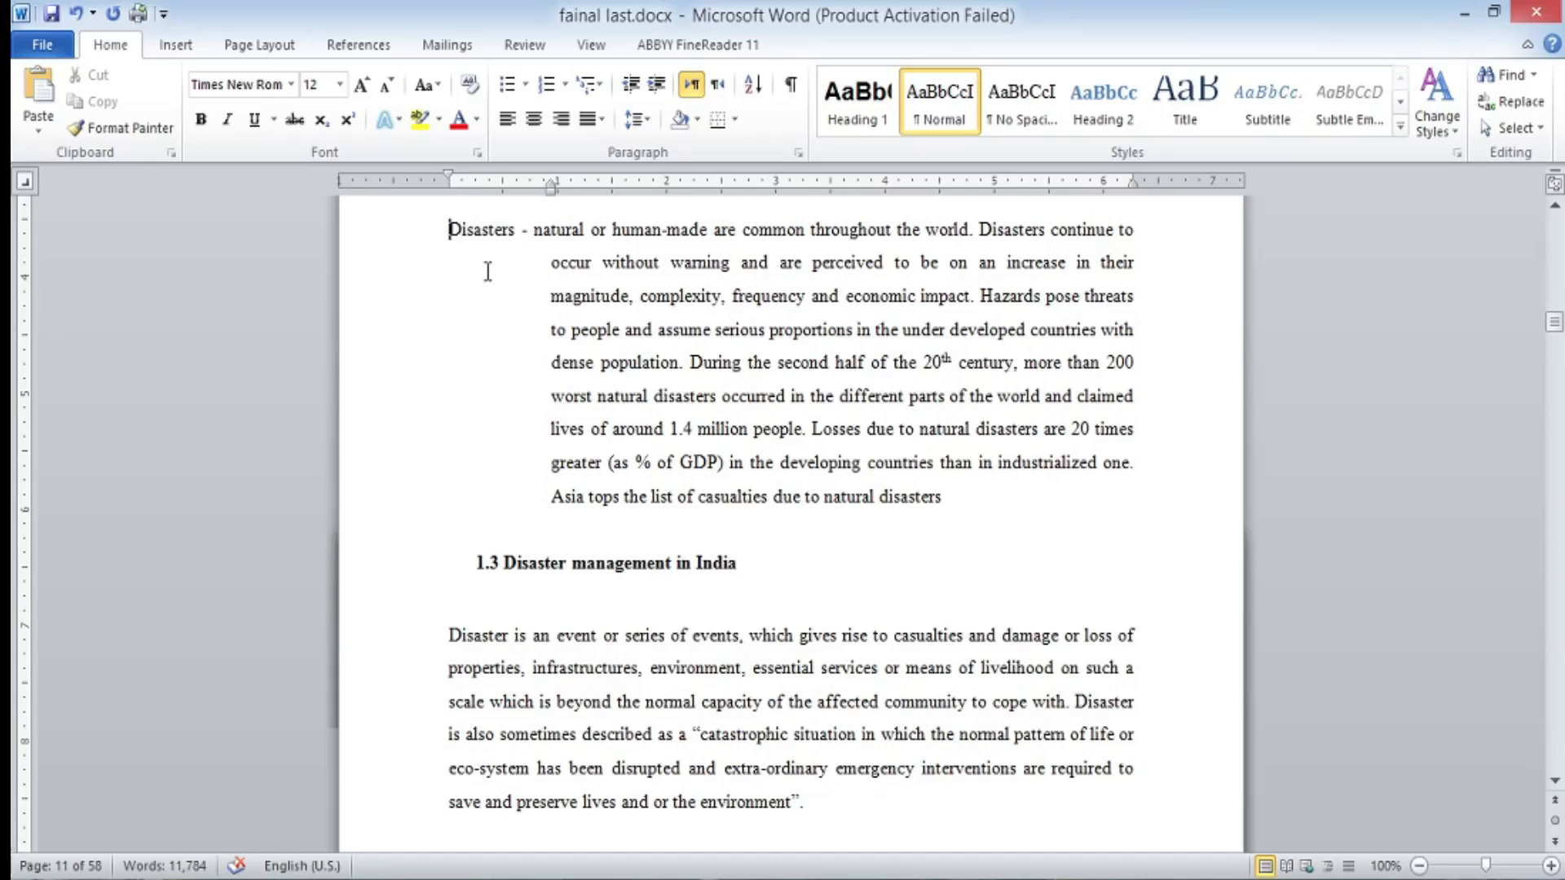
pyautogui.hotkey('ctrl', 'z')
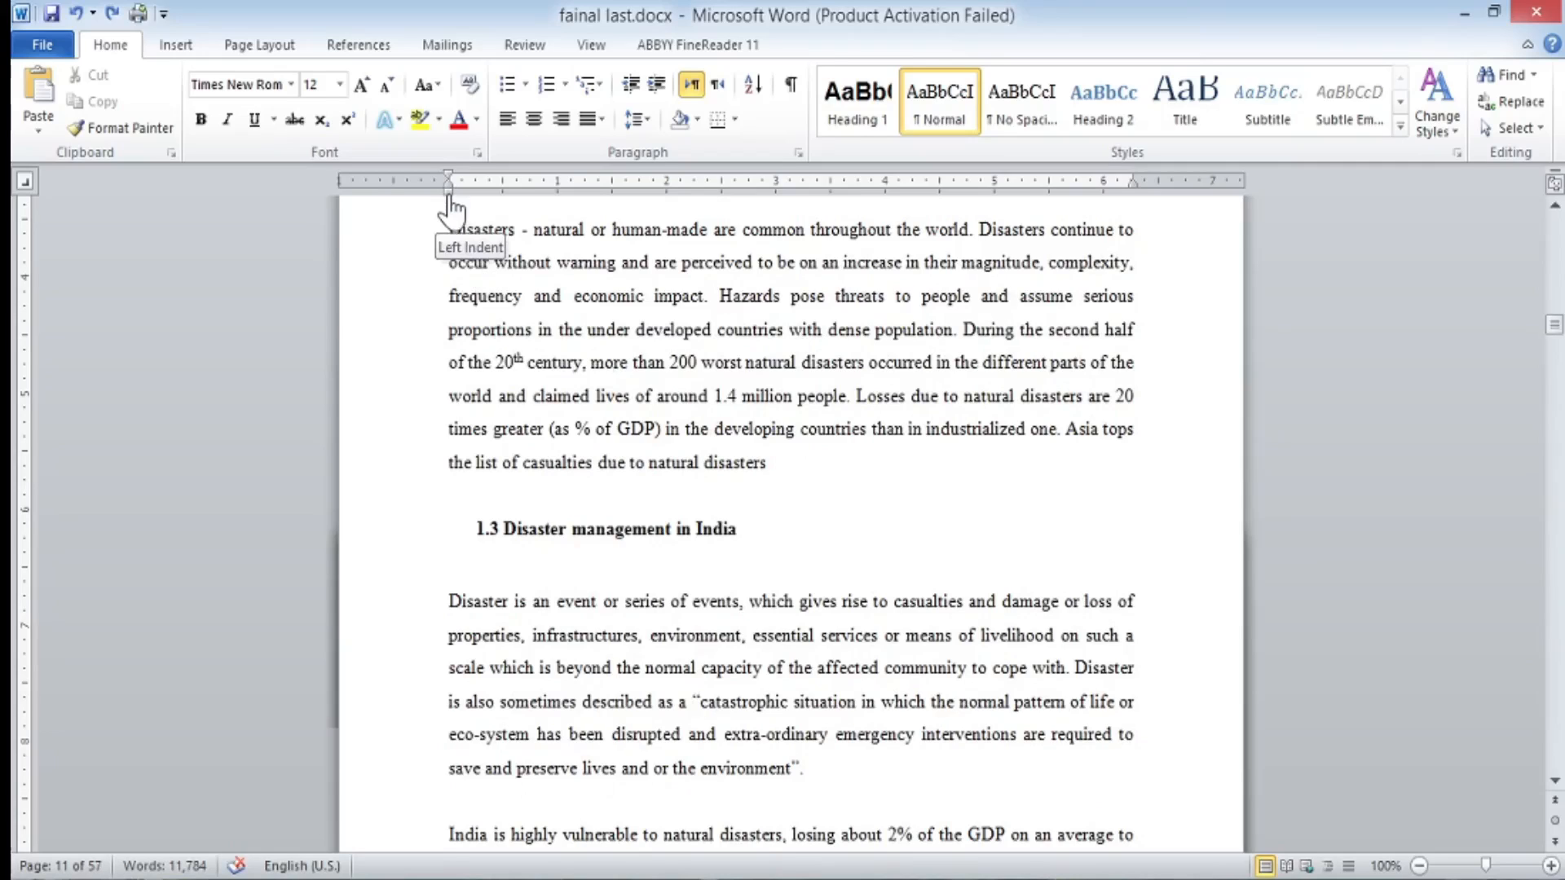
# Try a left indent of about 0.75 inch and a right indent at about 5.4 inches on the ruler, reversing each.
pyautogui.moveTo(449, 197); pyautogui.dragTo(526, 198)
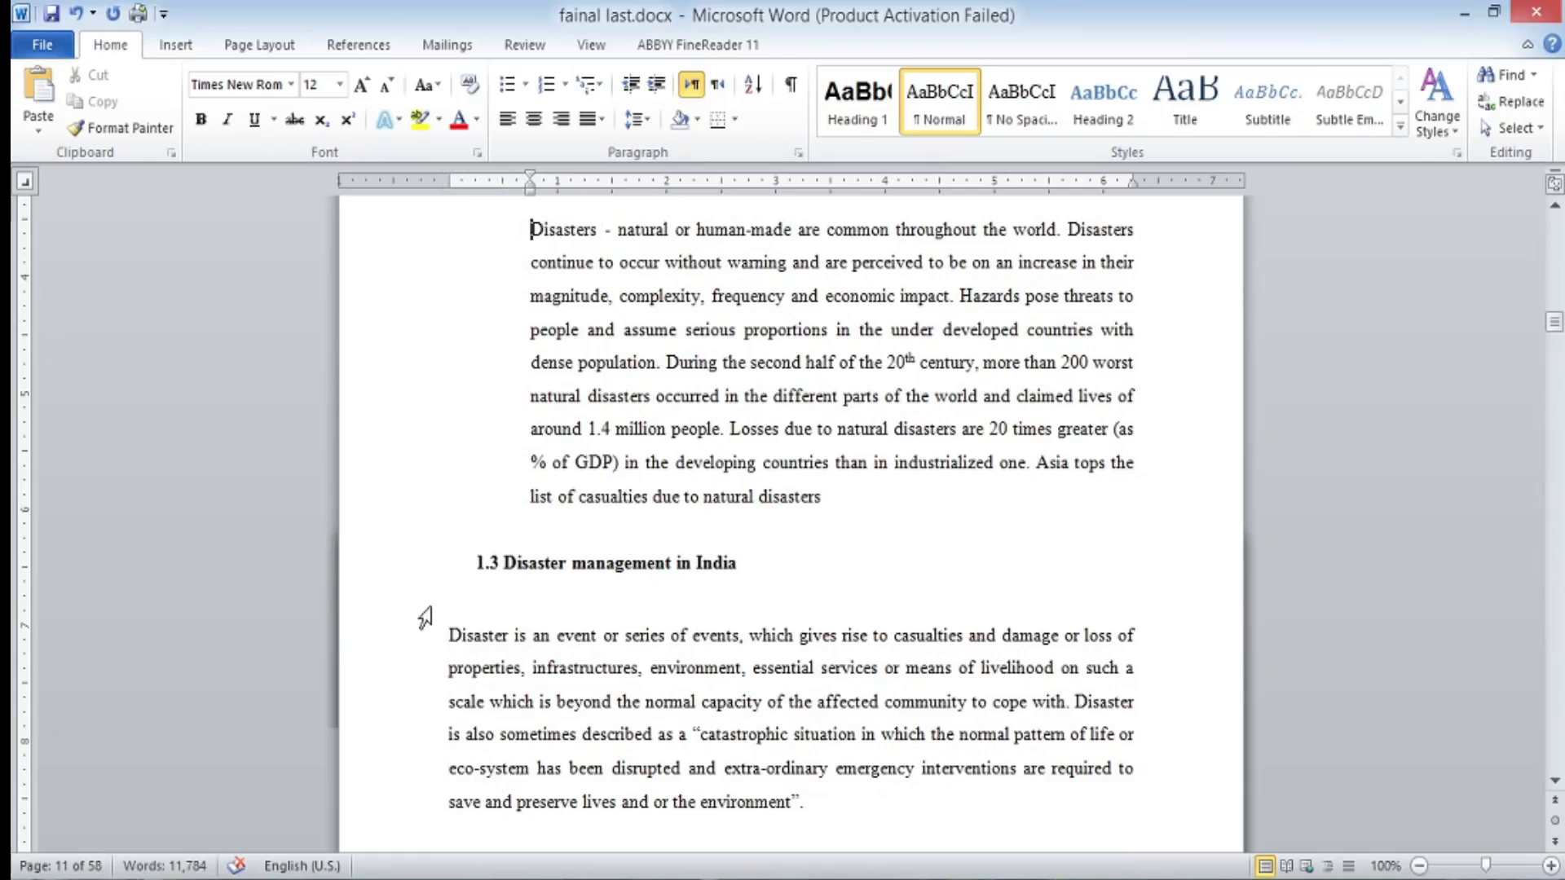
pyautogui.press('BackSpace')
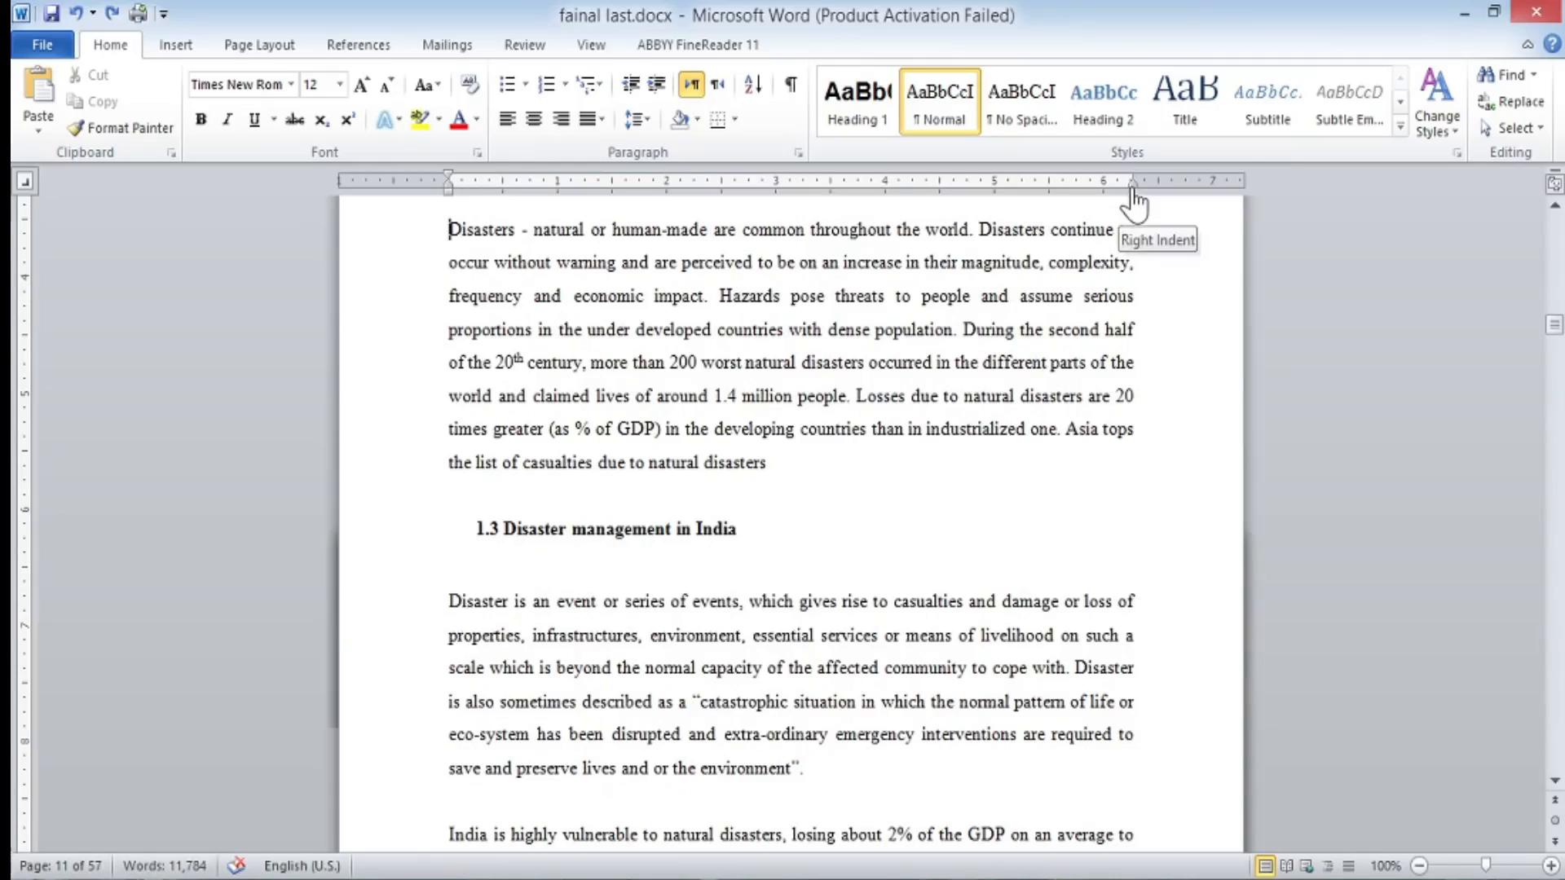
pyautogui.moveTo(1133, 192)
pyautogui.mouseDown()
pyautogui.moveTo(1166, 192)
pyautogui.moveTo(1042, 186)
pyautogui.mouseUp()
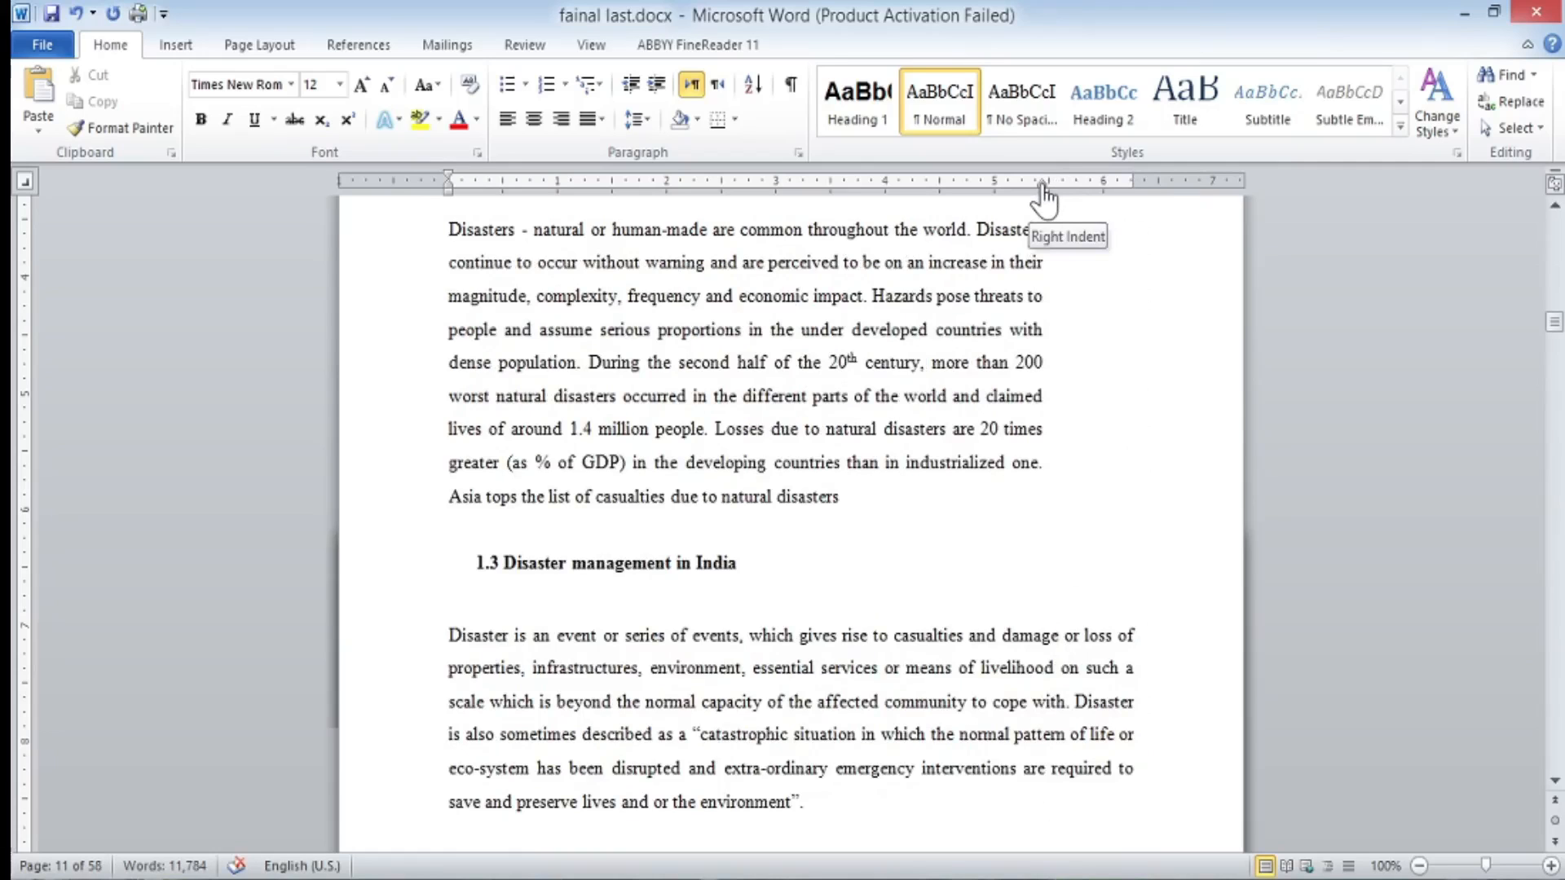
pyautogui.hotkey('ctrl', 'z')
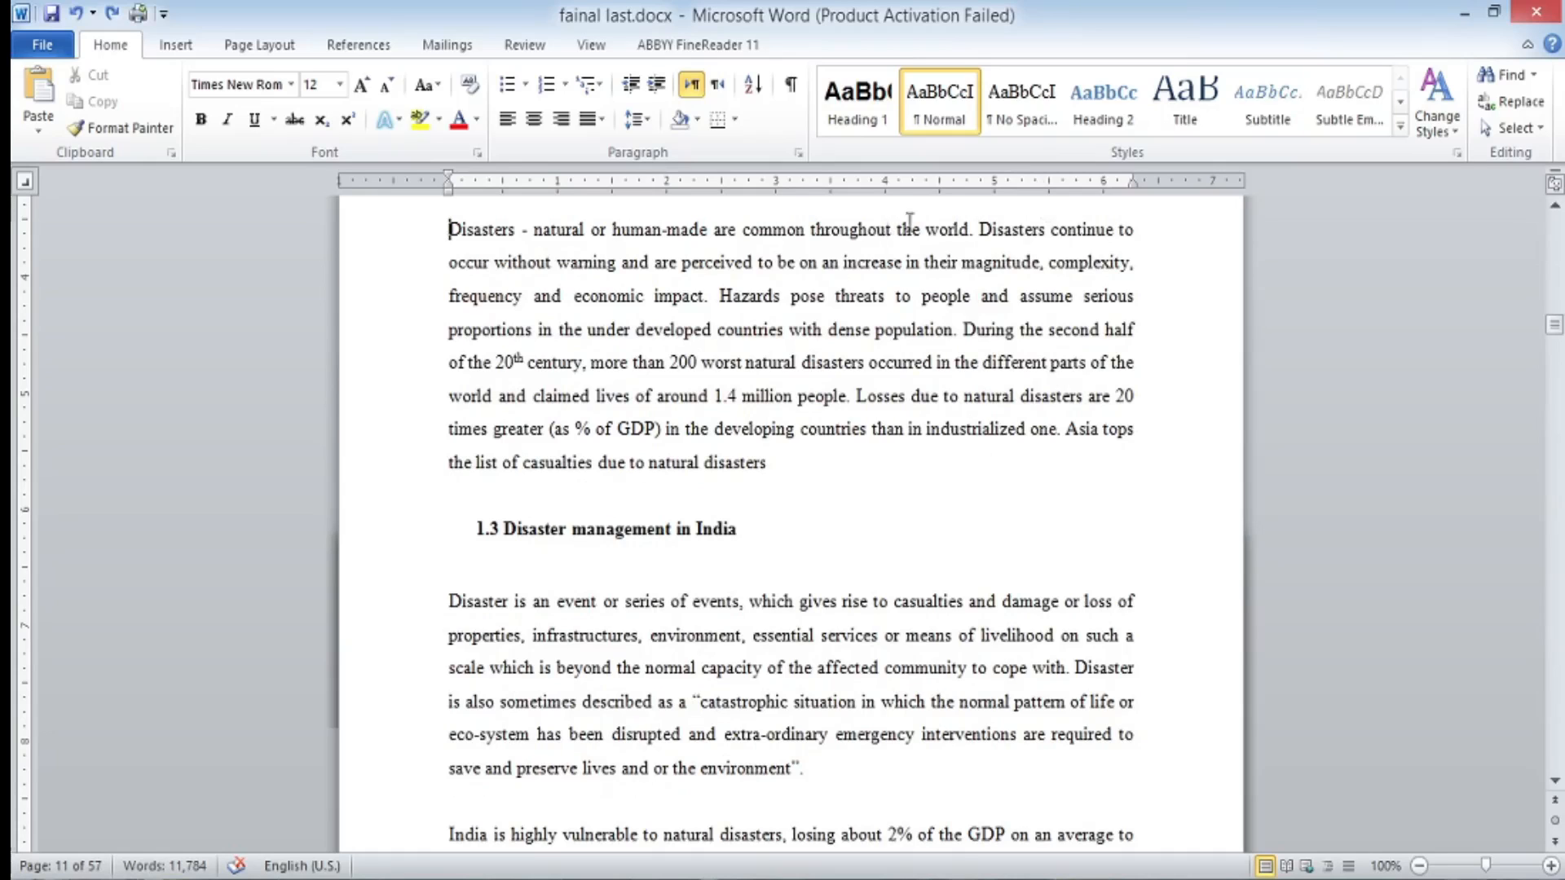
# Select the whole "Disasters" paragraph and try Hanging and First line as its special indentation in the Paragraph settings.
pyautogui.scroll(1, 888, 269)
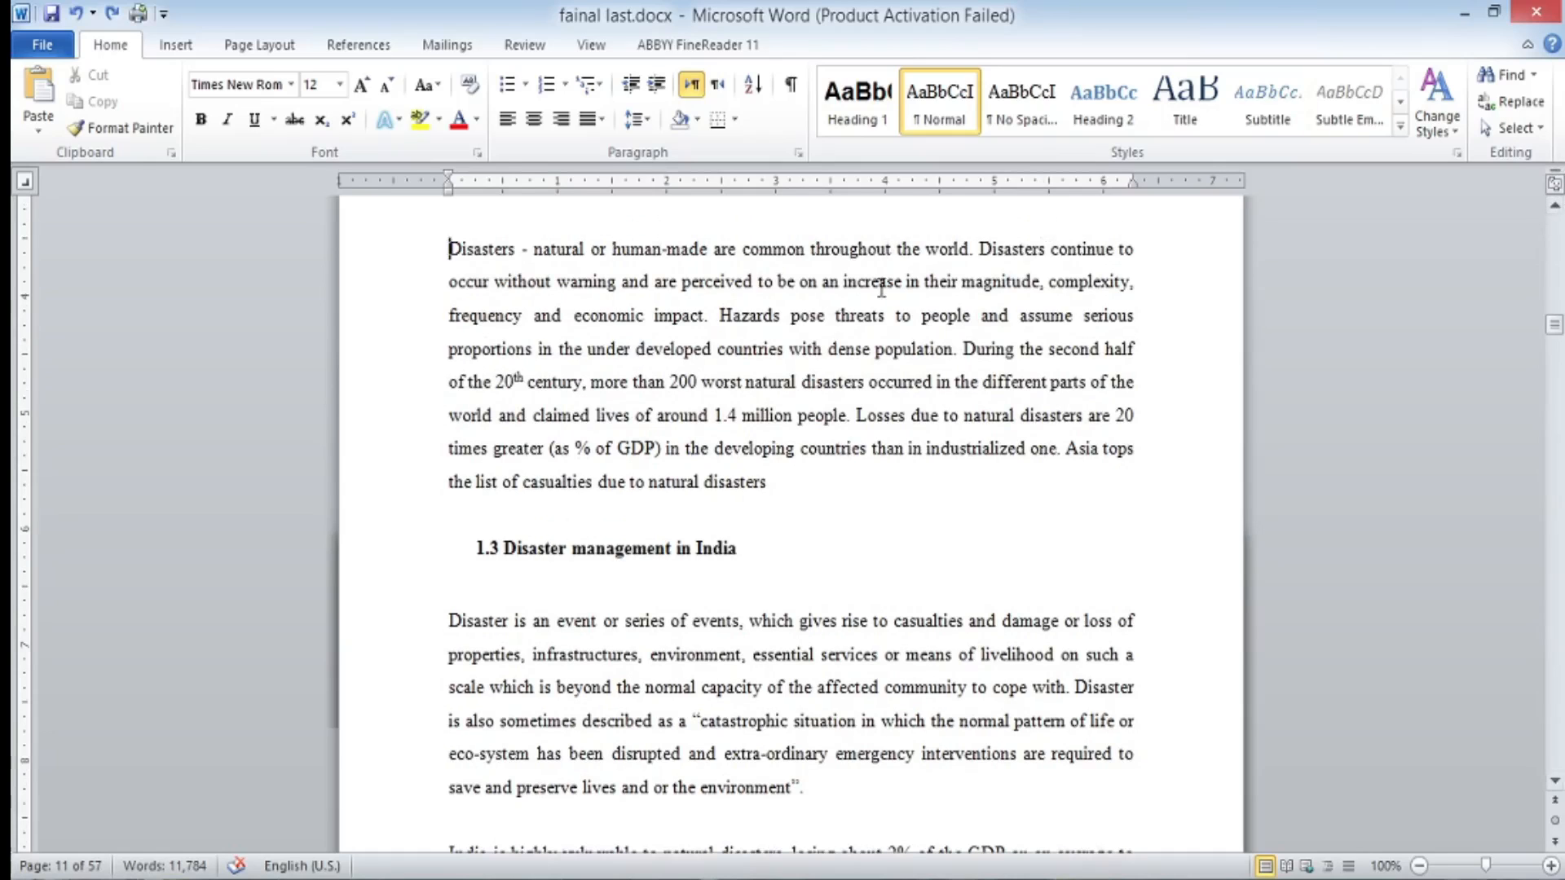
pyautogui.doubleClick(424, 287)
pyautogui.click(458, 251)
pyautogui.moveTo(449, 250); pyautogui.dragTo(825, 493)
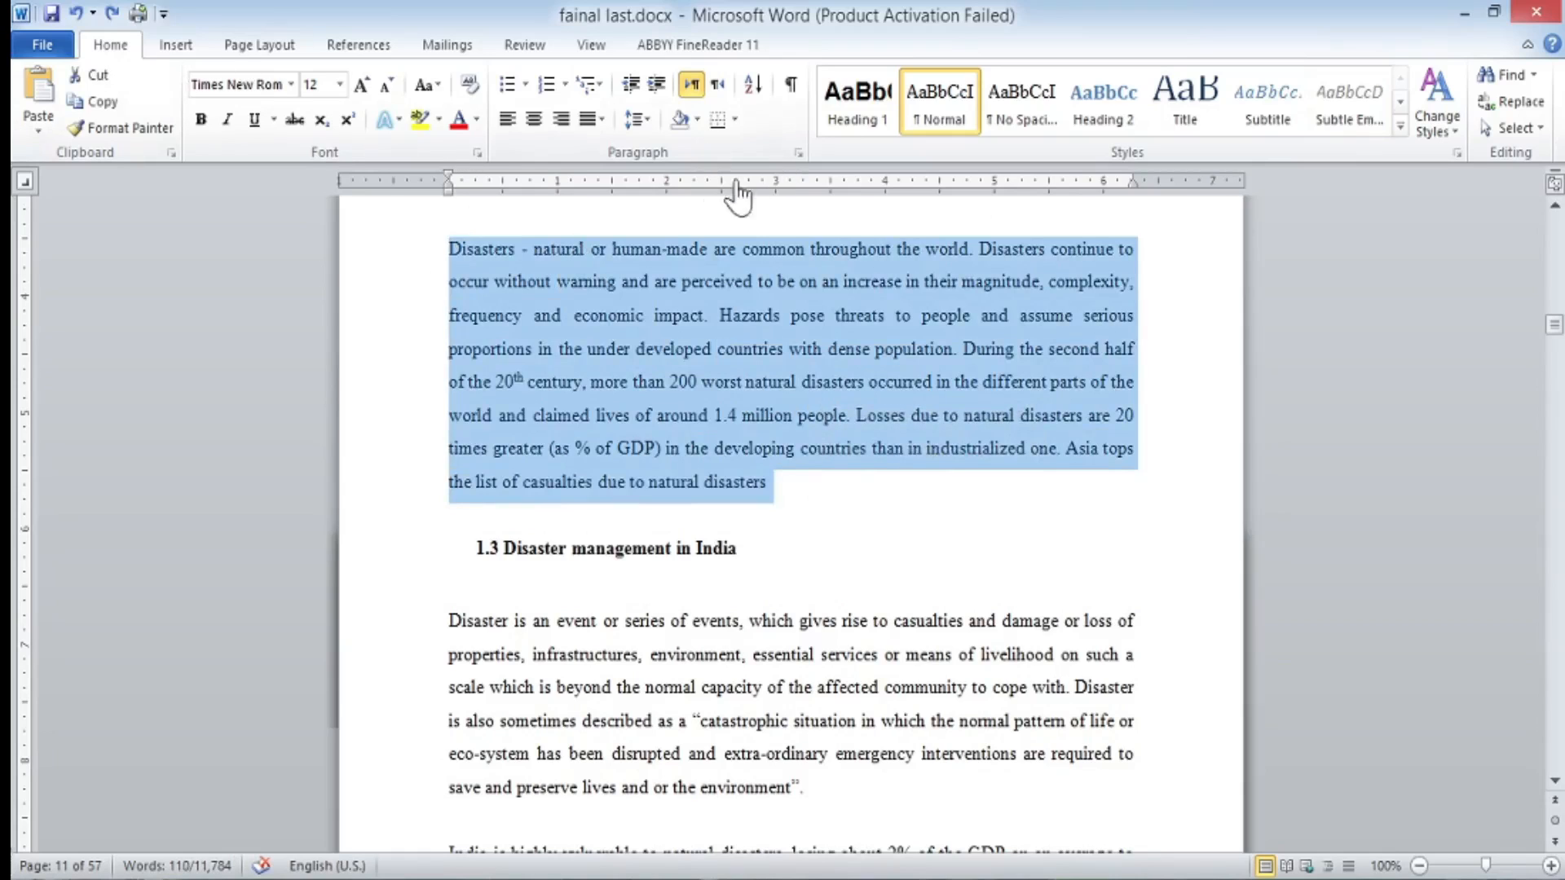
pyautogui.click(798, 155)
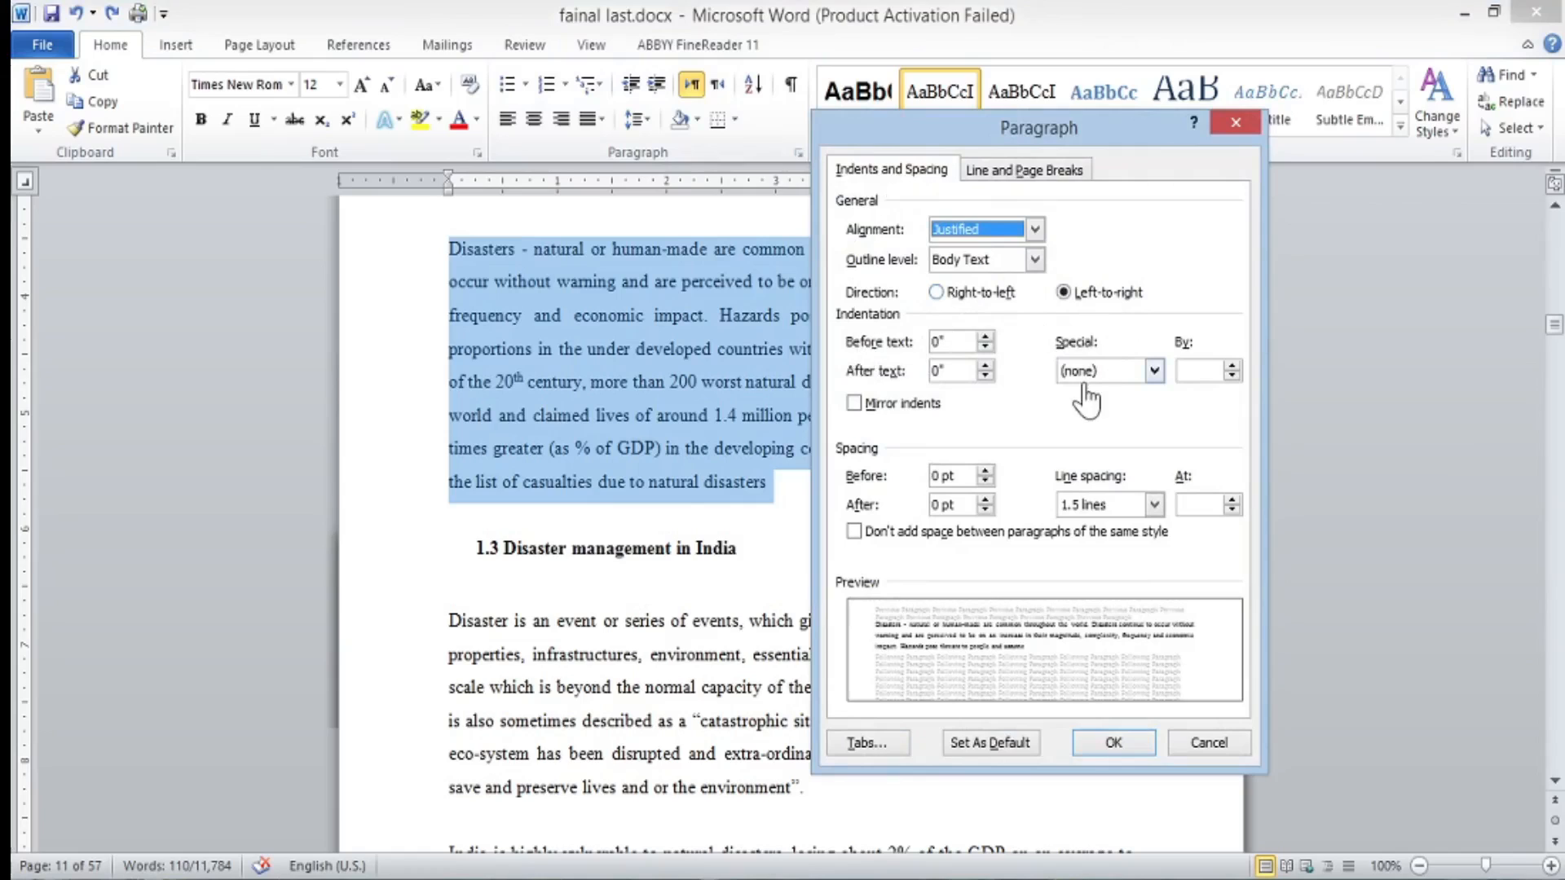
pyautogui.click(1153, 371)
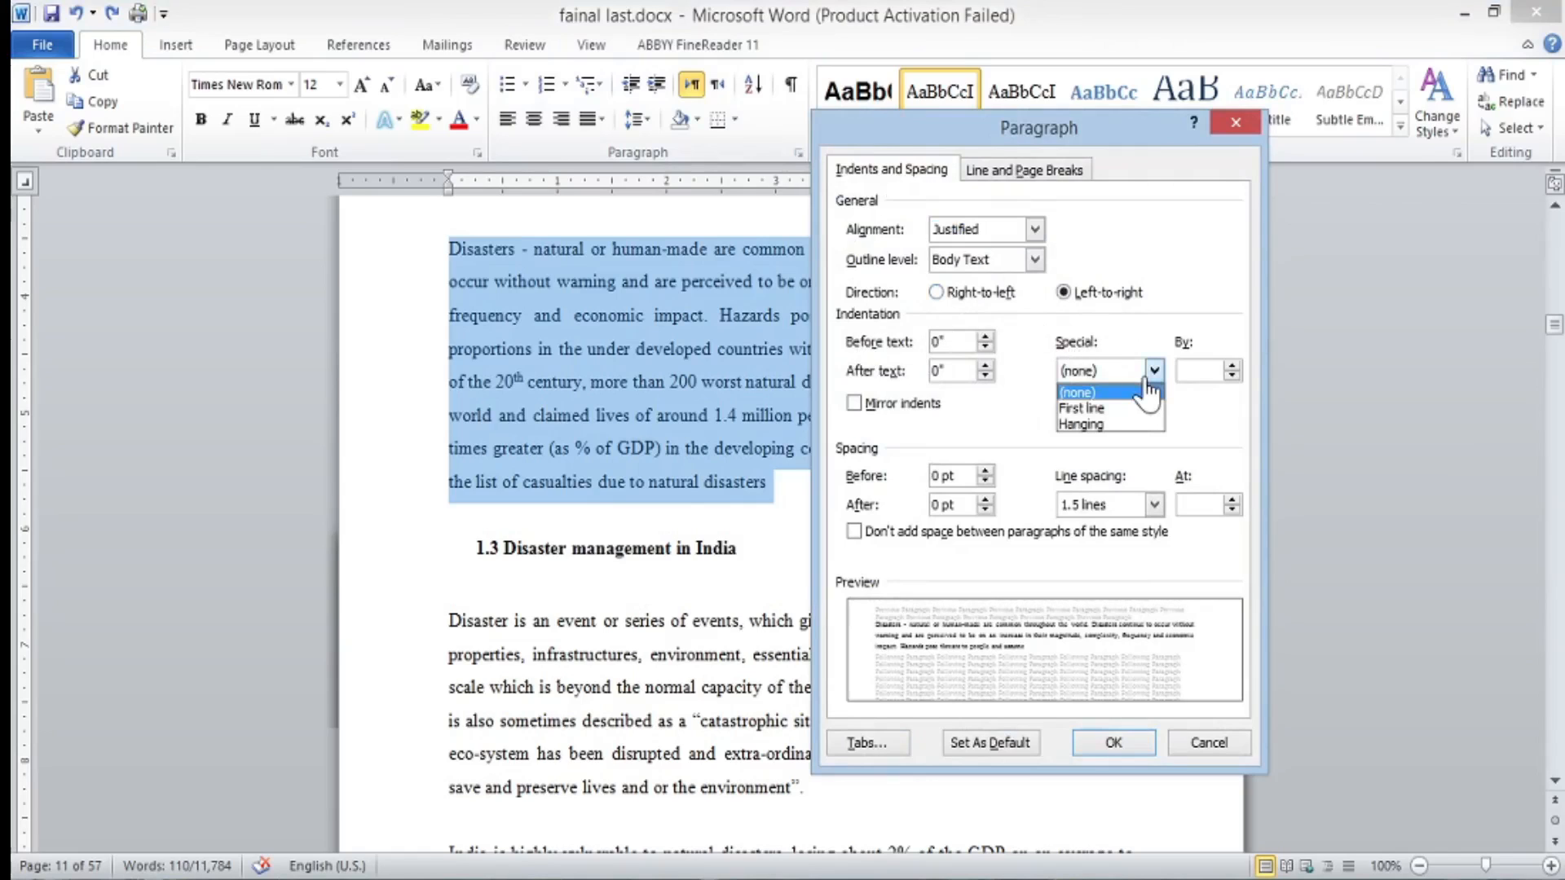
pyautogui.click(1114, 424)
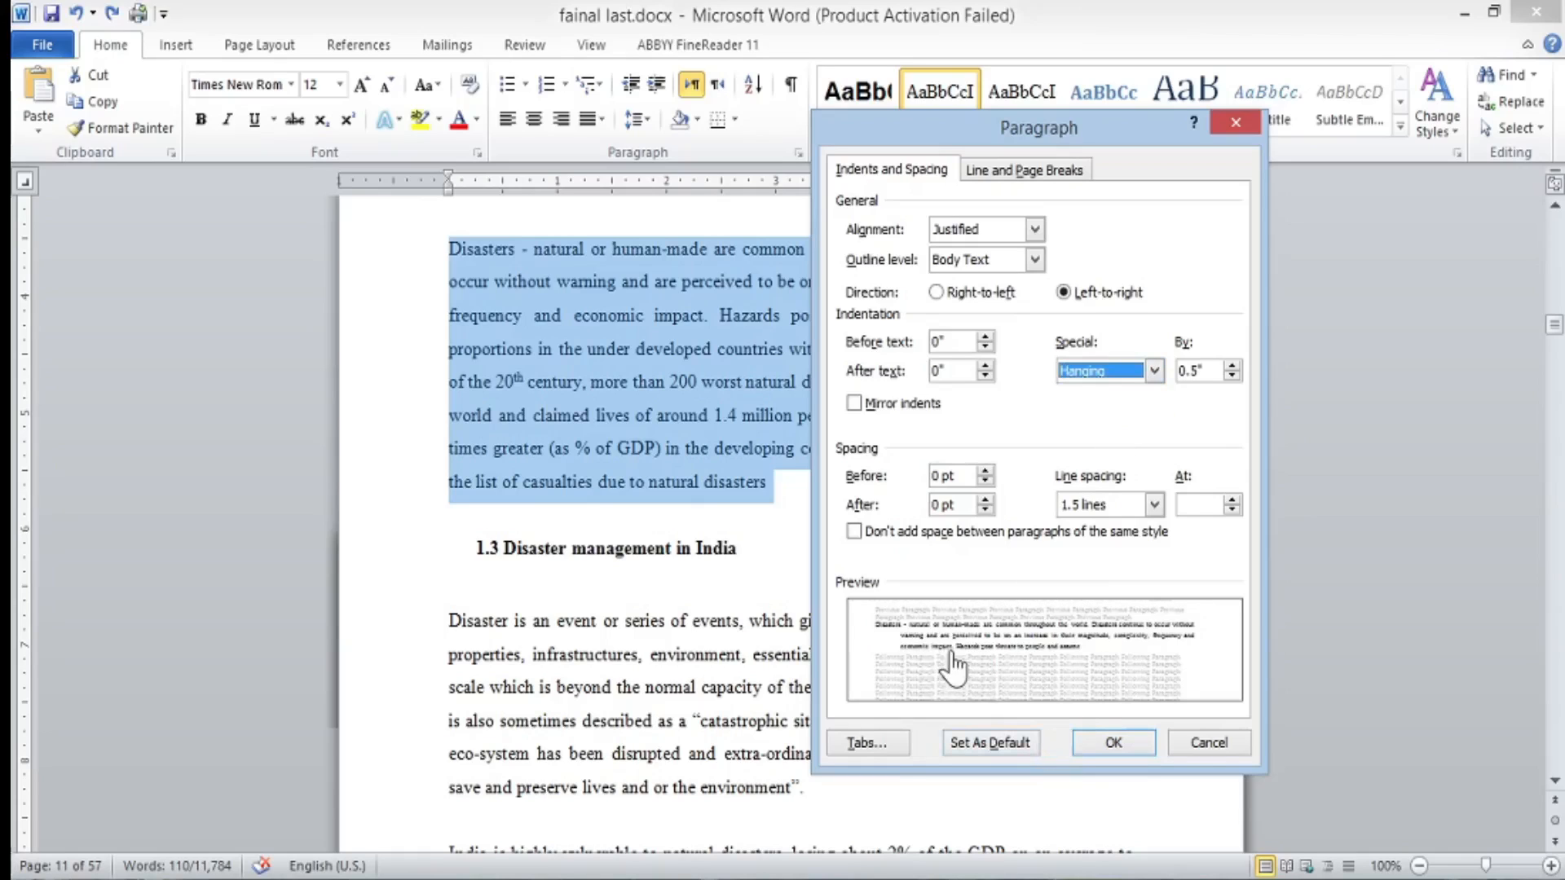
pyautogui.click(1155, 370)
pyautogui.click(1123, 410)
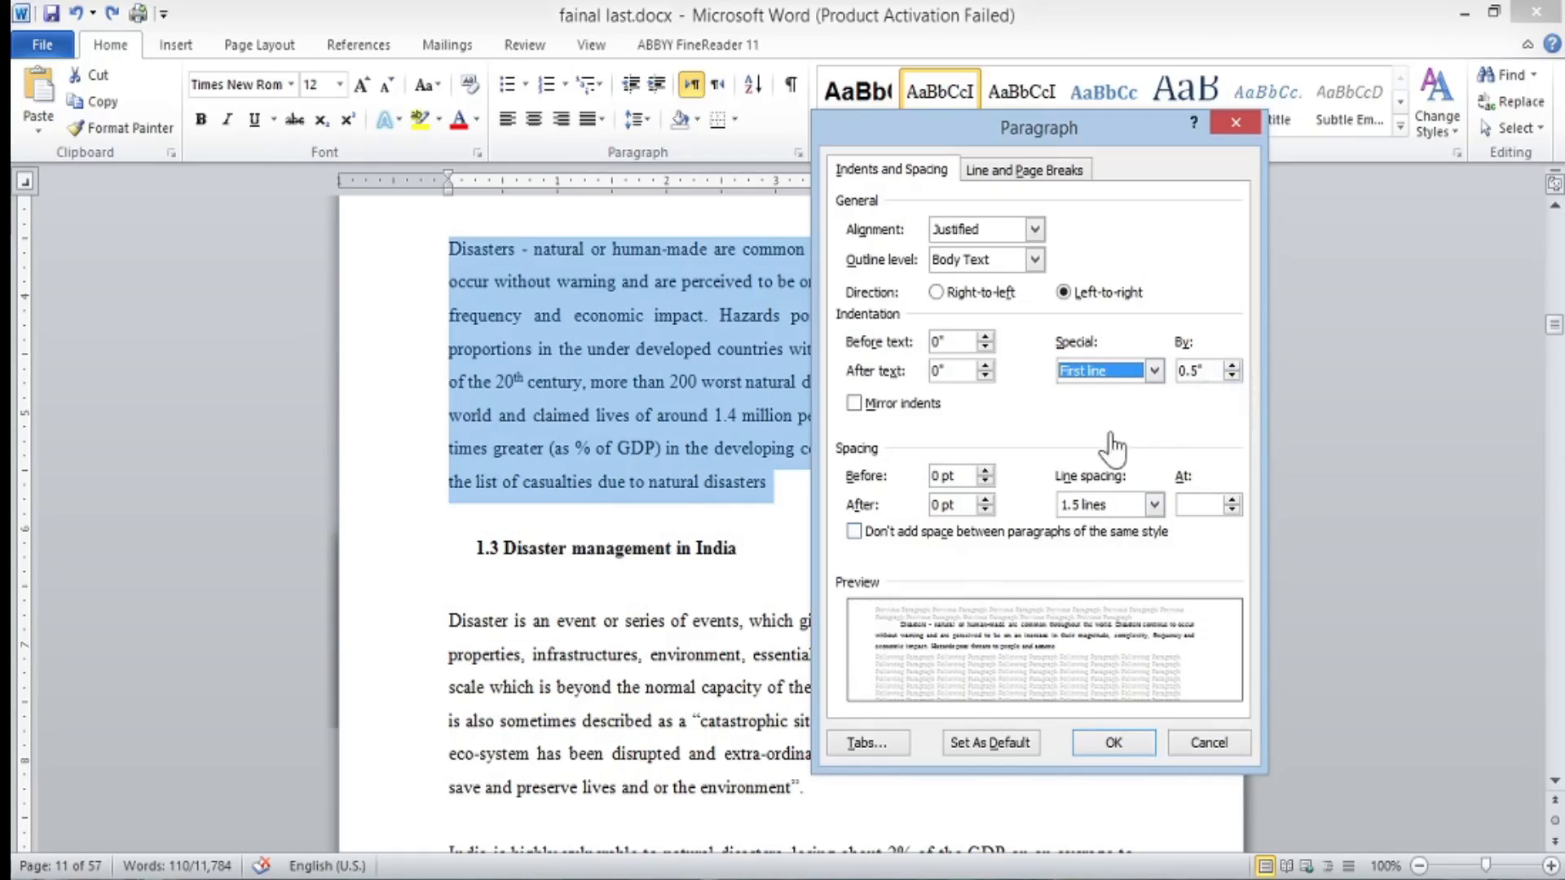
# Apply a Hanging special indentation of 0.5" to the selected paragraph, and undo it.
pyautogui.click(1152, 371)
pyautogui.click(1117, 424)
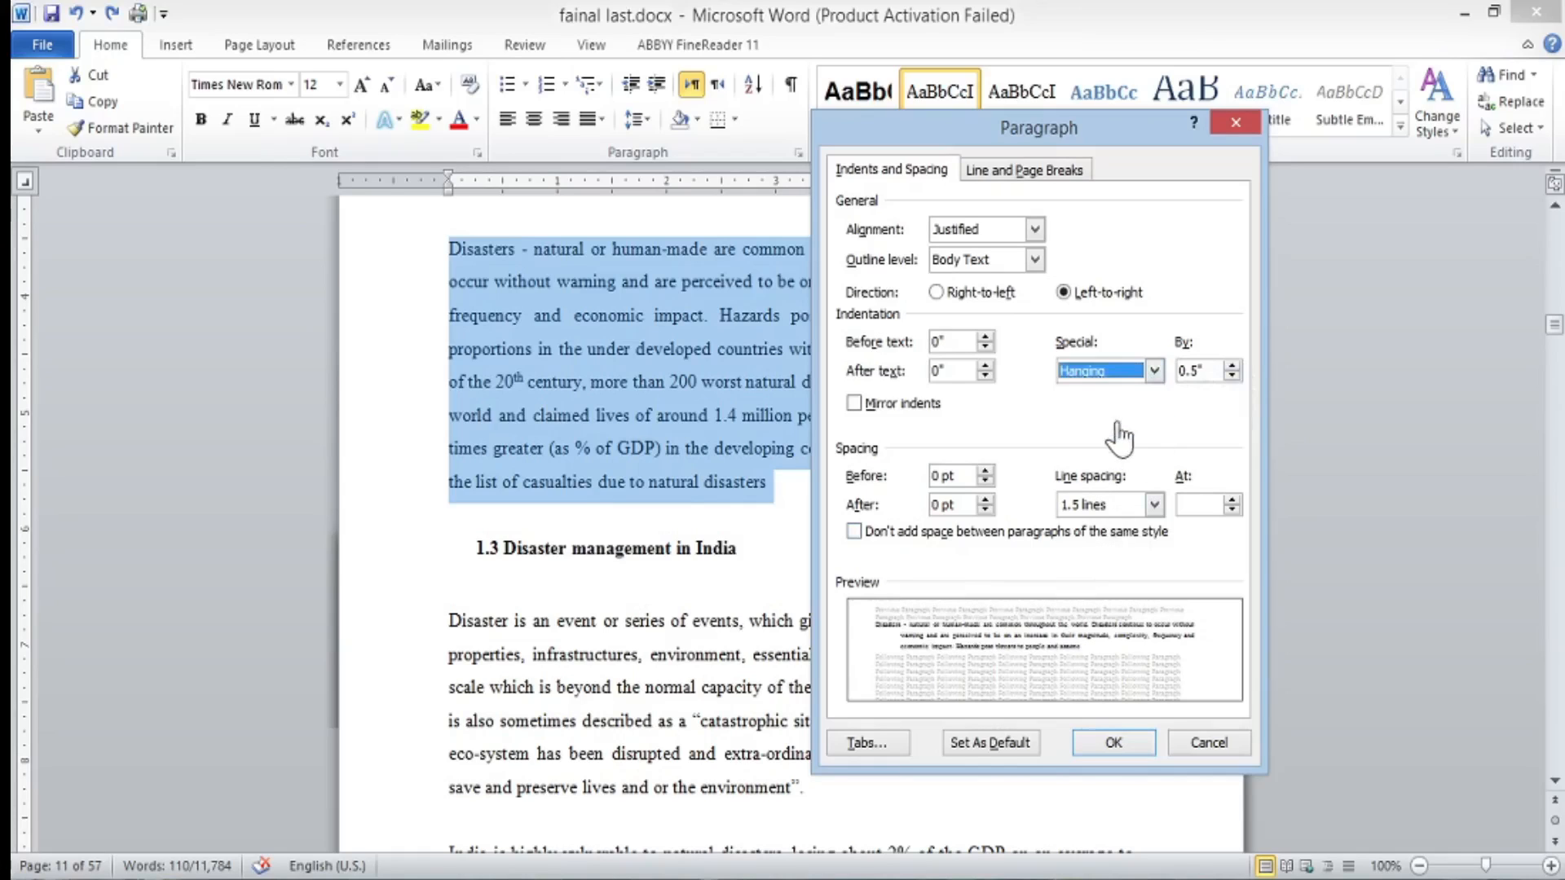
pyautogui.click(1107, 745)
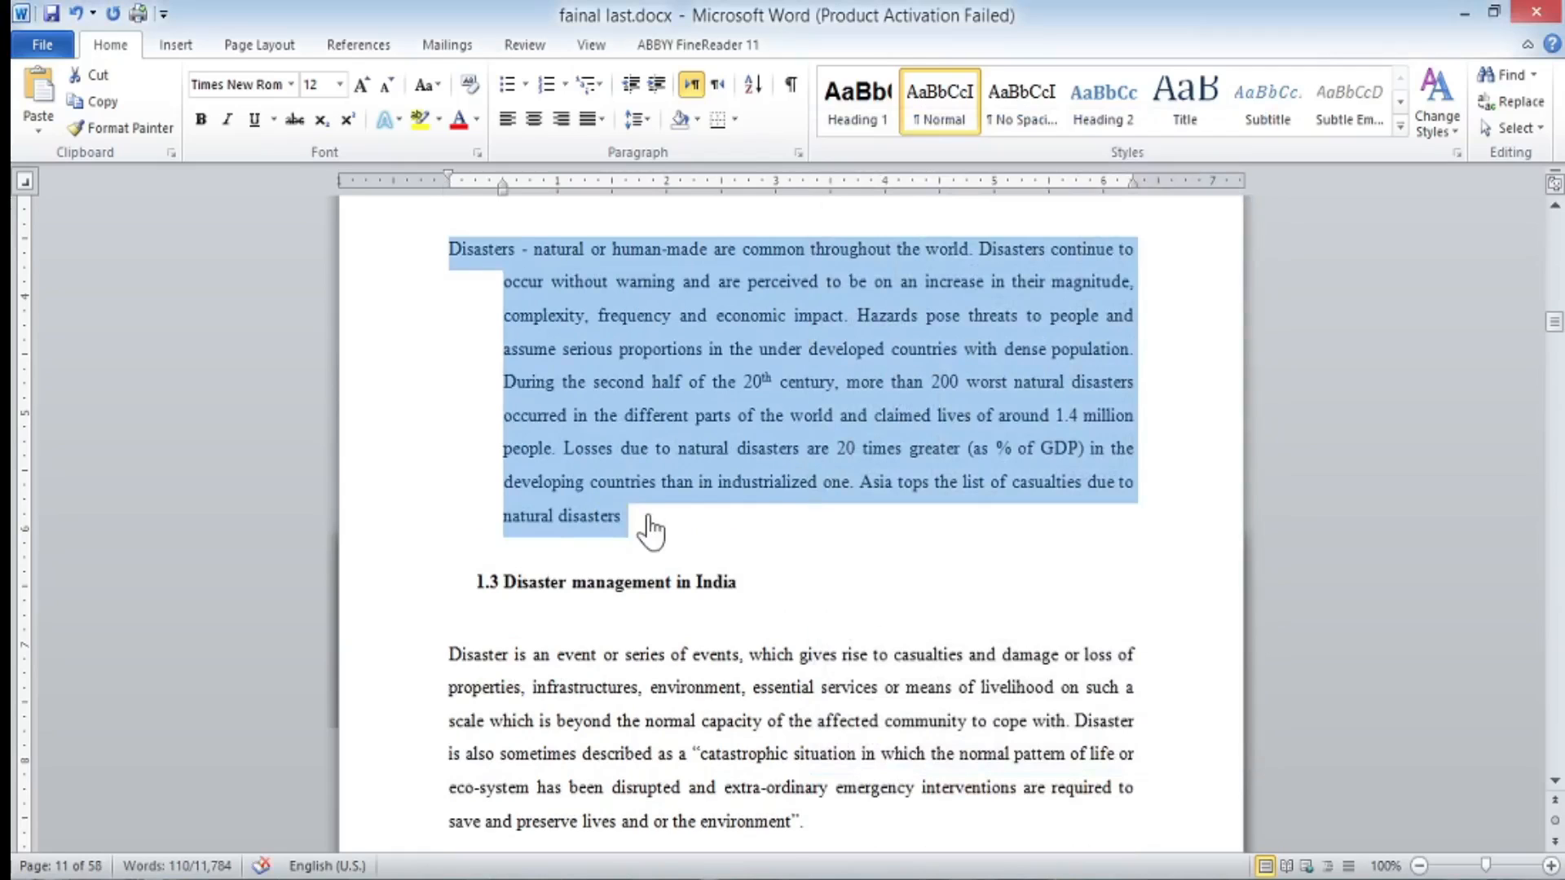
pyautogui.hotkey('ctrl', 'z')
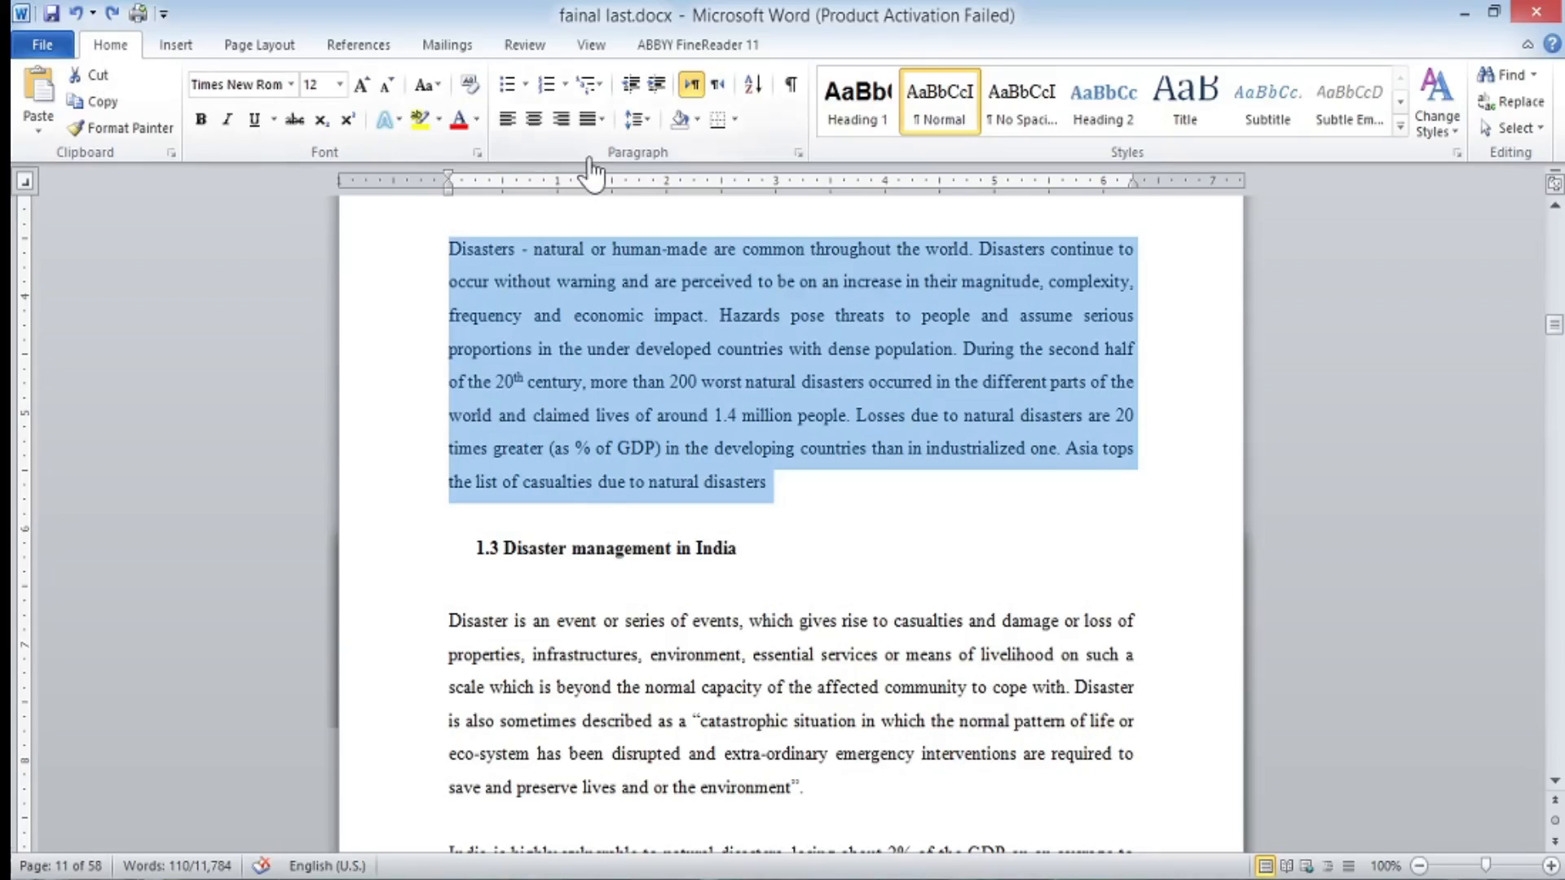
# Try a 0.5" Hanging special indentation on the "Disasters" paragraph in the Paragraph settings, keeping Justified alignment, and deselect the text.
pyautogui.click(800, 153)
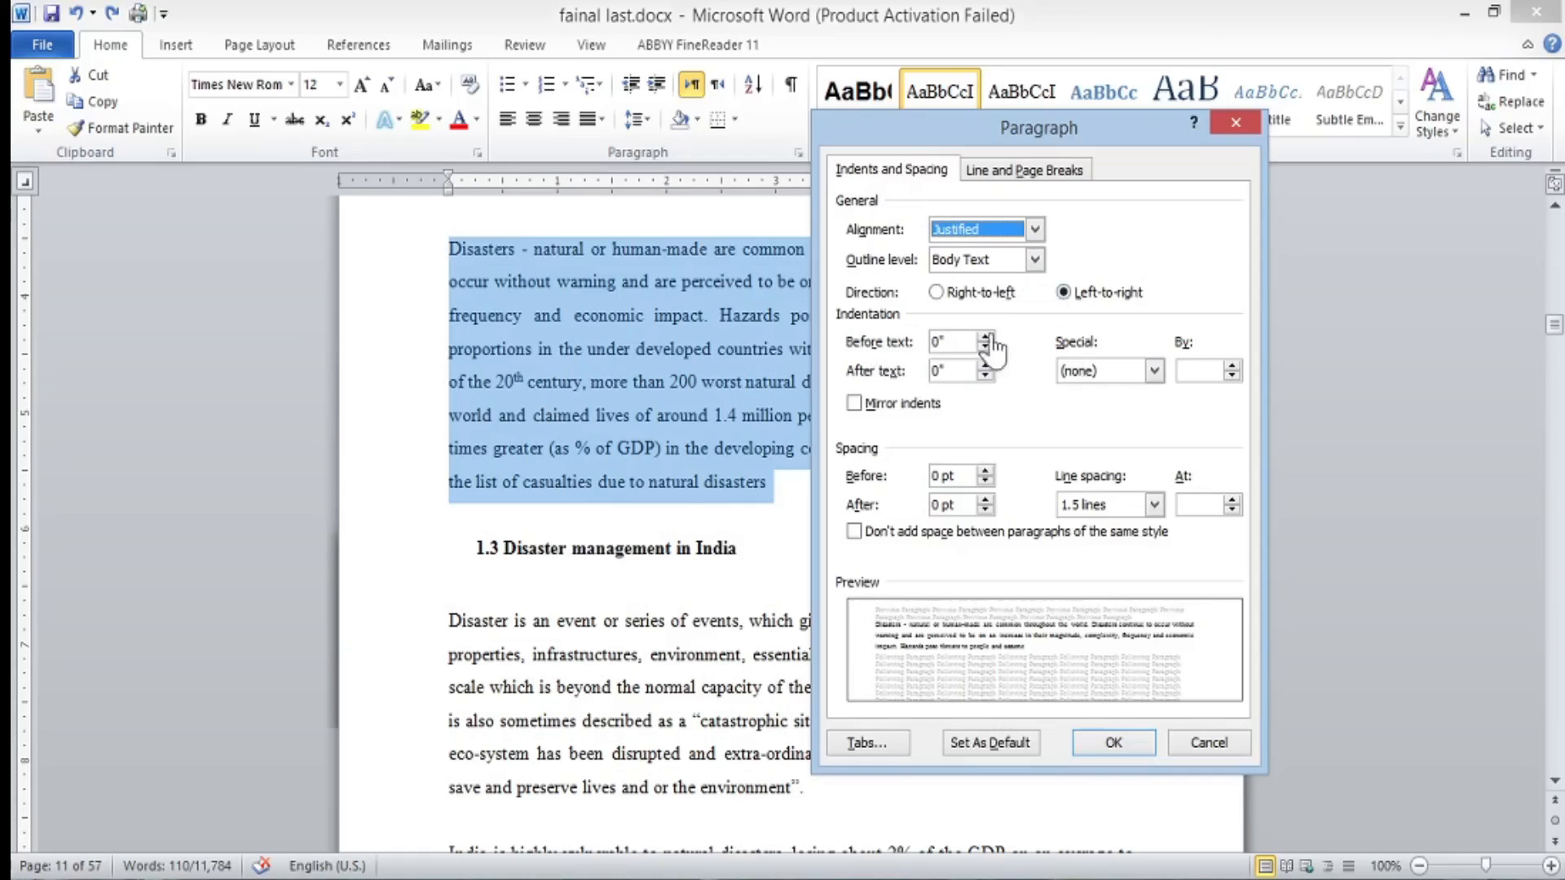
pyautogui.click(1143, 374)
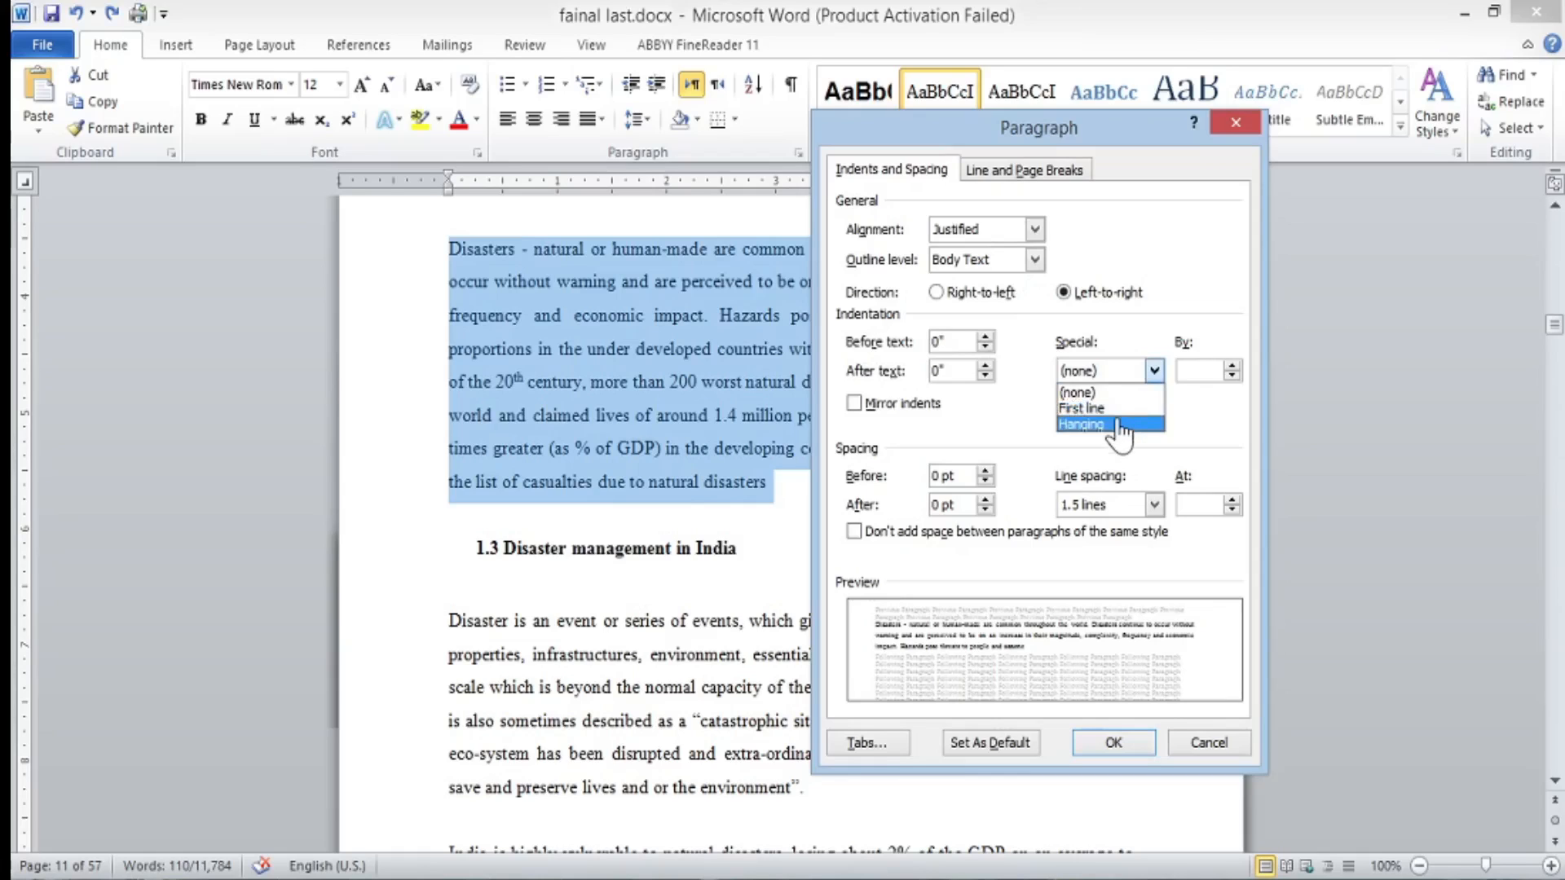
pyautogui.click(1125, 424)
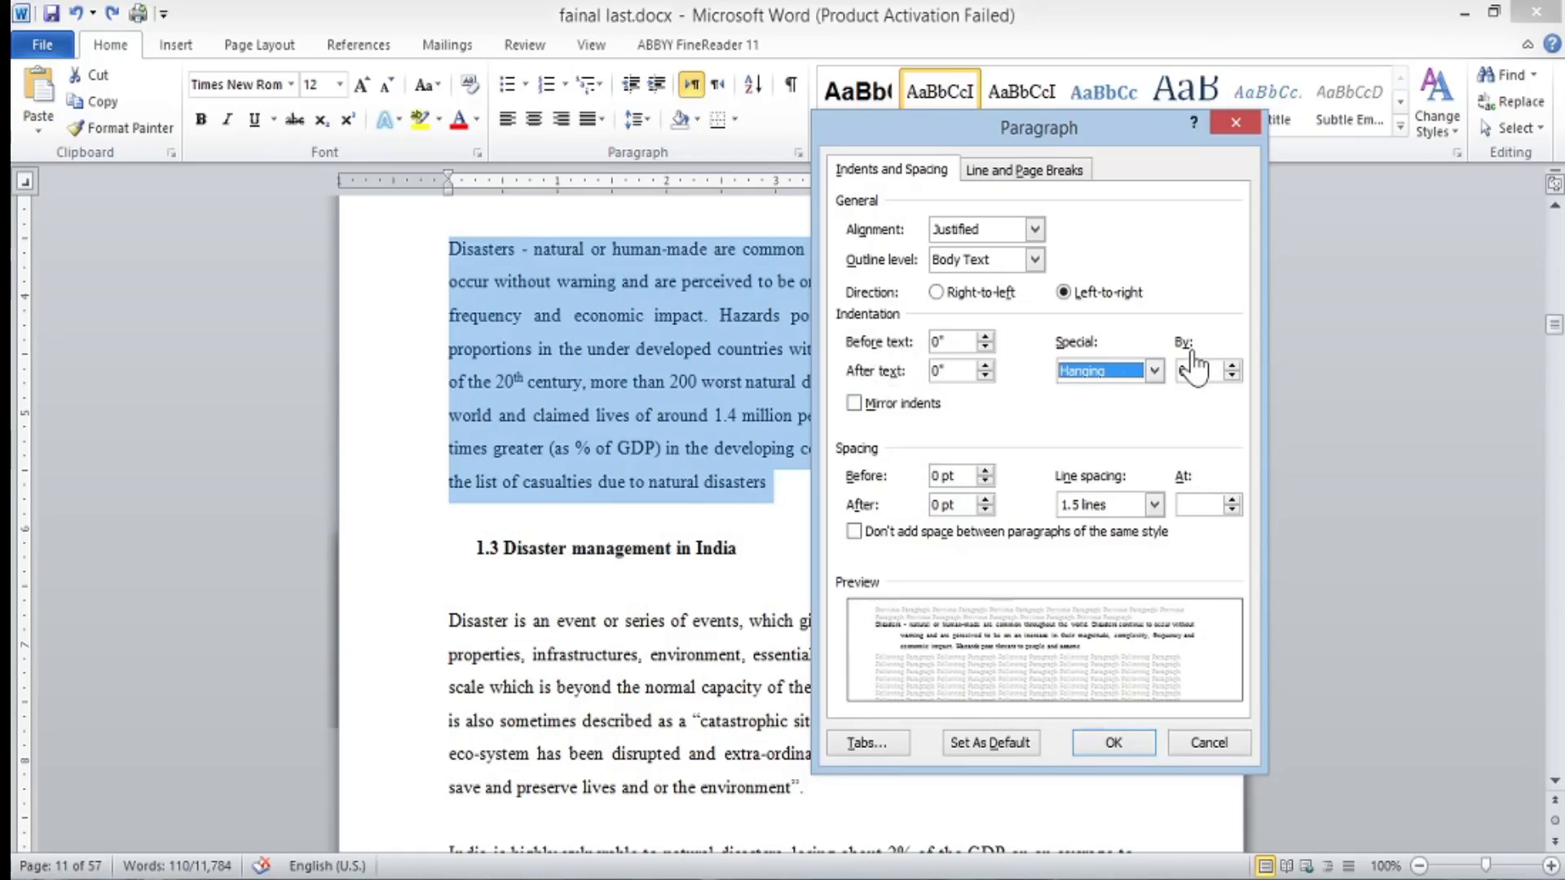
pyautogui.click(1033, 230)
pyautogui.click(1033, 231)
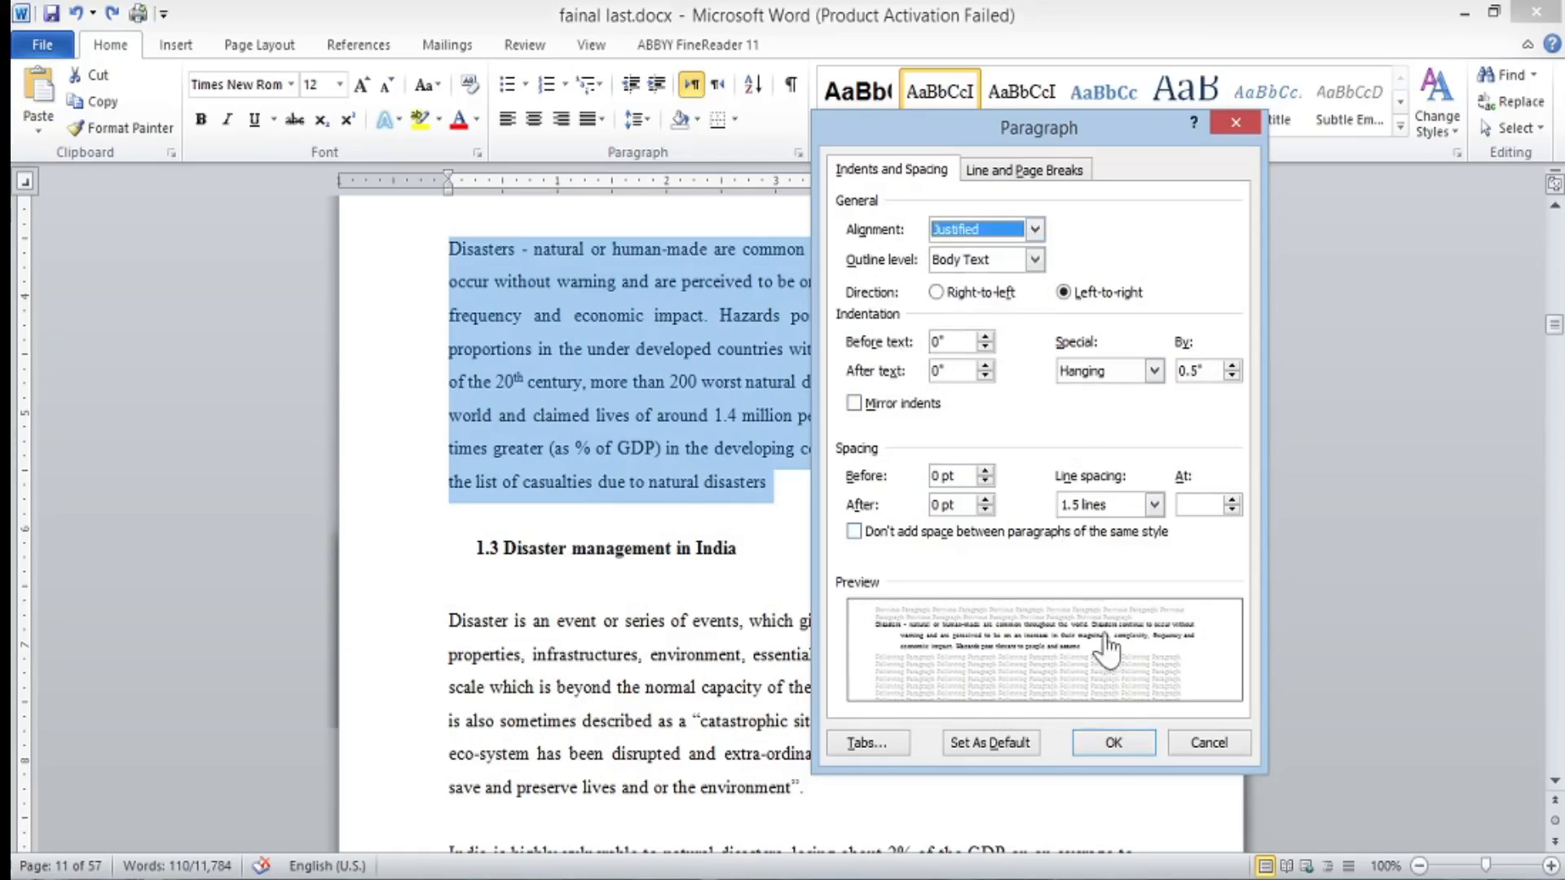
pyautogui.click(1113, 742)
pyautogui.click(749, 521)
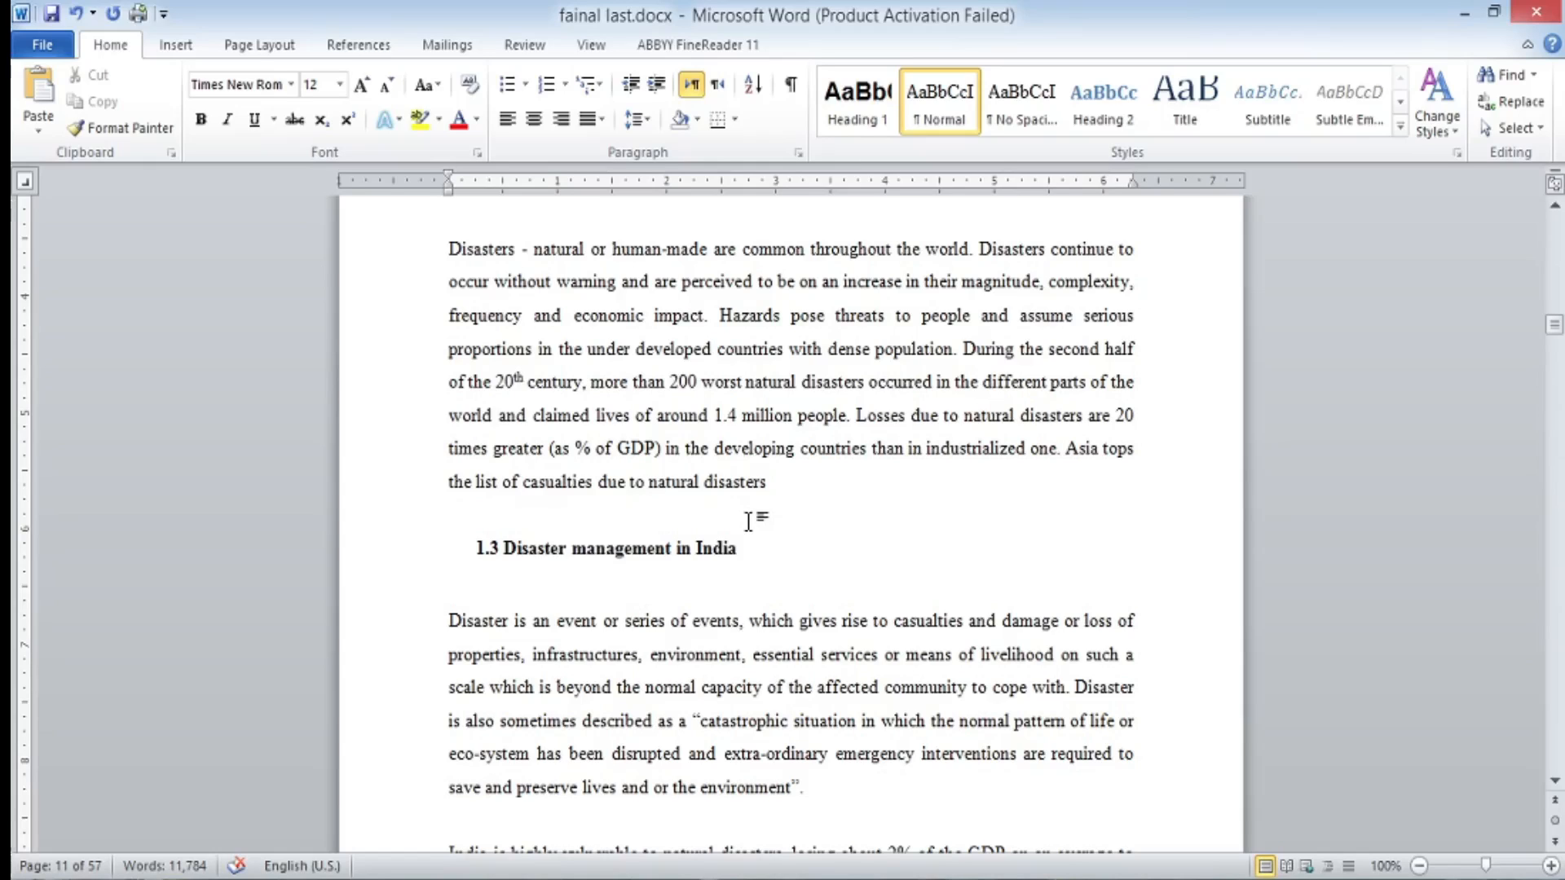
# Try a tab indent on the first line of the "Disasters" paragraph and remove it.
pyautogui.click(443, 255)
pyautogui.press('Tab')
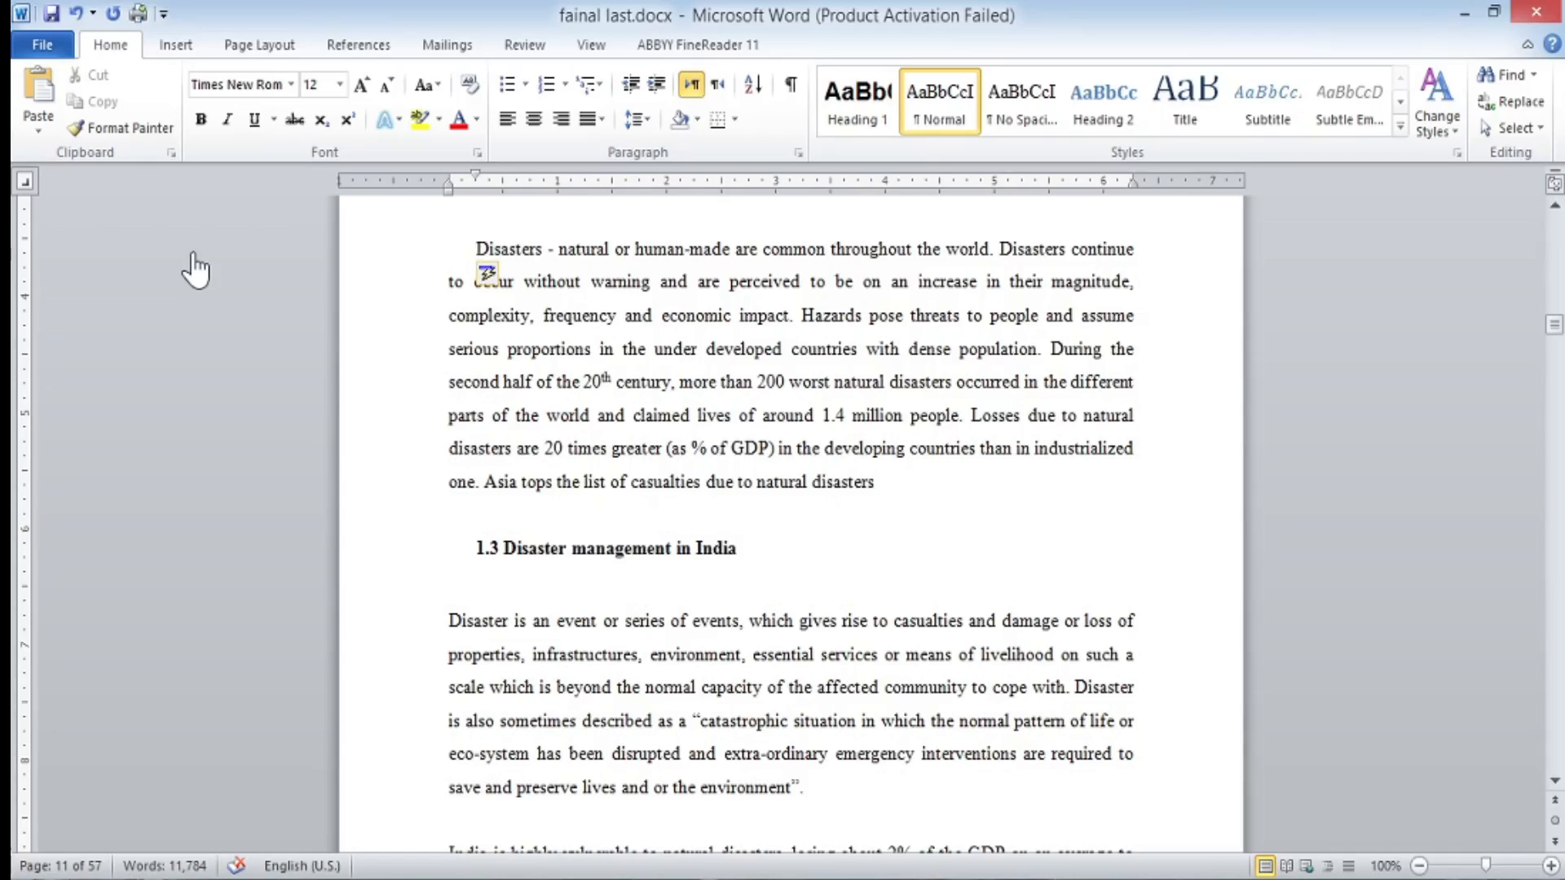
pyautogui.press('BackSpace')
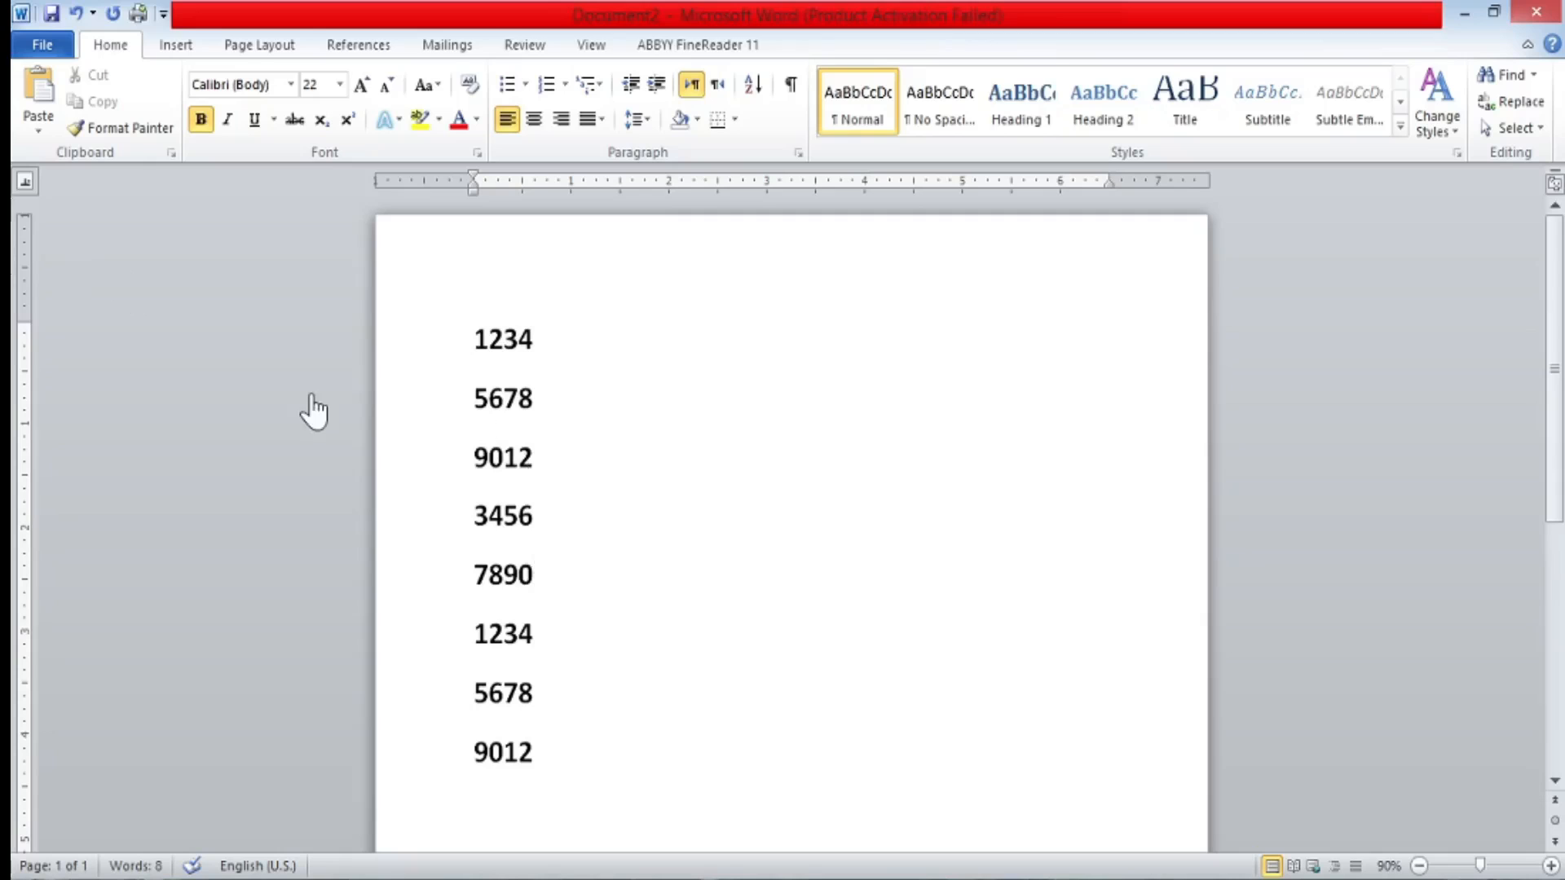
# In Document2, cycle through the ruler's tab and indent types, including Decimal Tab, First Line Indent and Hanging Indent, ending on Left Tab.
pyautogui.click(26, 188)
pyautogui.click(26, 187)
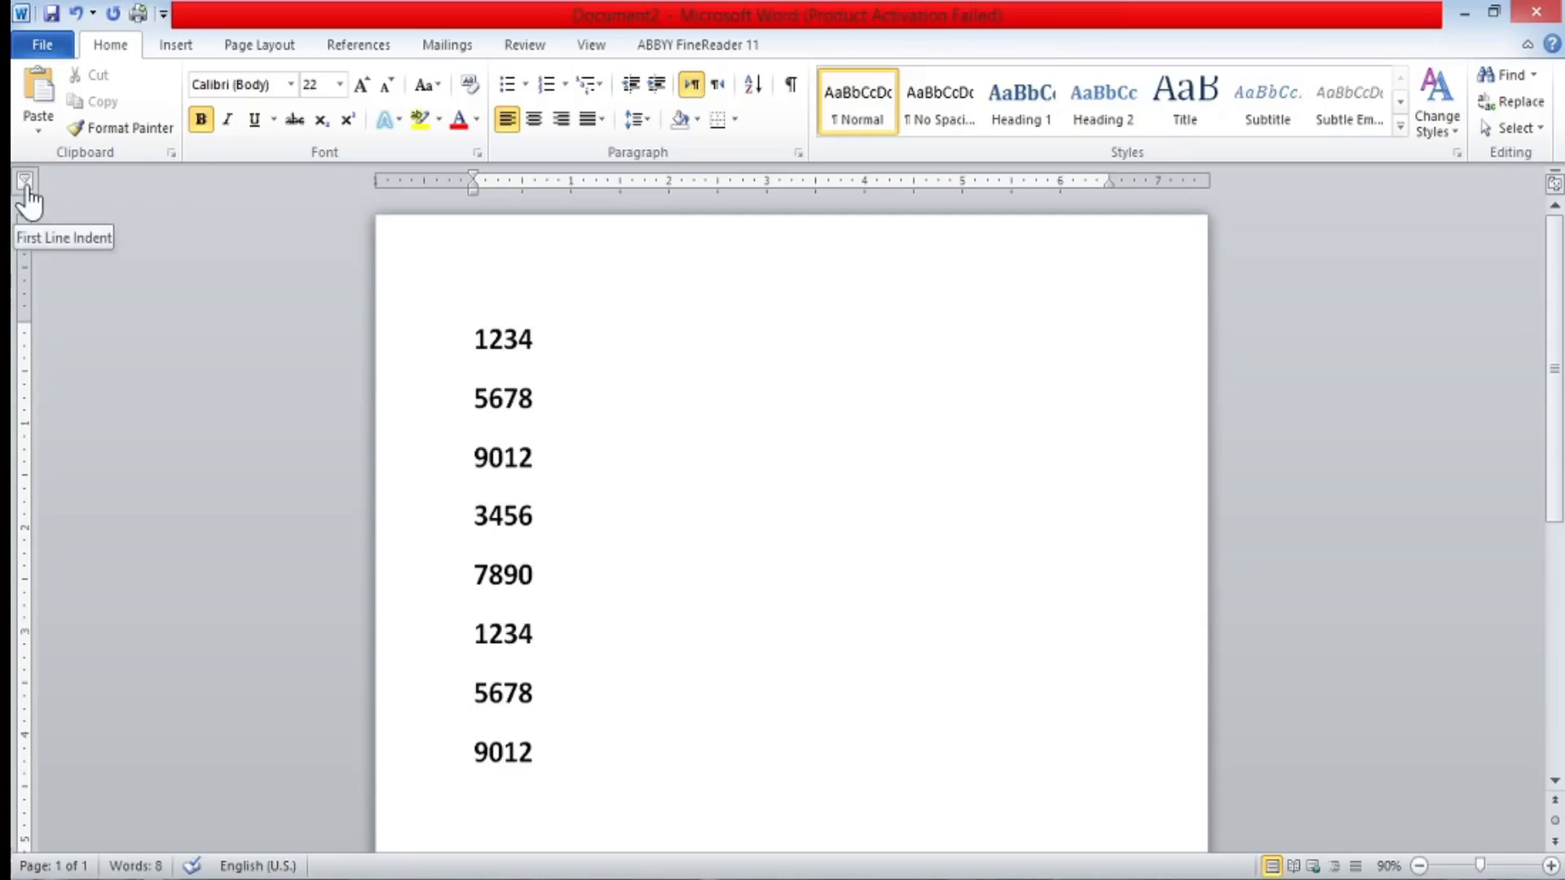
pyautogui.click(25, 187)
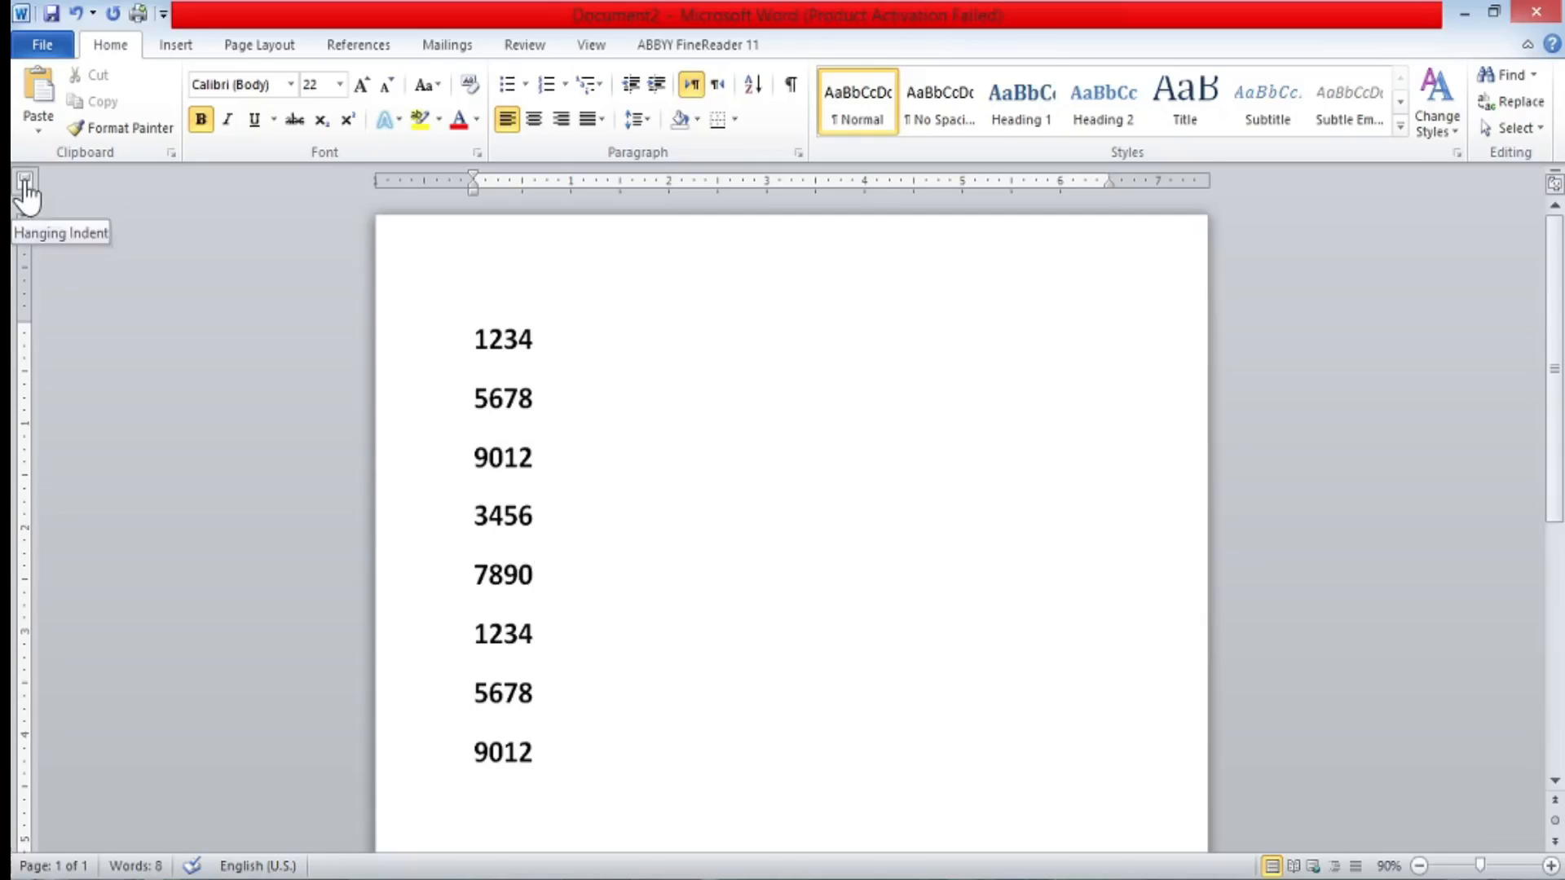
pyautogui.click(25, 182)
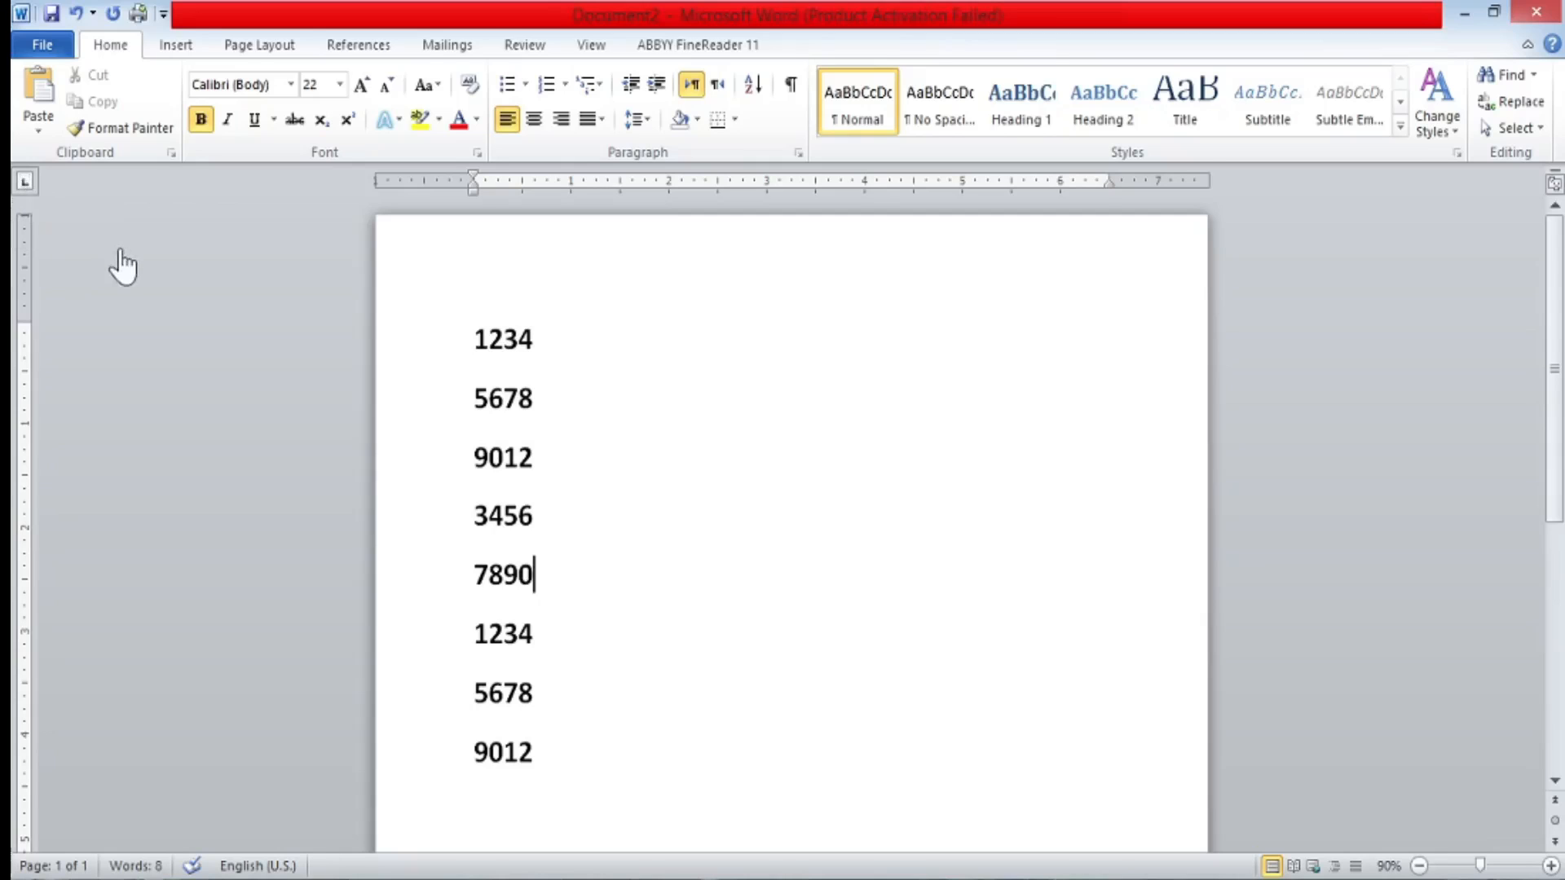
pyautogui.click(25, 186)
pyautogui.click(25, 186)
pyautogui.click(25, 185)
pyautogui.click(25, 182)
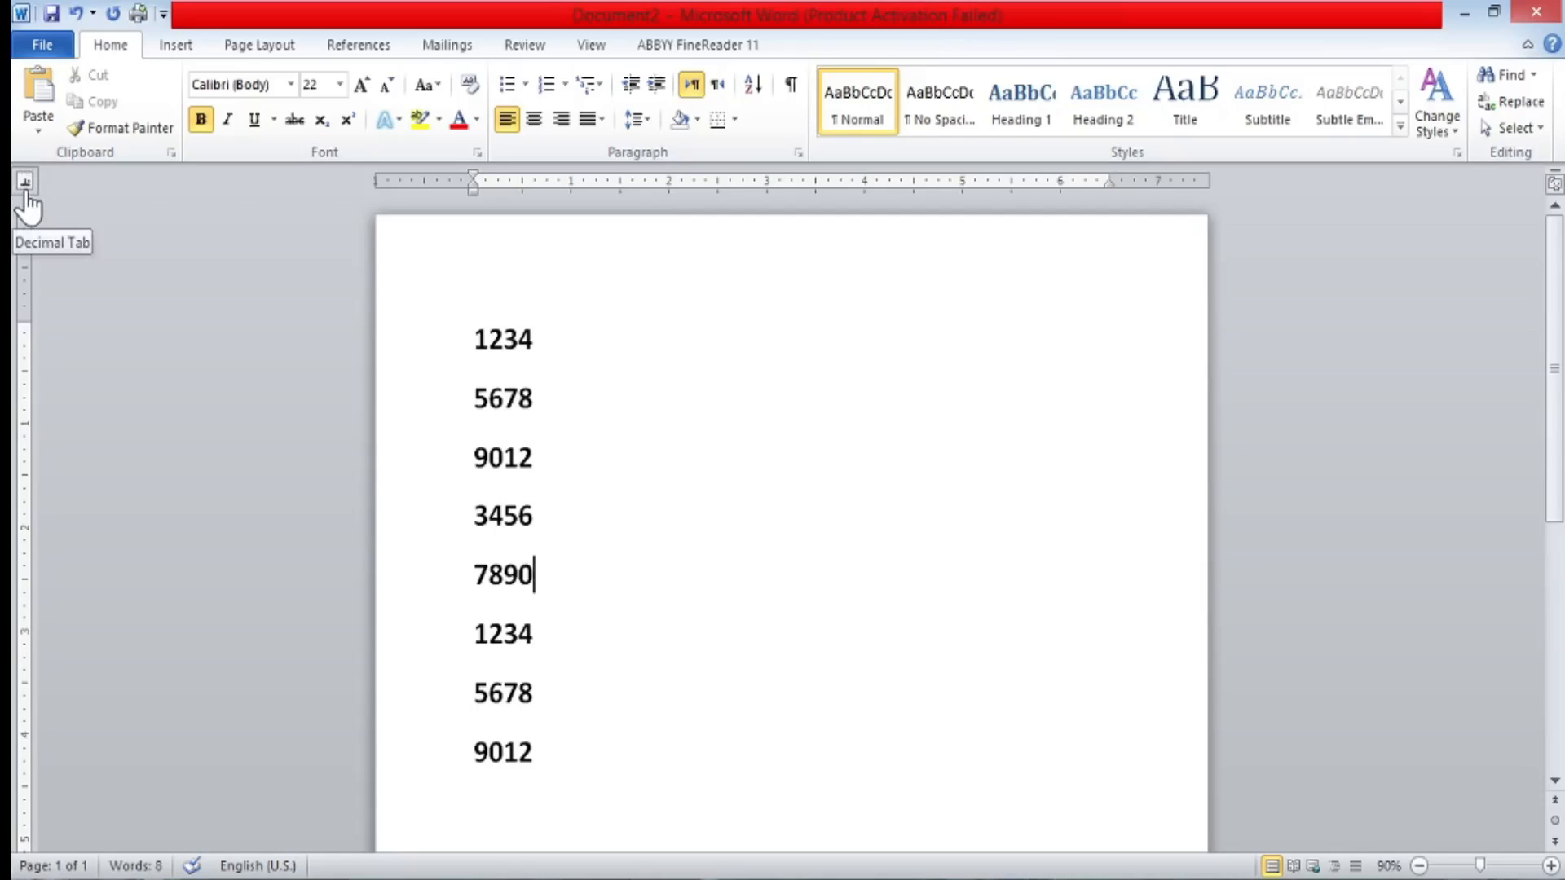
pyautogui.click(25, 191)
pyautogui.click(25, 193)
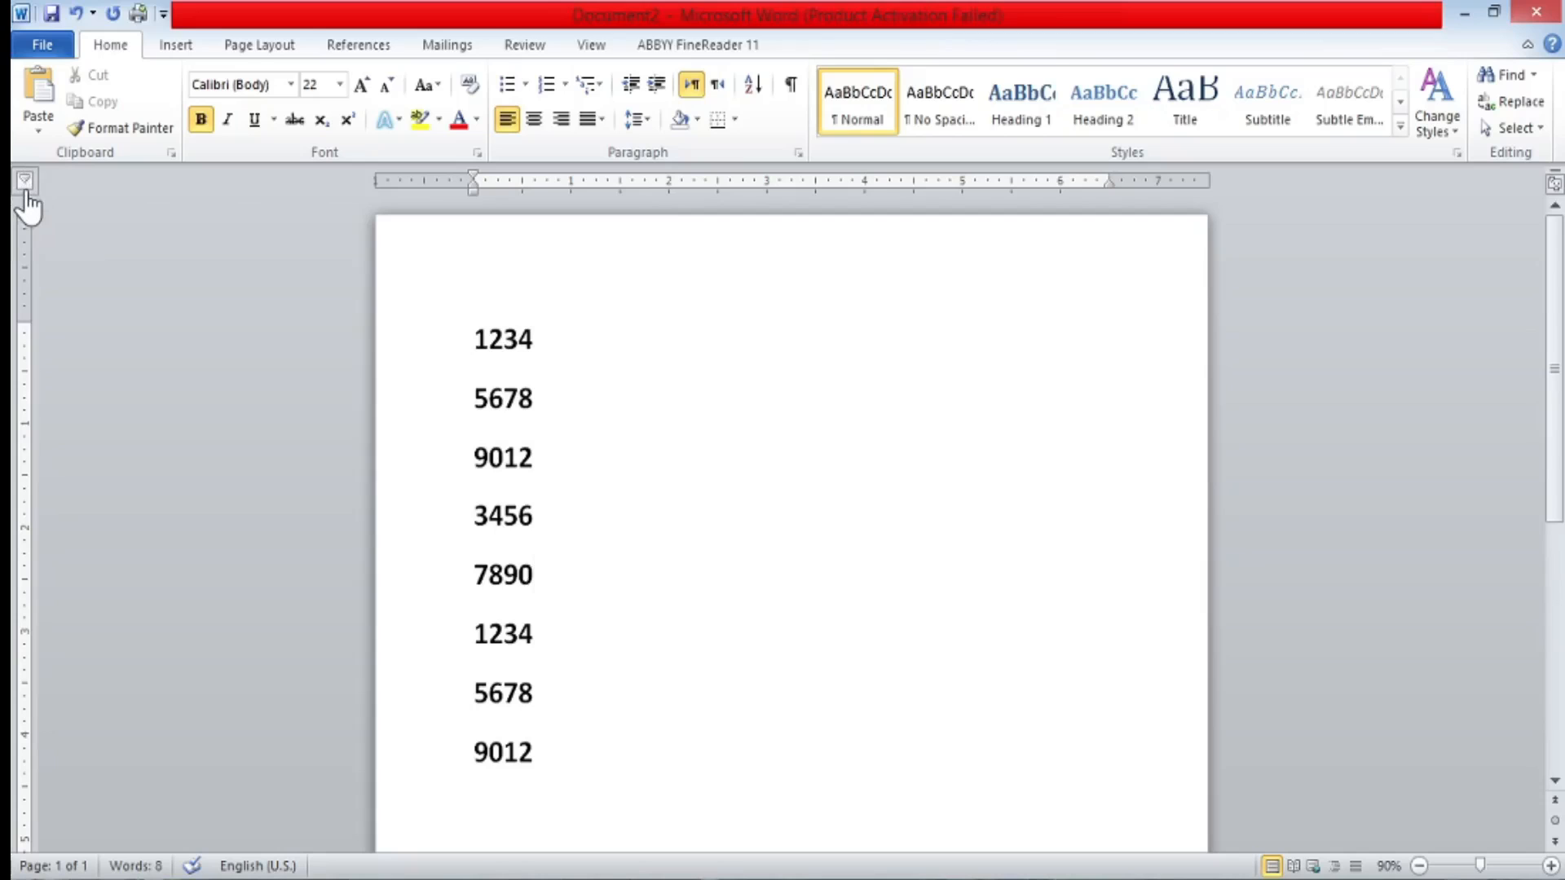
pyautogui.click(25, 193)
pyautogui.click(25, 193)
# Place a left tab stop at about 2 inches on the first line "1234" and tab the number to it.
pyautogui.click(479, 336)
pyautogui.moveTo(481, 334); pyautogui.dragTo(534, 334)
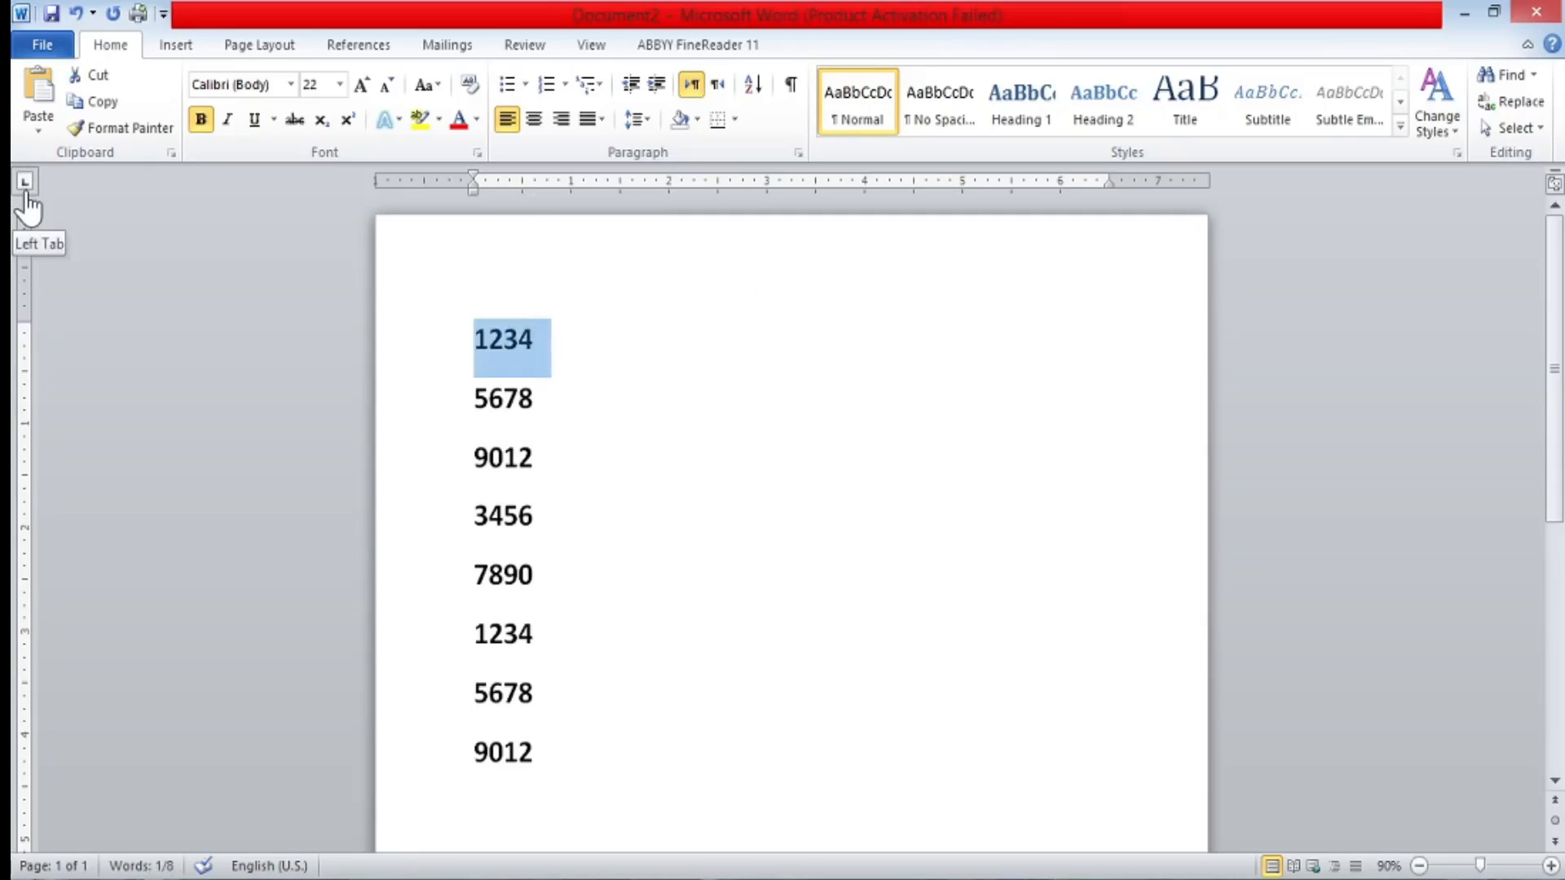
pyautogui.click(667, 186)
pyautogui.click(471, 343)
pyautogui.press('Tab')
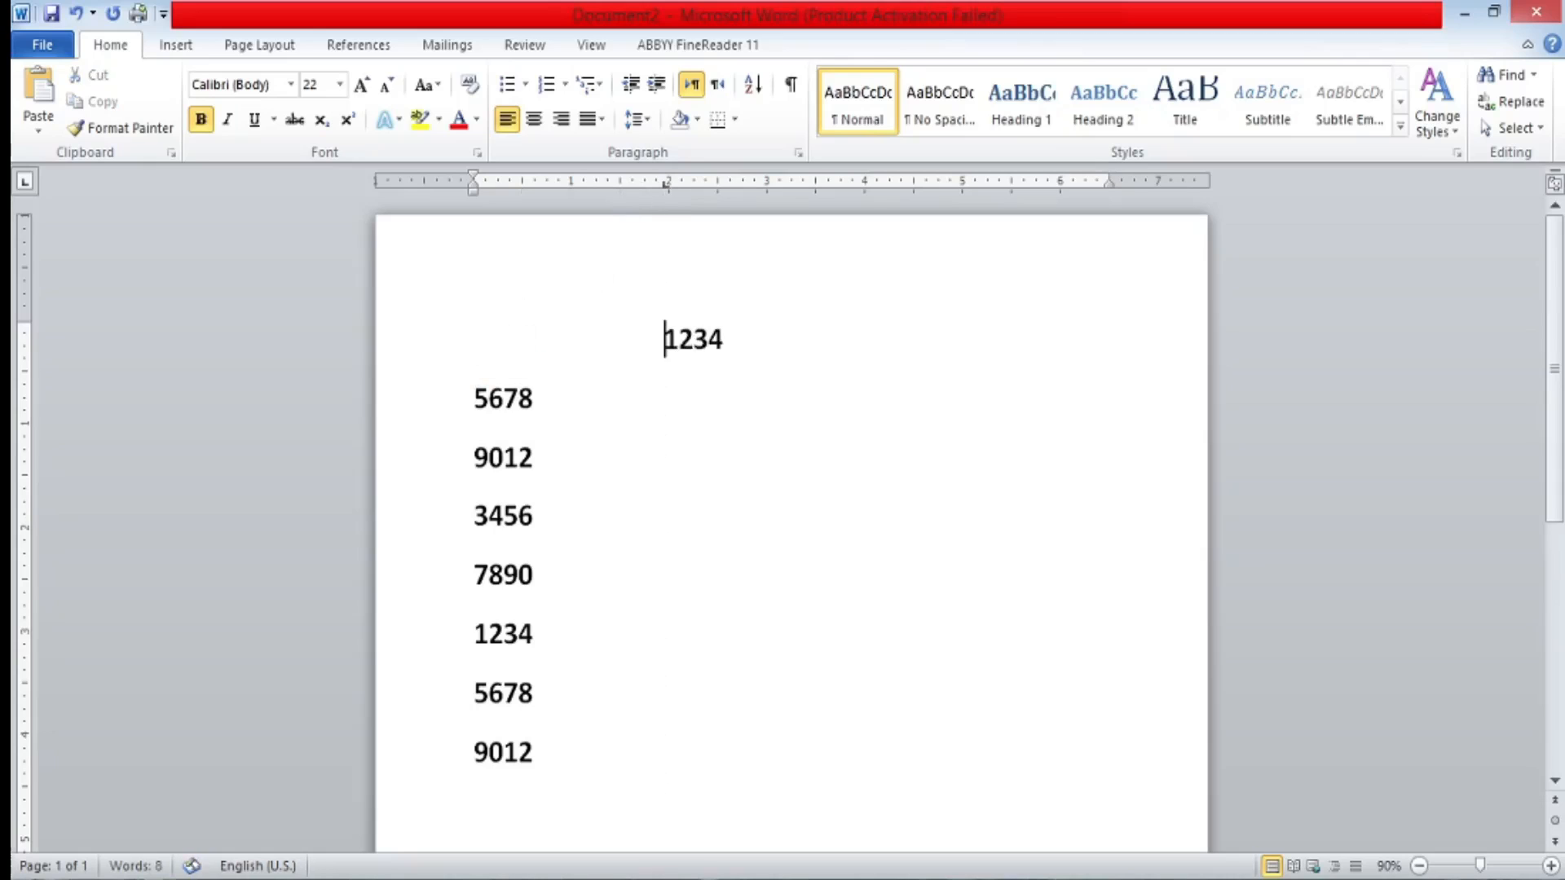
# Indent the second line "5678" with a default tab and highlight the tab space before the first "1234" for comparison.
pyautogui.click(472, 408)
pyautogui.press('Tab')
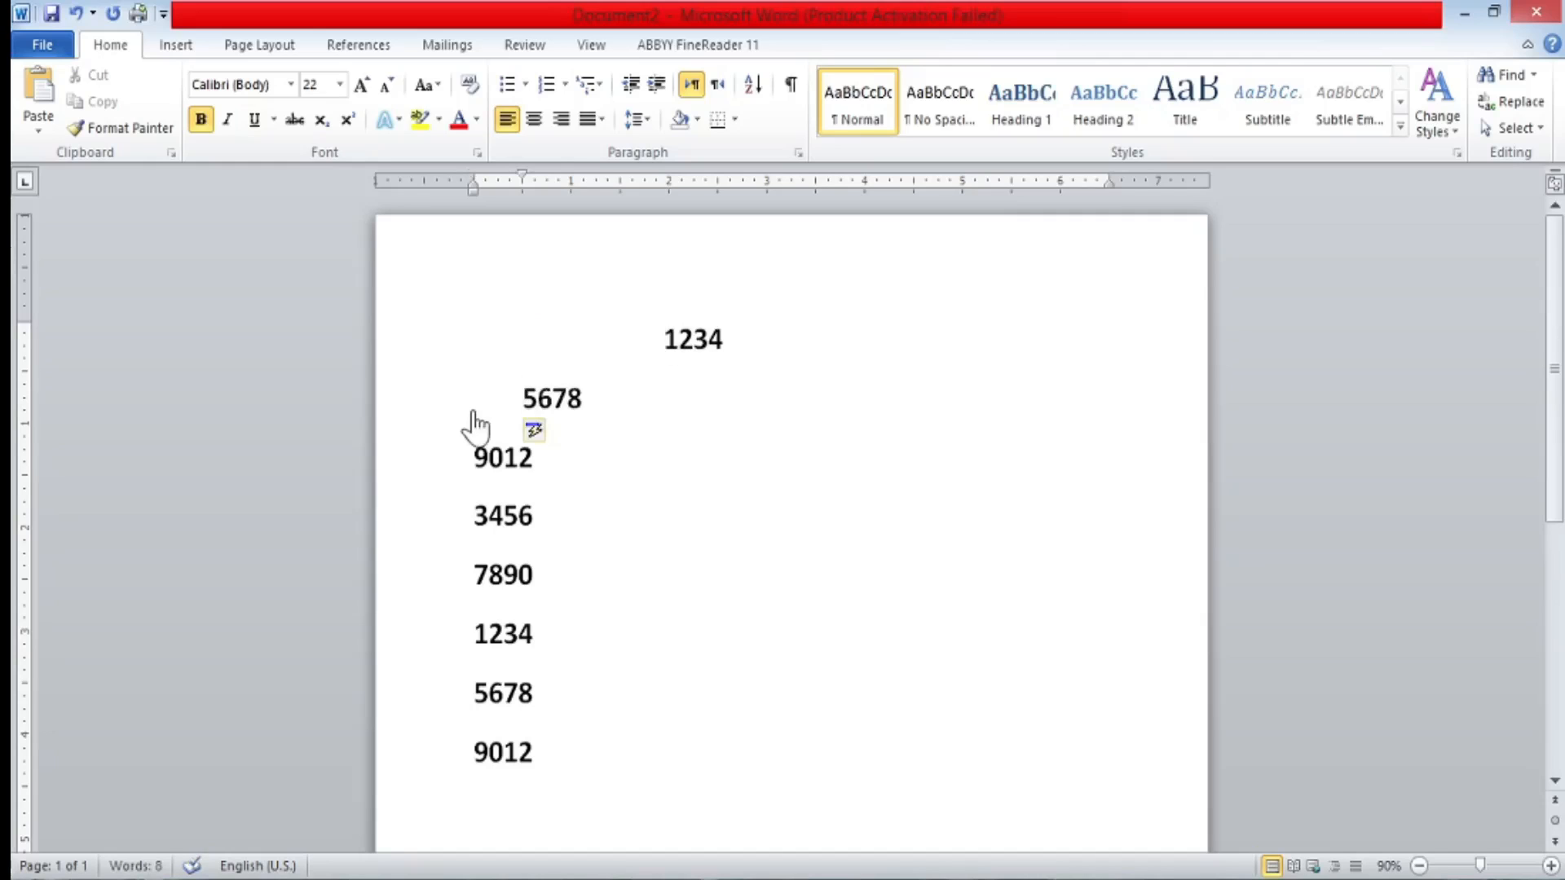
pyautogui.click(478, 338)
pyautogui.moveTo(480, 342); pyautogui.dragTo(601, 365)
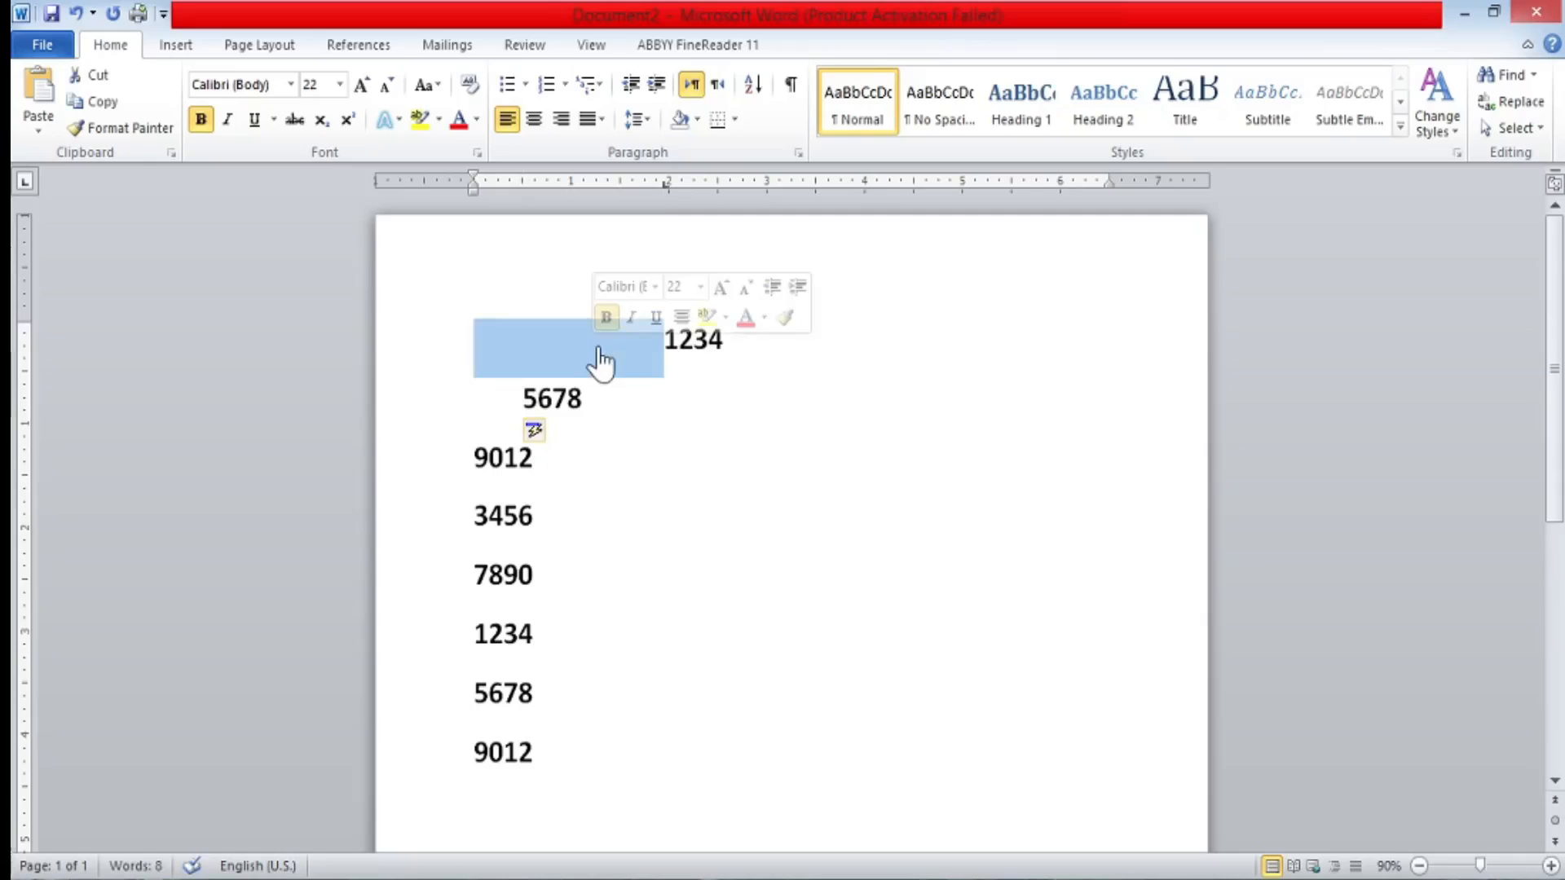
pyautogui.click(475, 402)
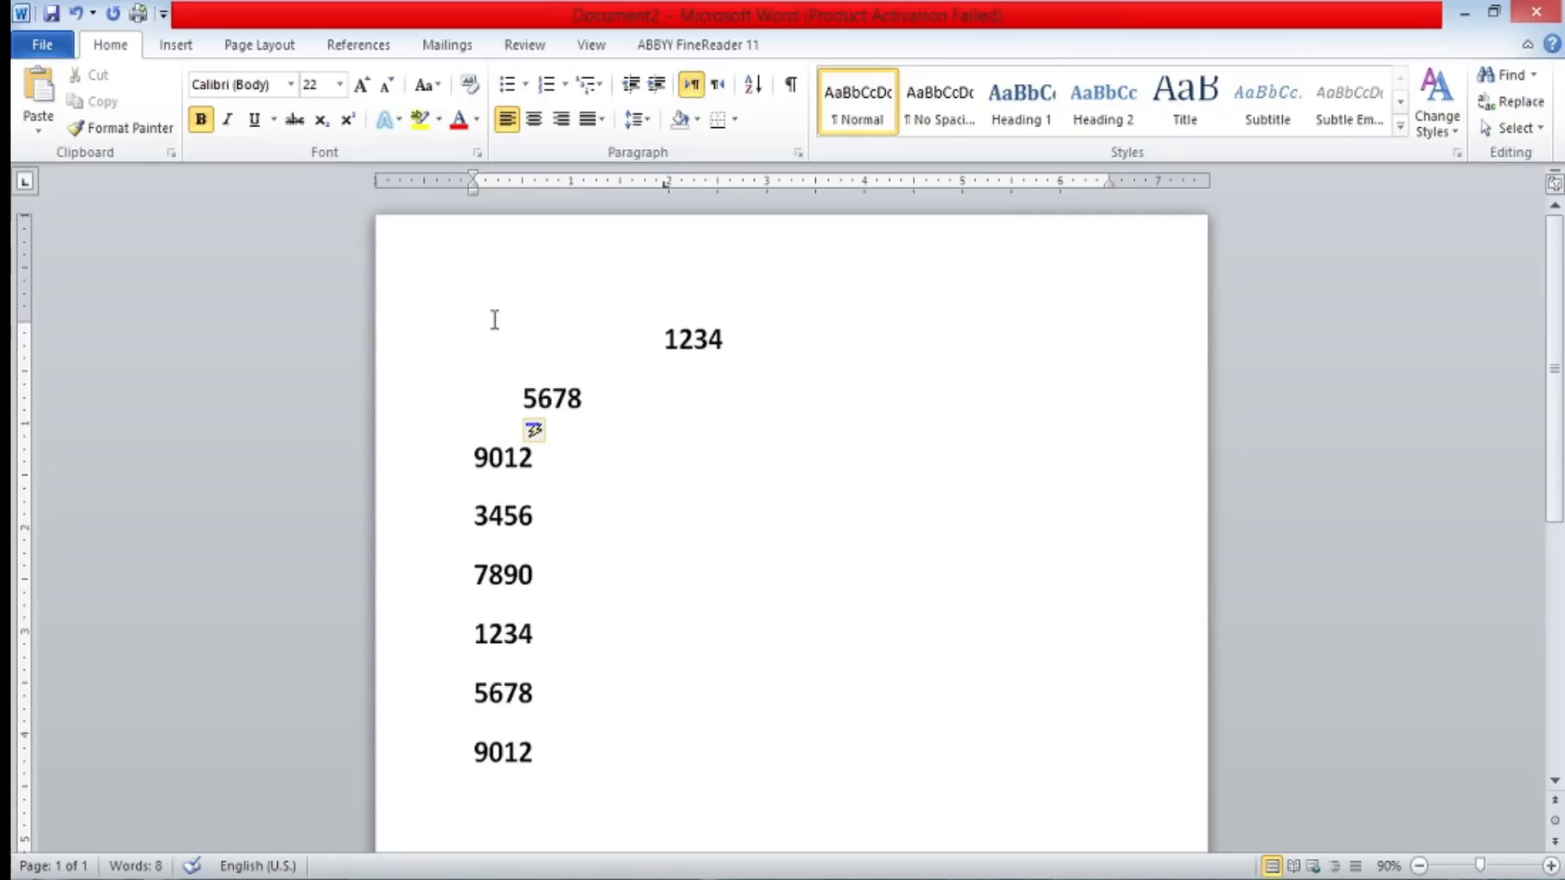
# Try a default tab indent on the third line "9012", and remove the tab indents from the first three lines.
pyautogui.click(486, 405)
pyautogui.press('Tab')
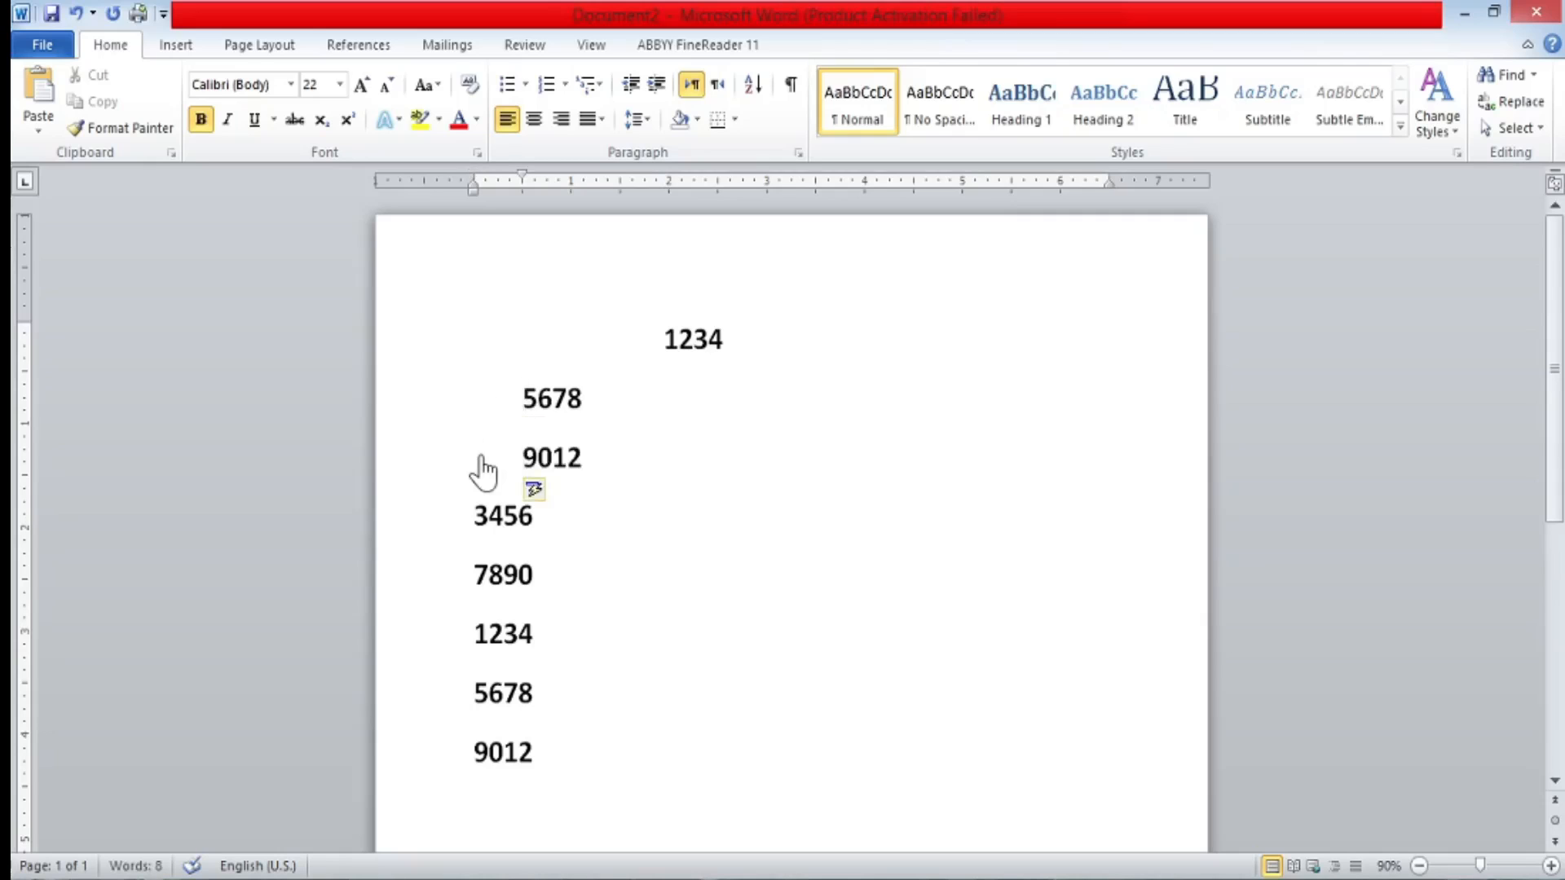
pyautogui.press('BackSpace')
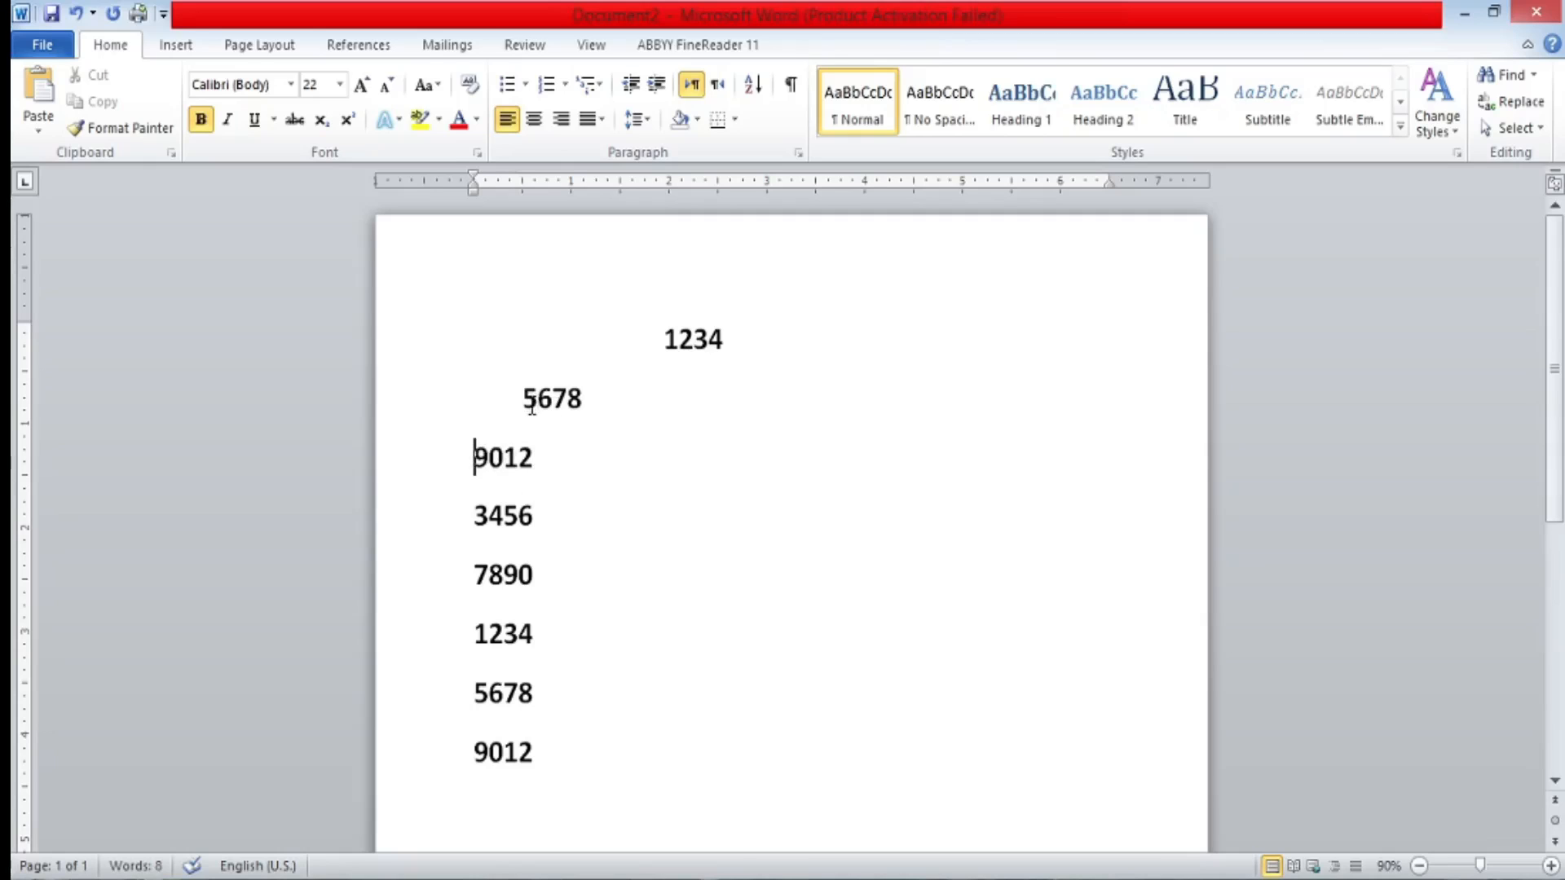
pyautogui.click(675, 330)
pyautogui.press('BackSpace')
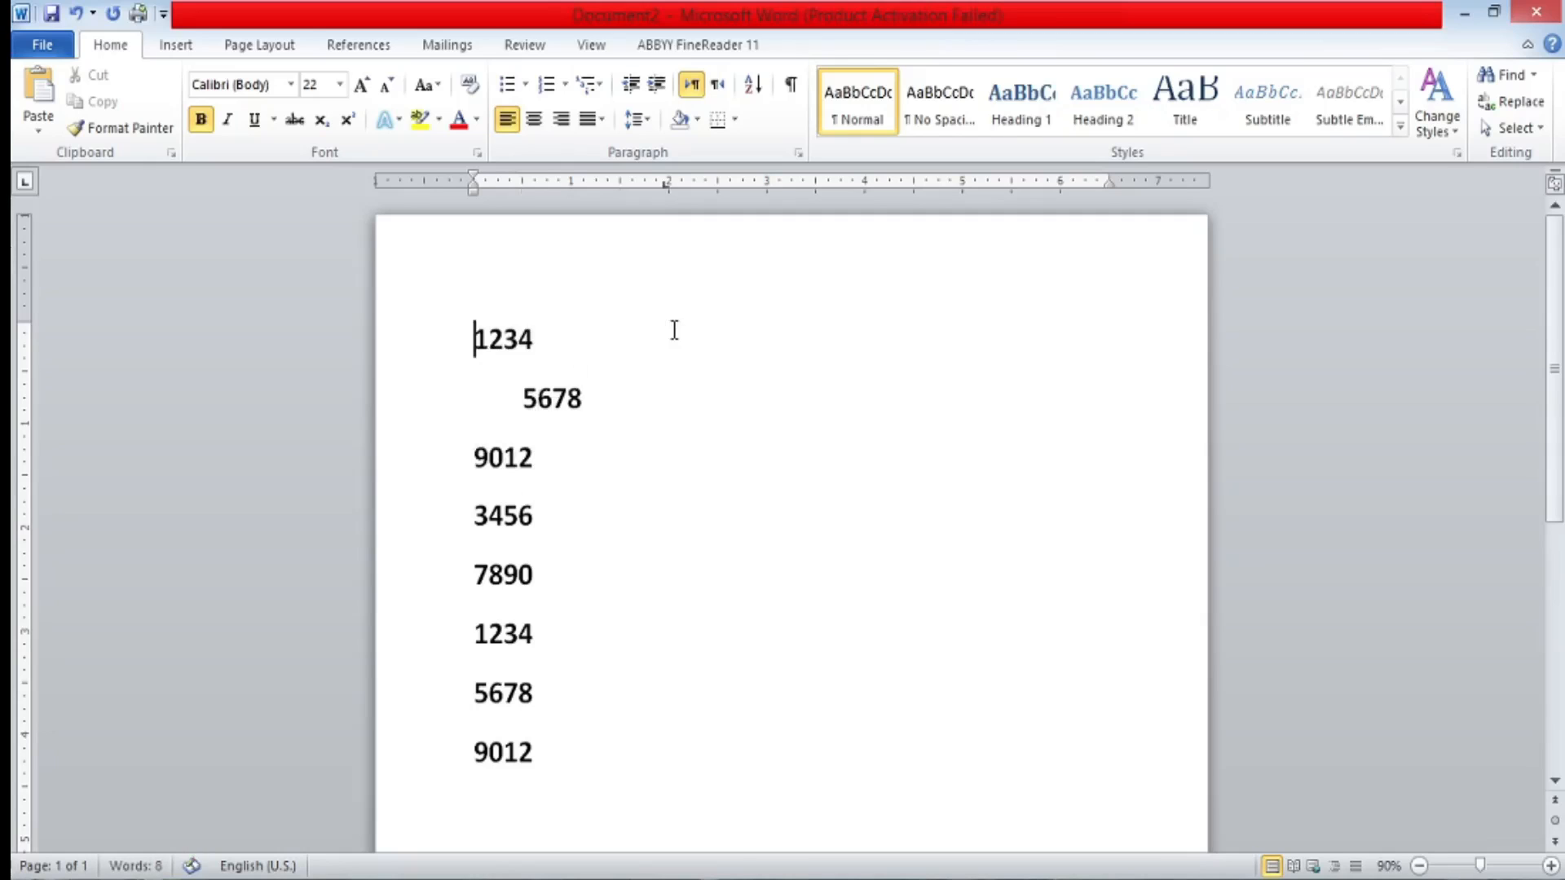
pyautogui.click(524, 399)
pyautogui.press('BackSpace')
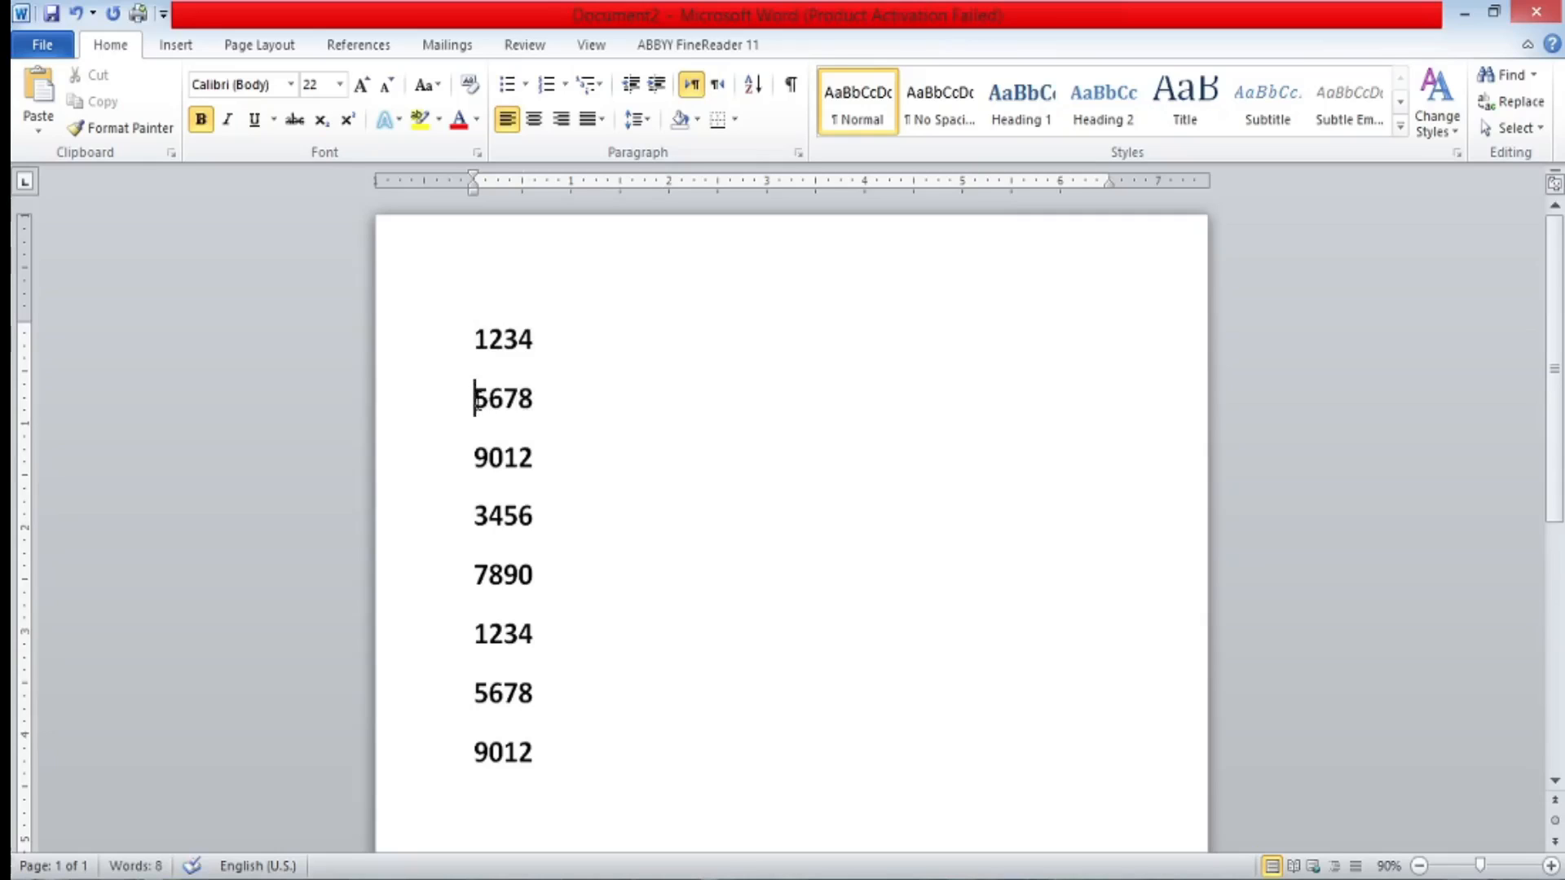
# Try a left tab stop at about 4.9 inches on the second line "5678" and tab the number to it.
pyautogui.moveTo(476, 399); pyautogui.dragTo(538, 424)
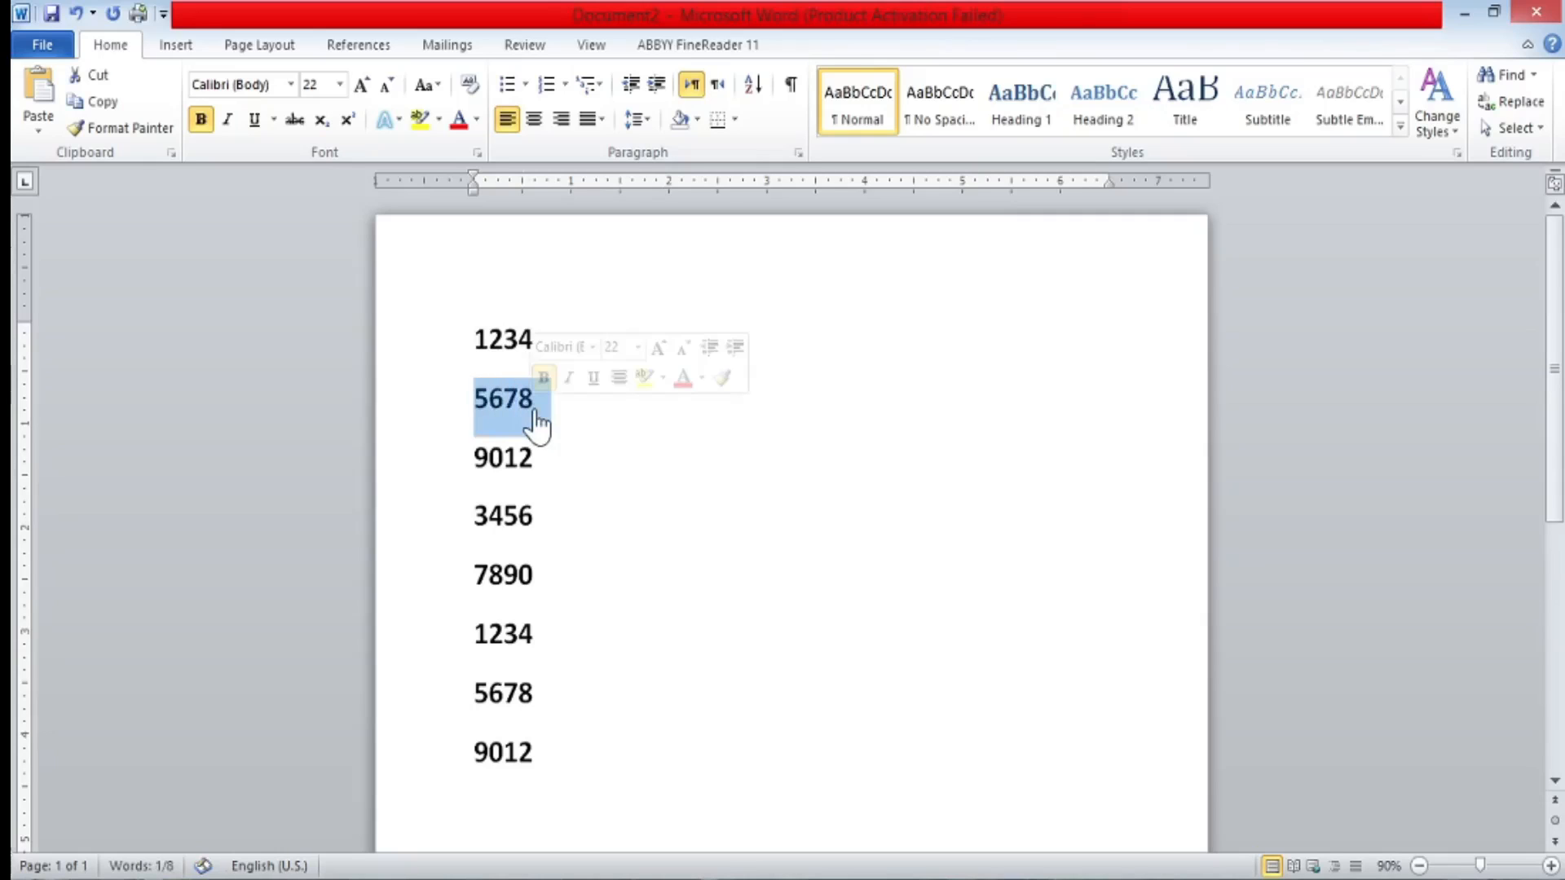
pyautogui.click(950, 184)
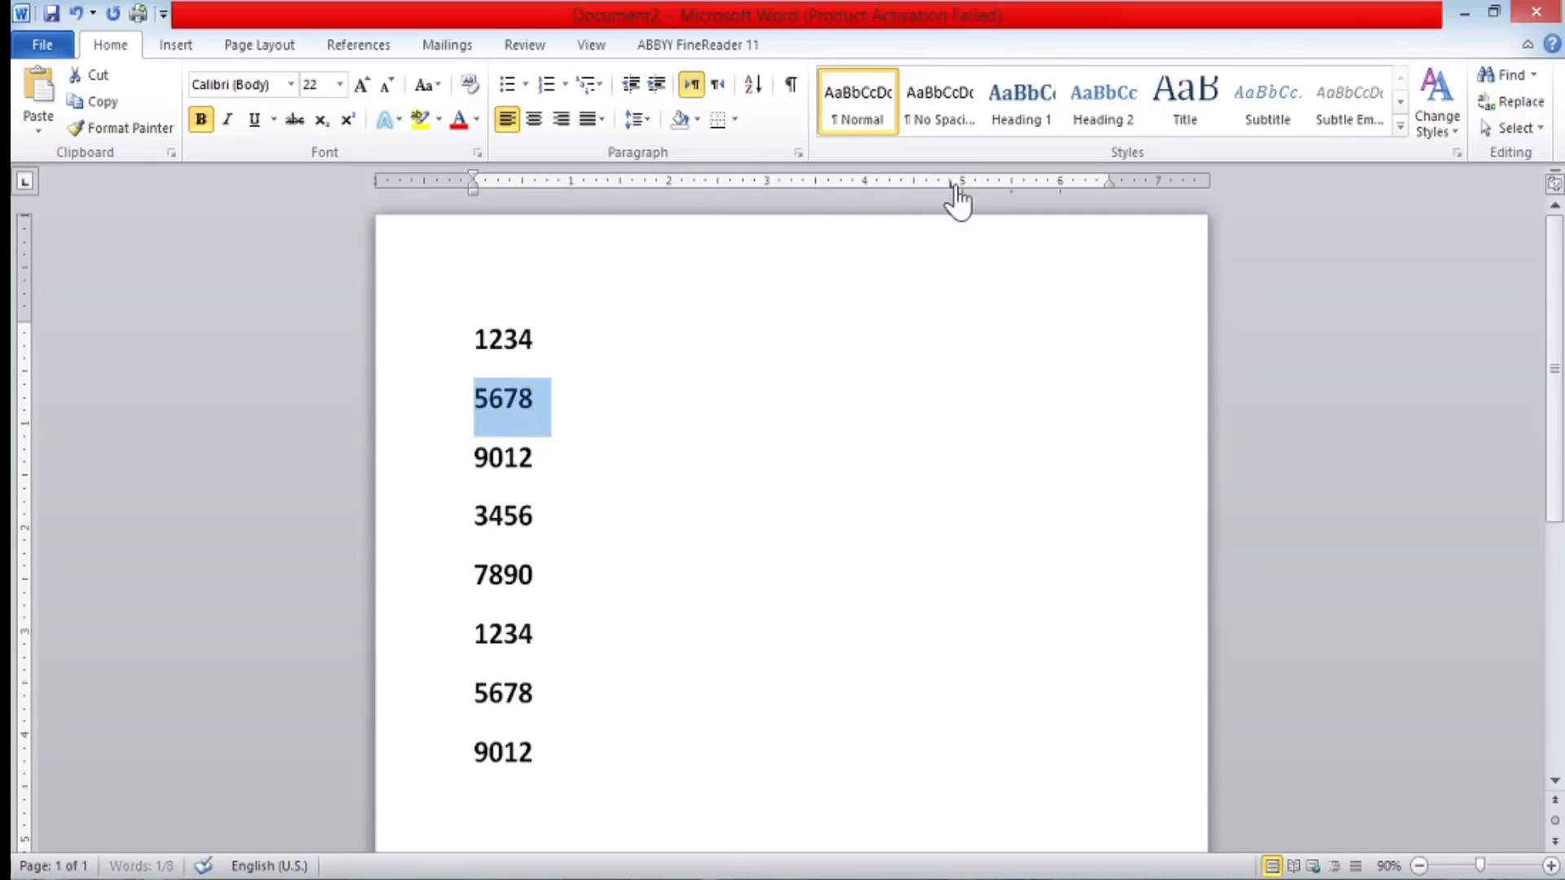
pyautogui.click(477, 405)
pyautogui.press('Tab')
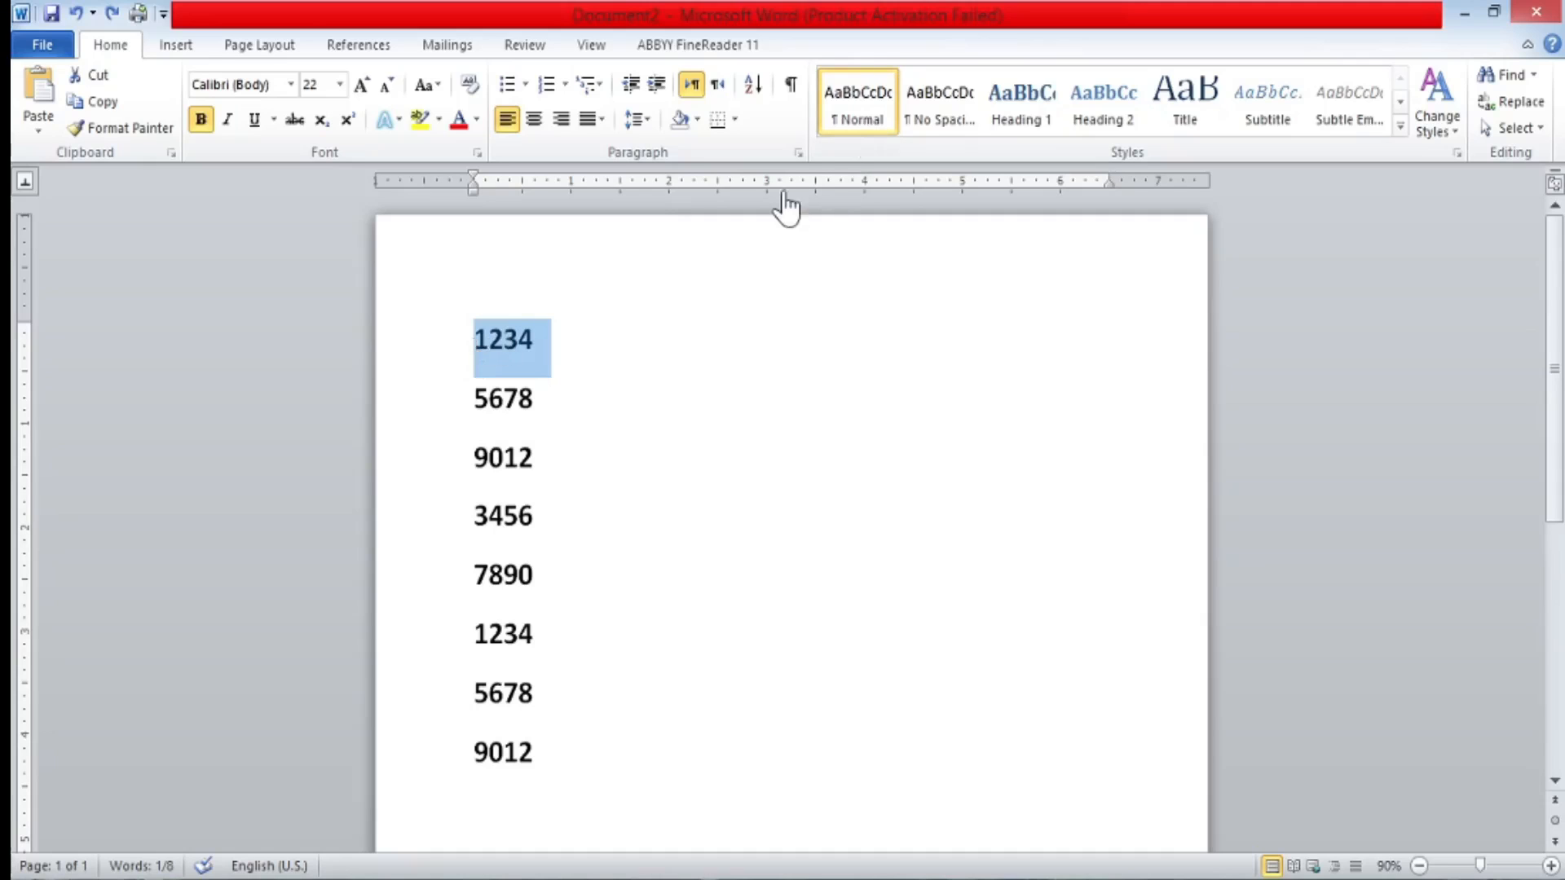
# Place a center tab stop at 3.5 inches on the selected first line "1234" and tab the number to it.
pyautogui.click(816, 181)
pyautogui.click(475, 340)
pyautogui.press('Tab')
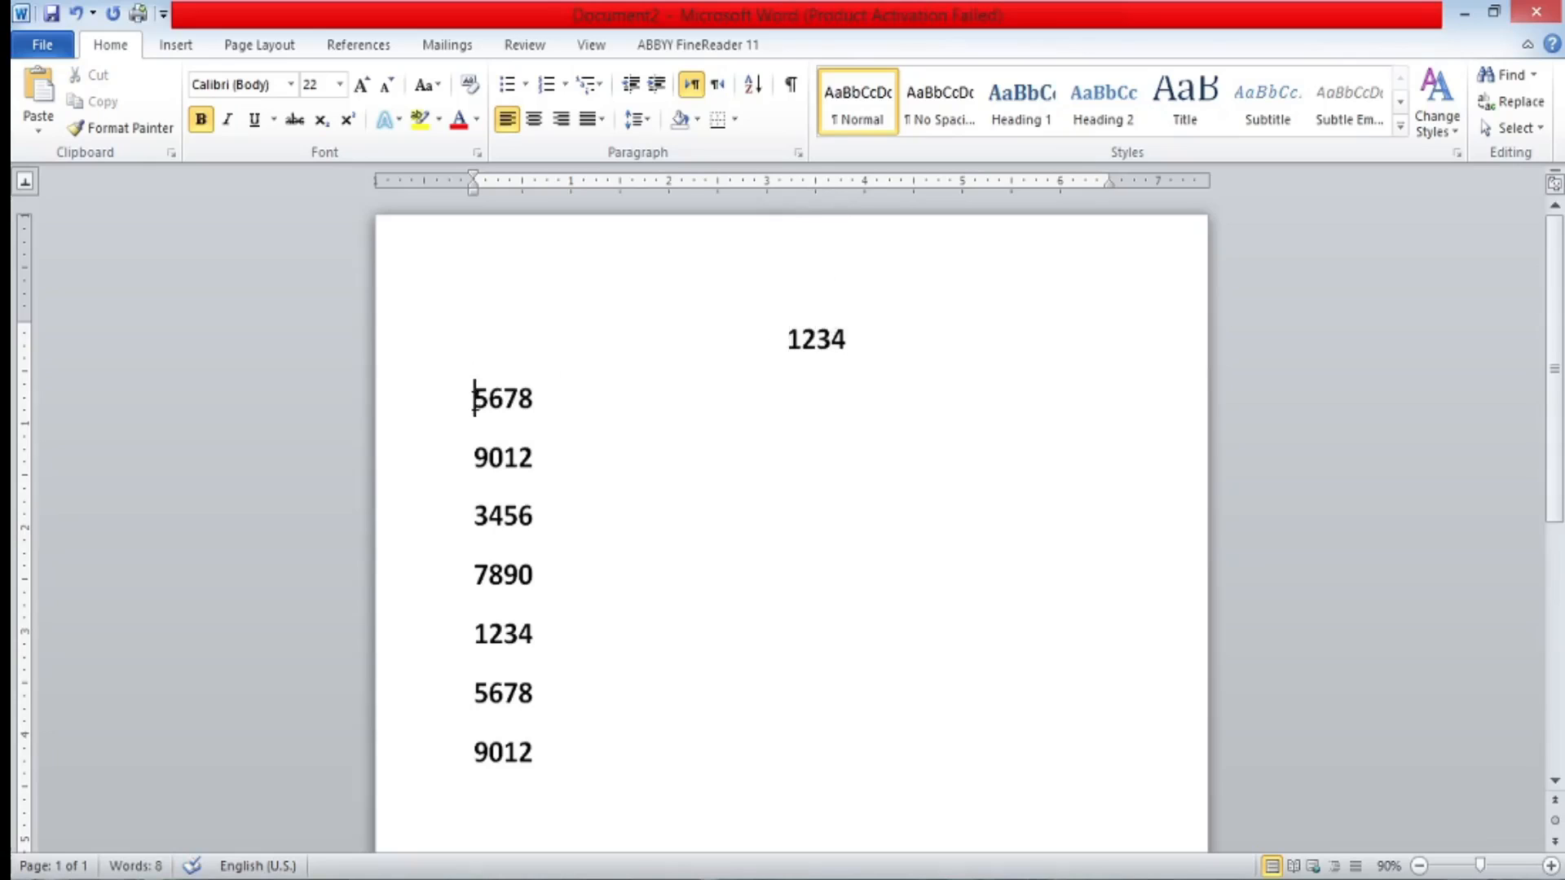
# Place a left tab stop at 3.5 inches on the second line "5678", tab the number to it, and compare it with the "1234" above.
pyautogui.moveTo(474, 398); pyautogui.dragTo(601, 511)
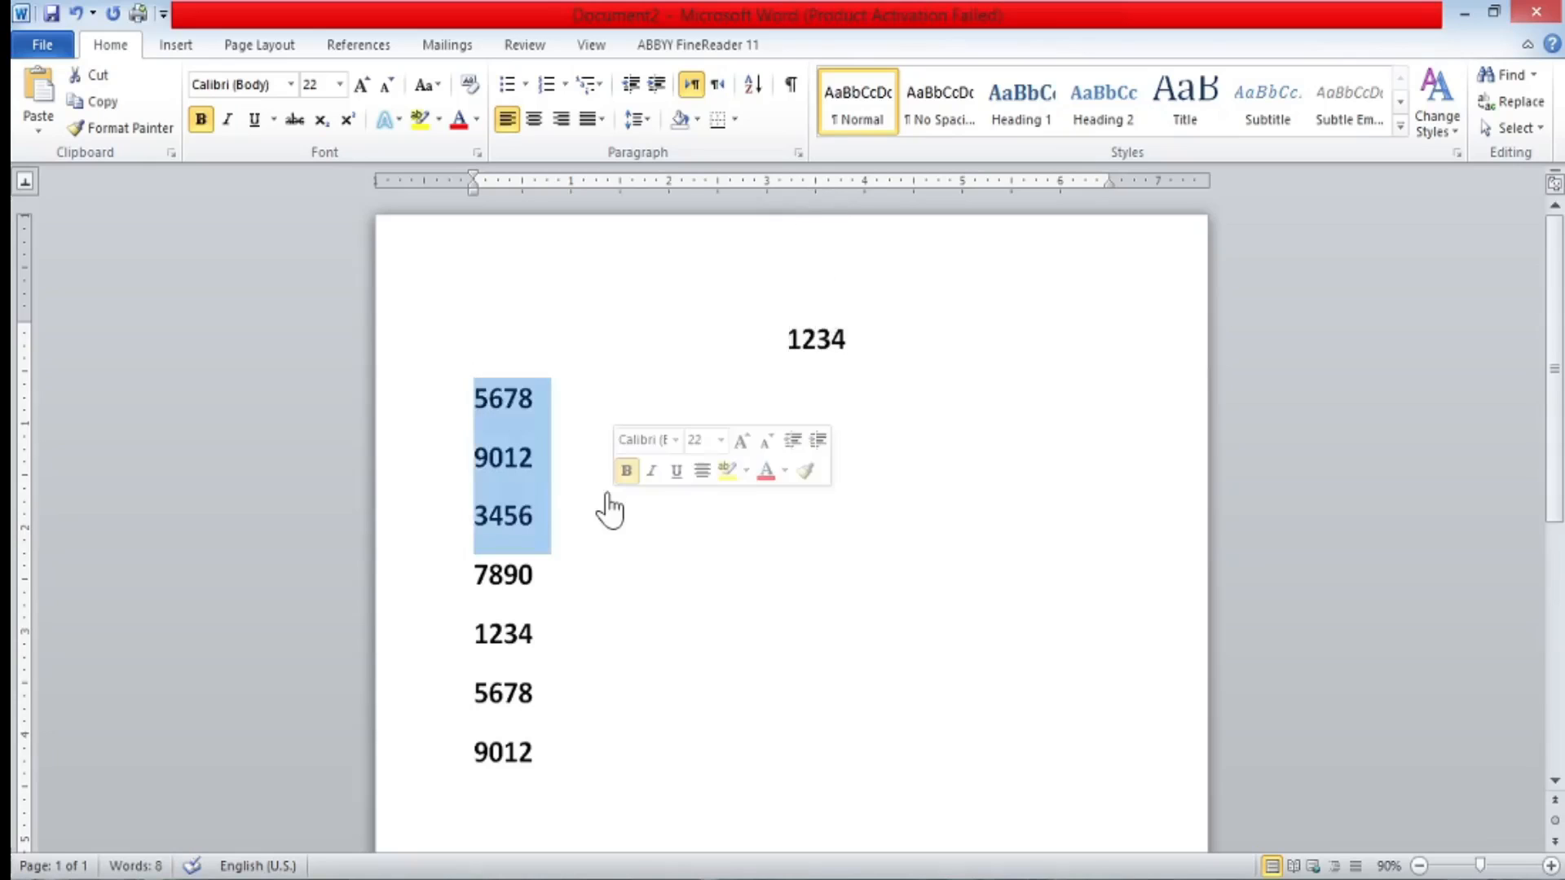
pyautogui.click(476, 397)
pyautogui.moveTo(476, 397); pyautogui.dragTo(535, 427)
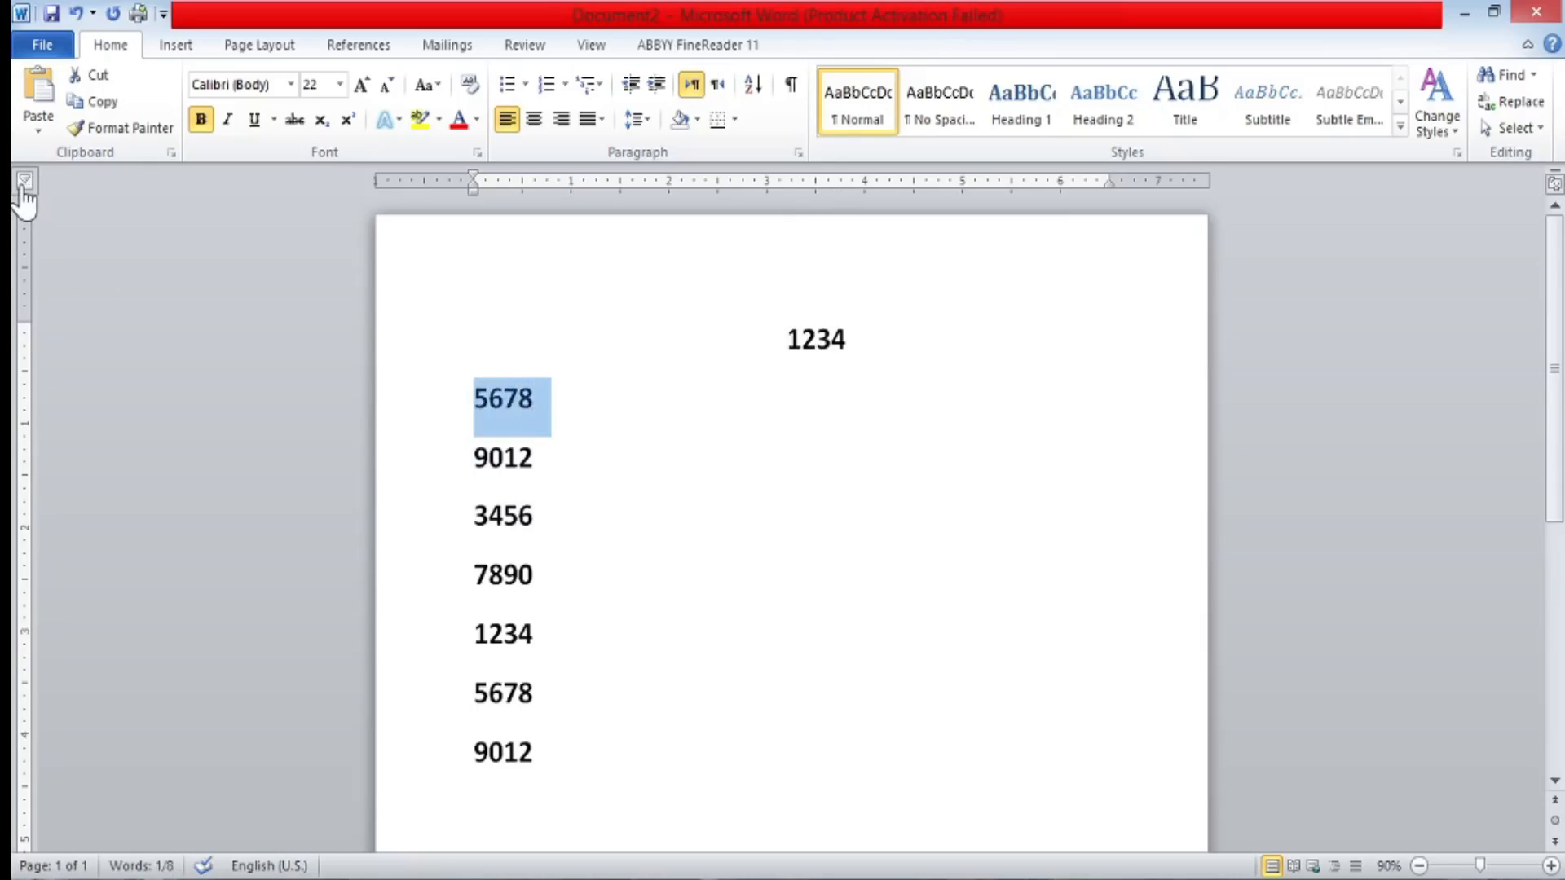
pyautogui.click(24, 183)
pyautogui.click(817, 184)
pyautogui.click(472, 398)
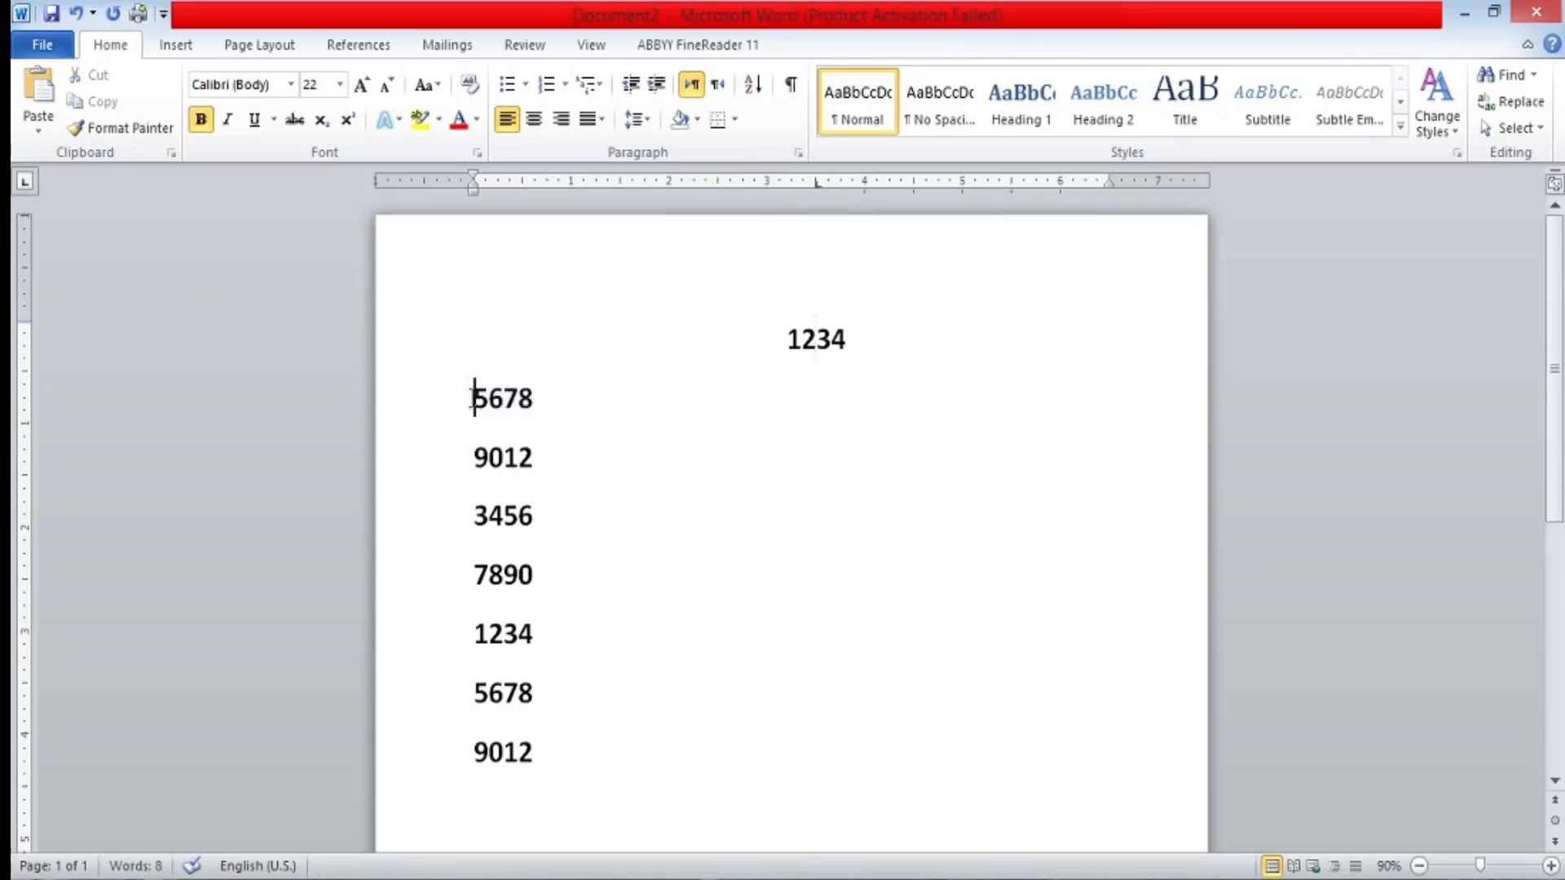
pyautogui.press('Tab')
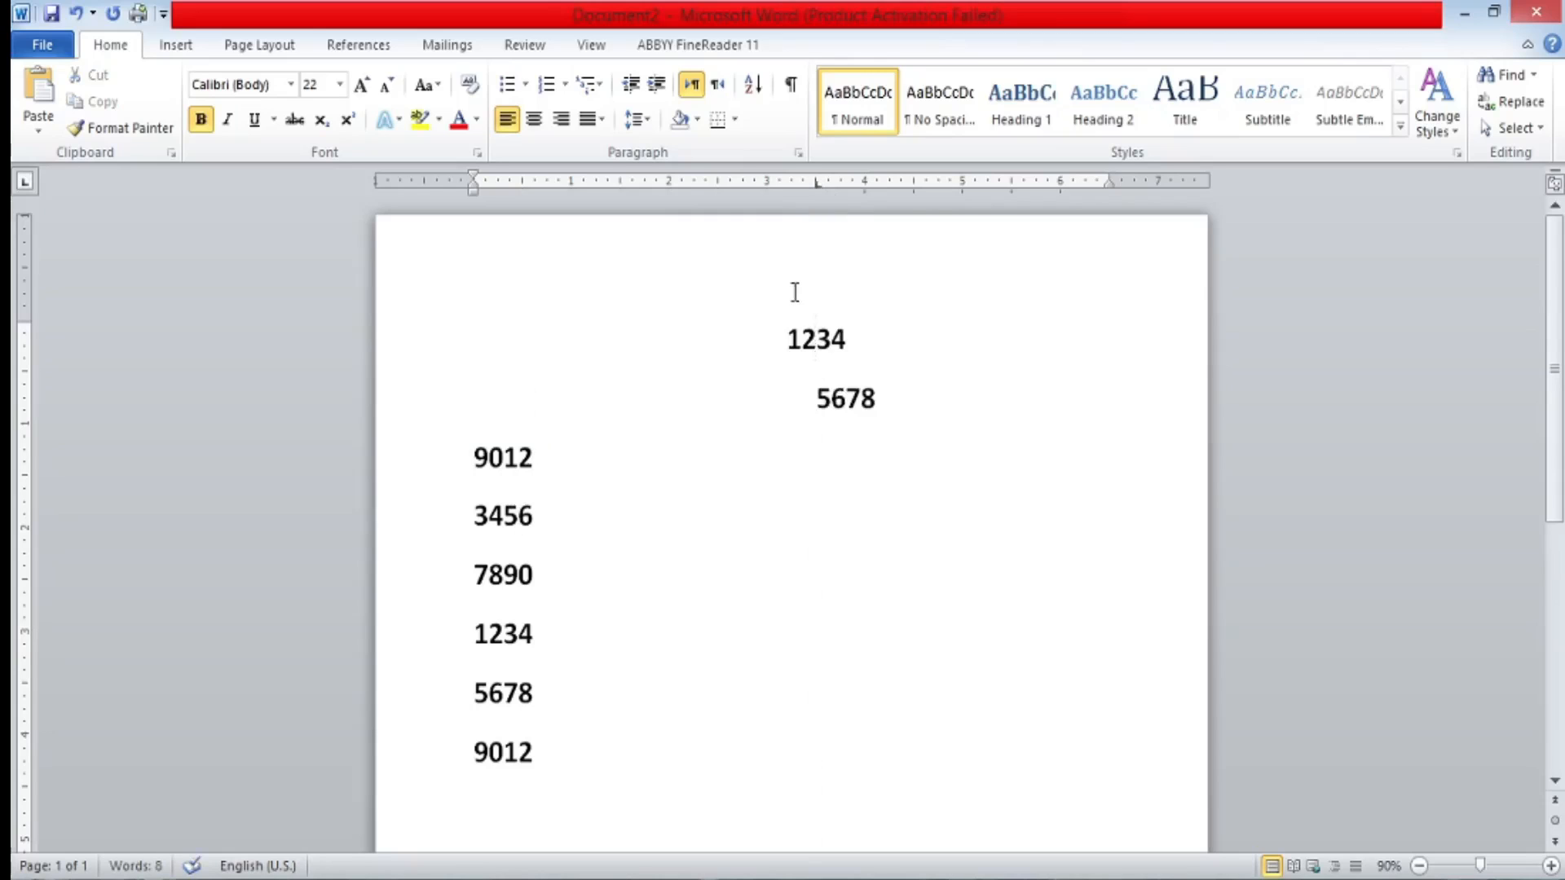
pyautogui.moveTo(789, 342); pyautogui.dragTo(847, 344)
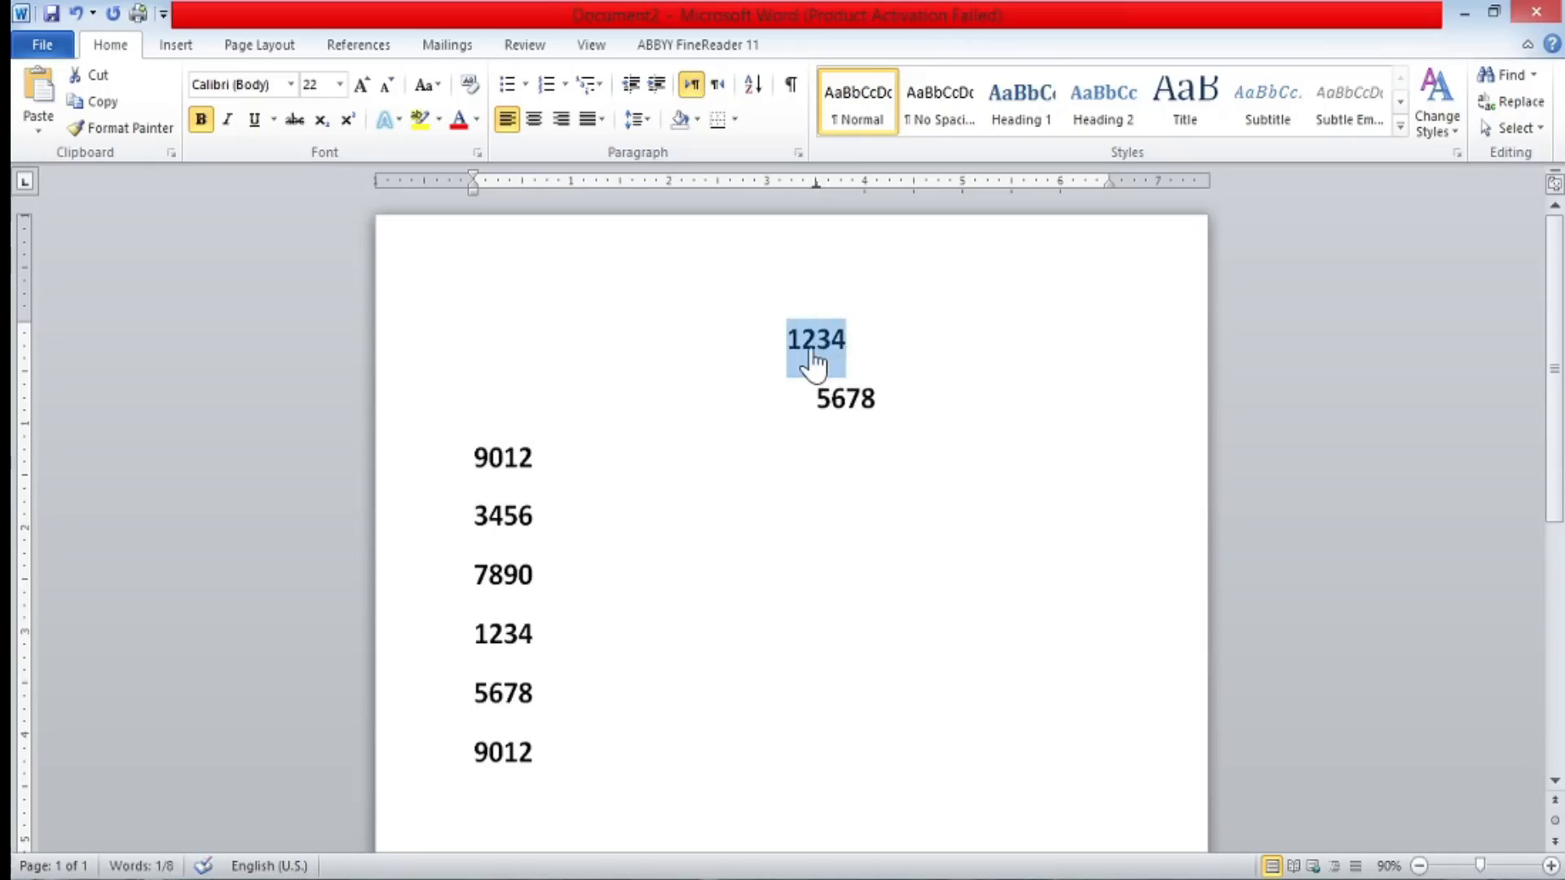
pyautogui.click(808, 352)
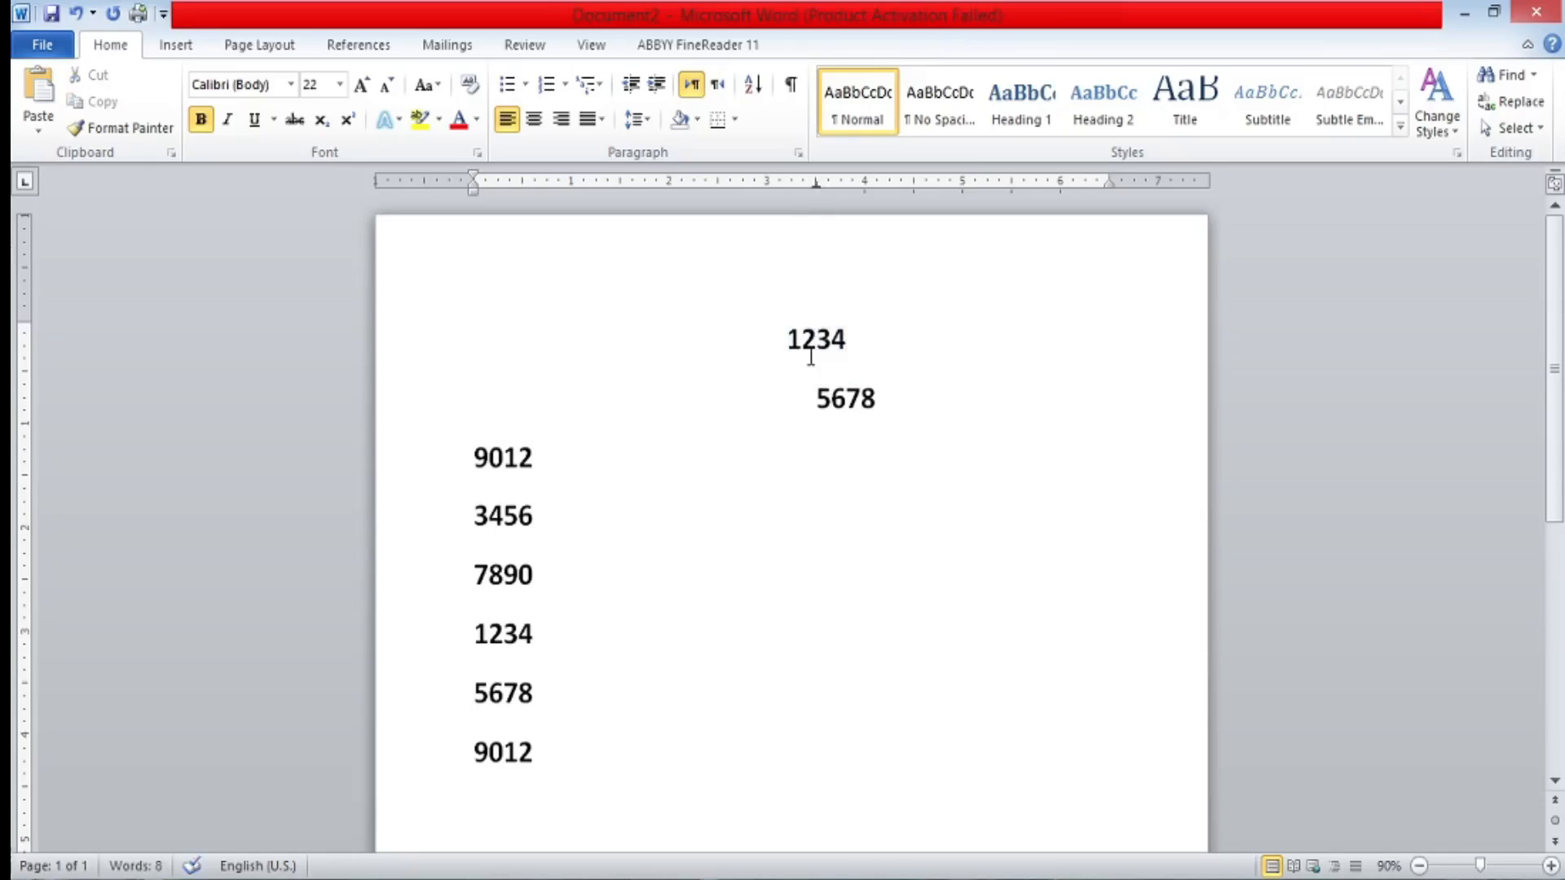
pyautogui.click(820, 395)
# Place a right tab stop at about 3.4 inches on the third line "9012" and tab the number to it.
pyautogui.tripleClick(476, 463)
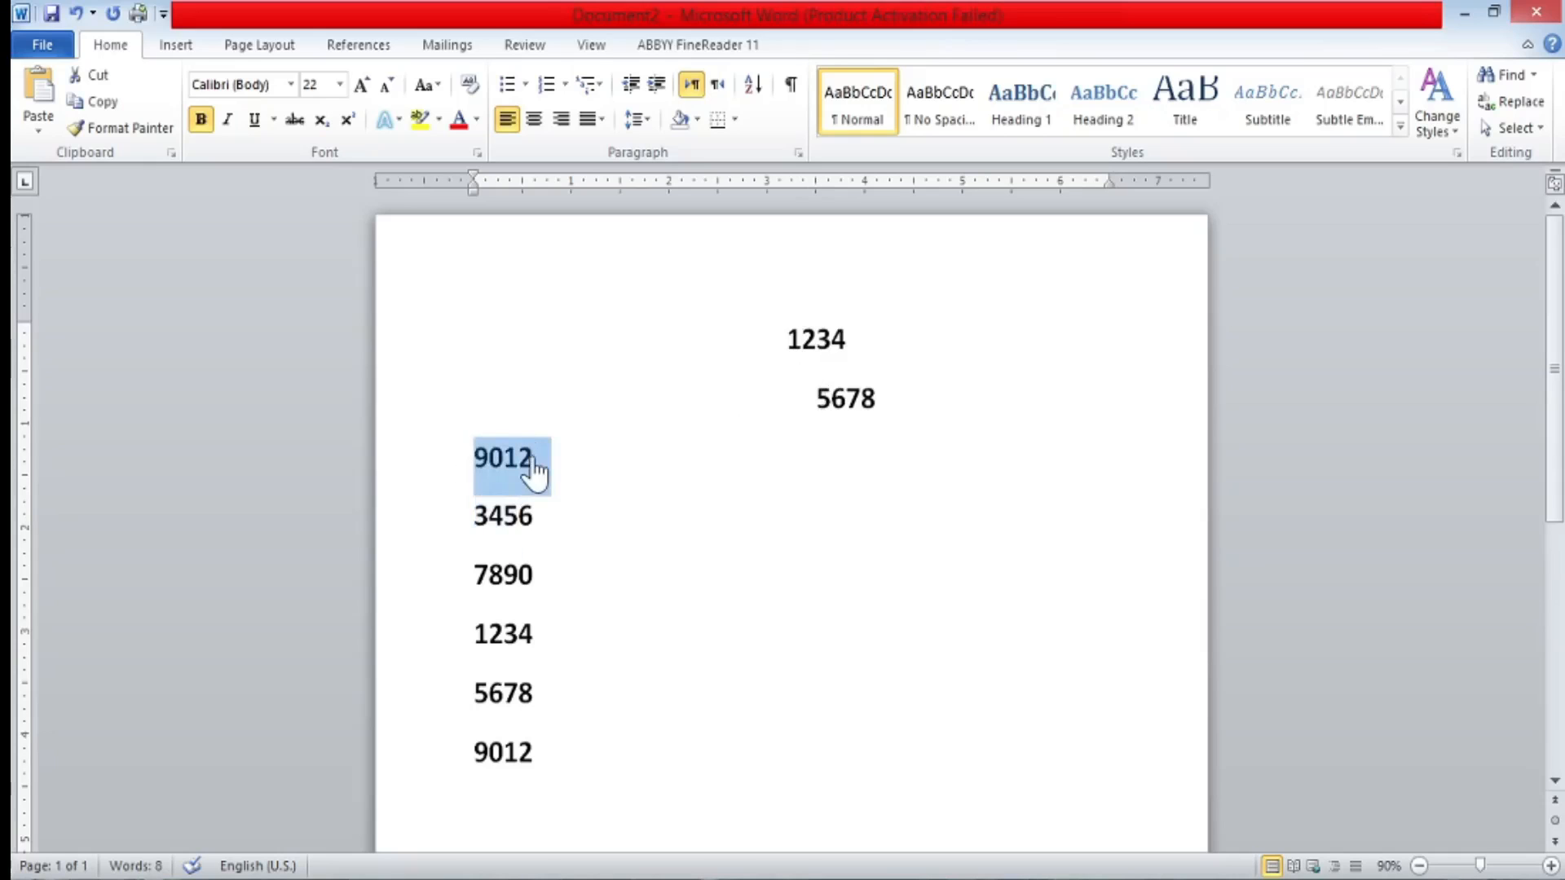
pyautogui.click(26, 184)
pyautogui.click(25, 187)
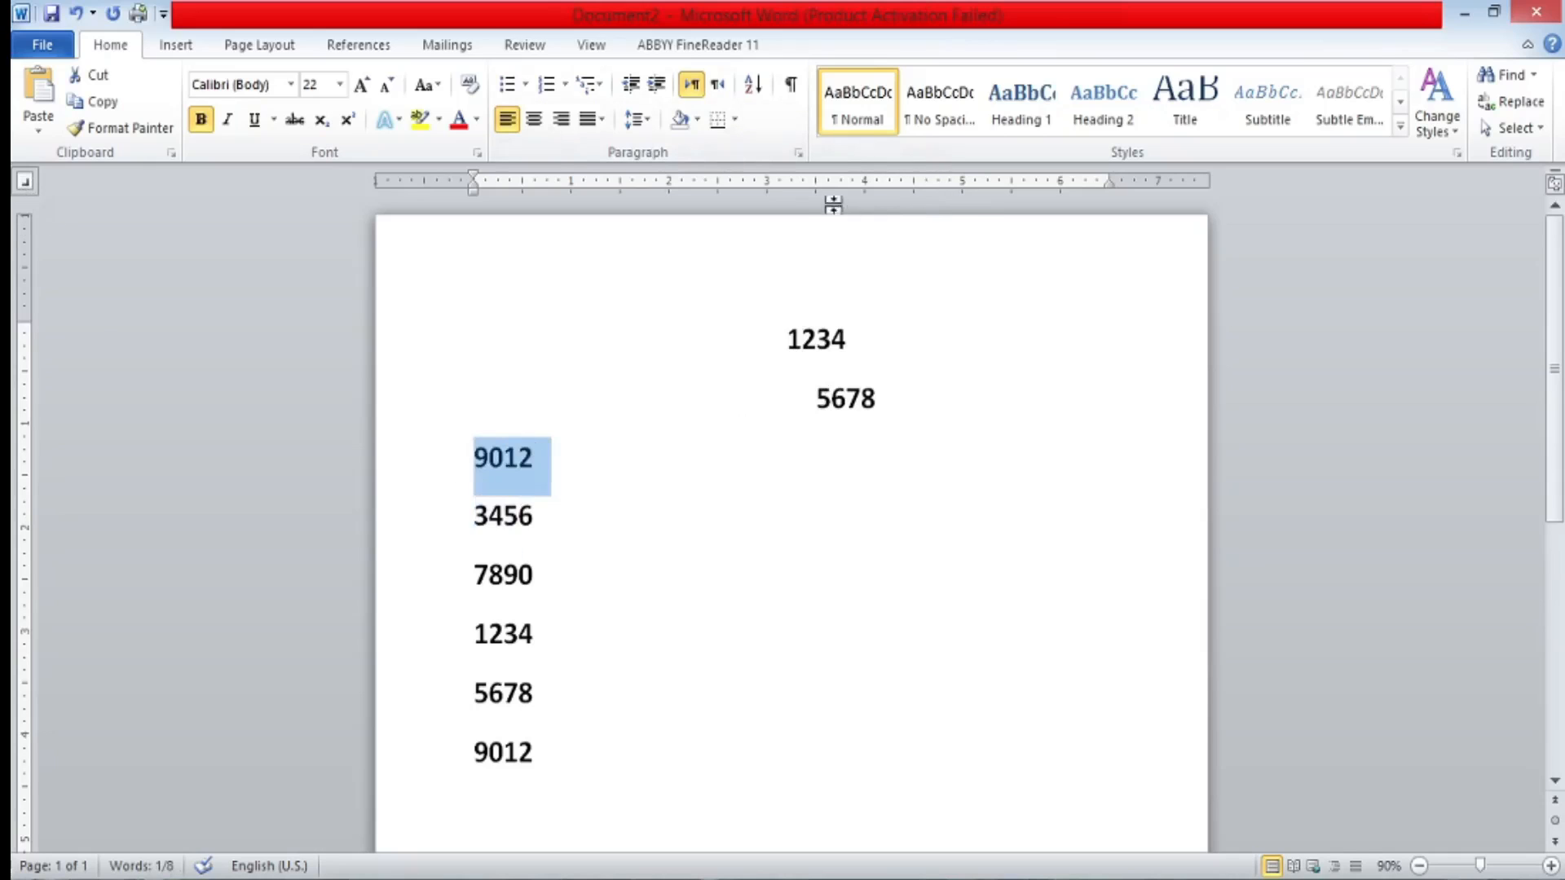
pyautogui.click(815, 184)
pyautogui.click(478, 481)
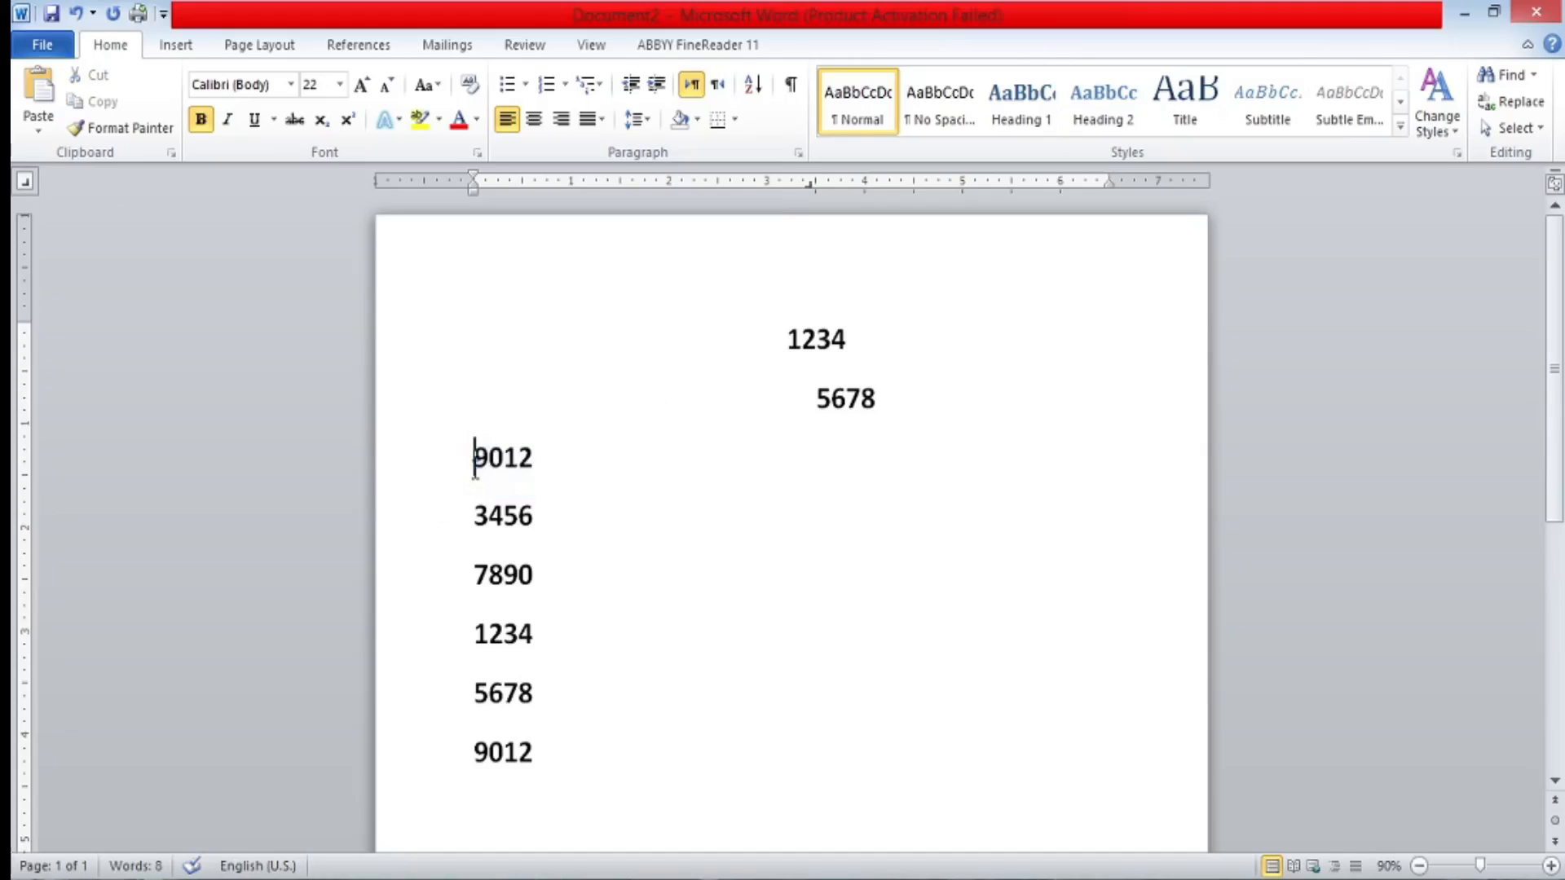
pyautogui.press('Tab')
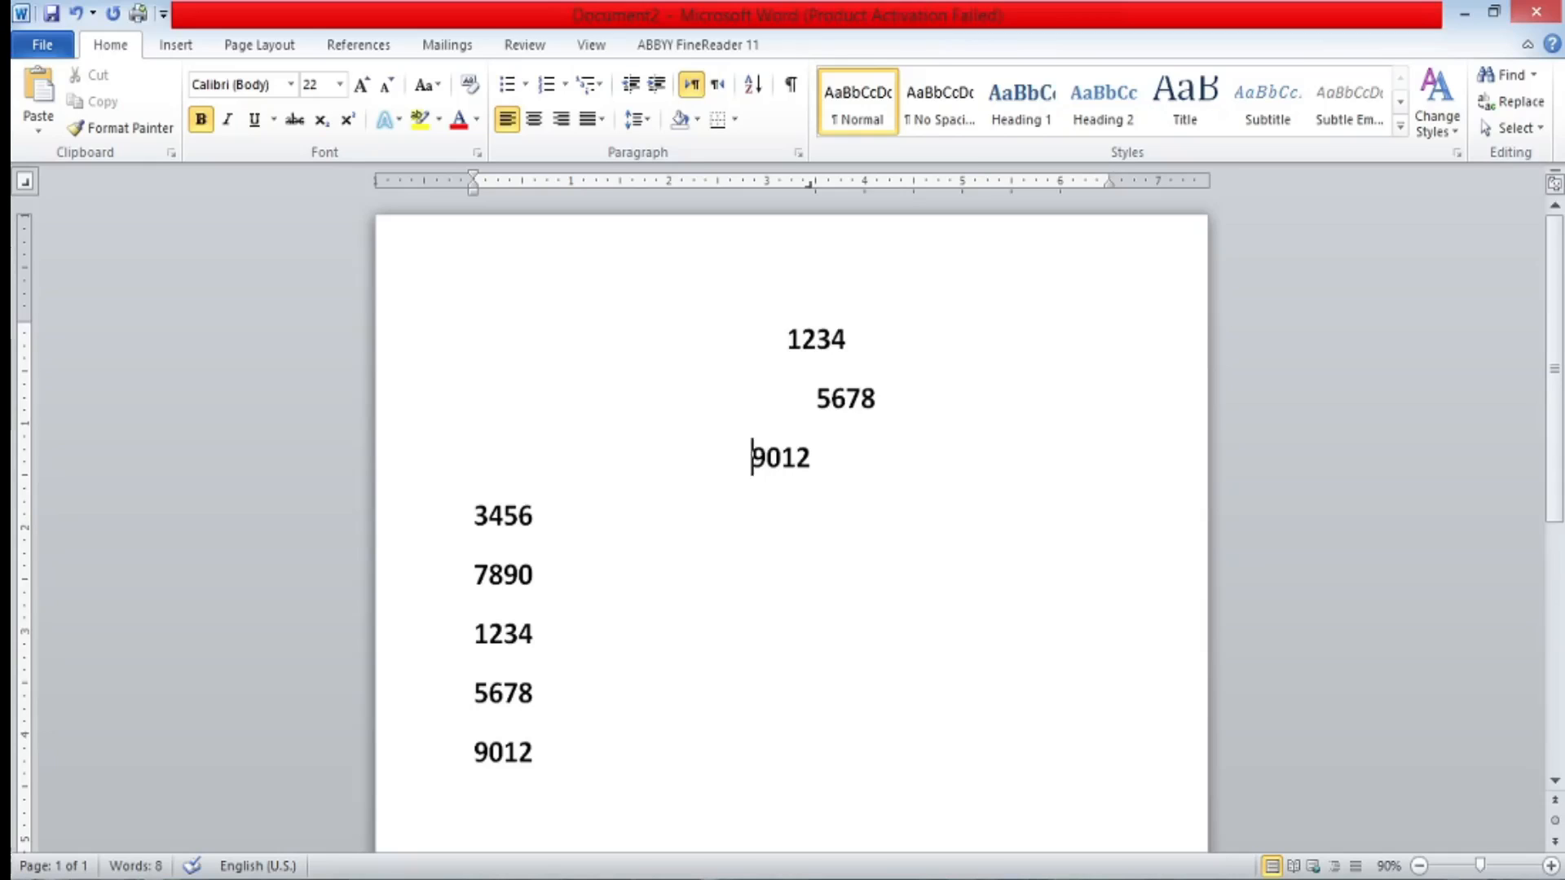
# Add a bar tab at about 3.5 inches to the fourth line "3456".
pyautogui.click(469, 518)
pyautogui.moveTo(476, 522); pyautogui.dragTo(543, 524)
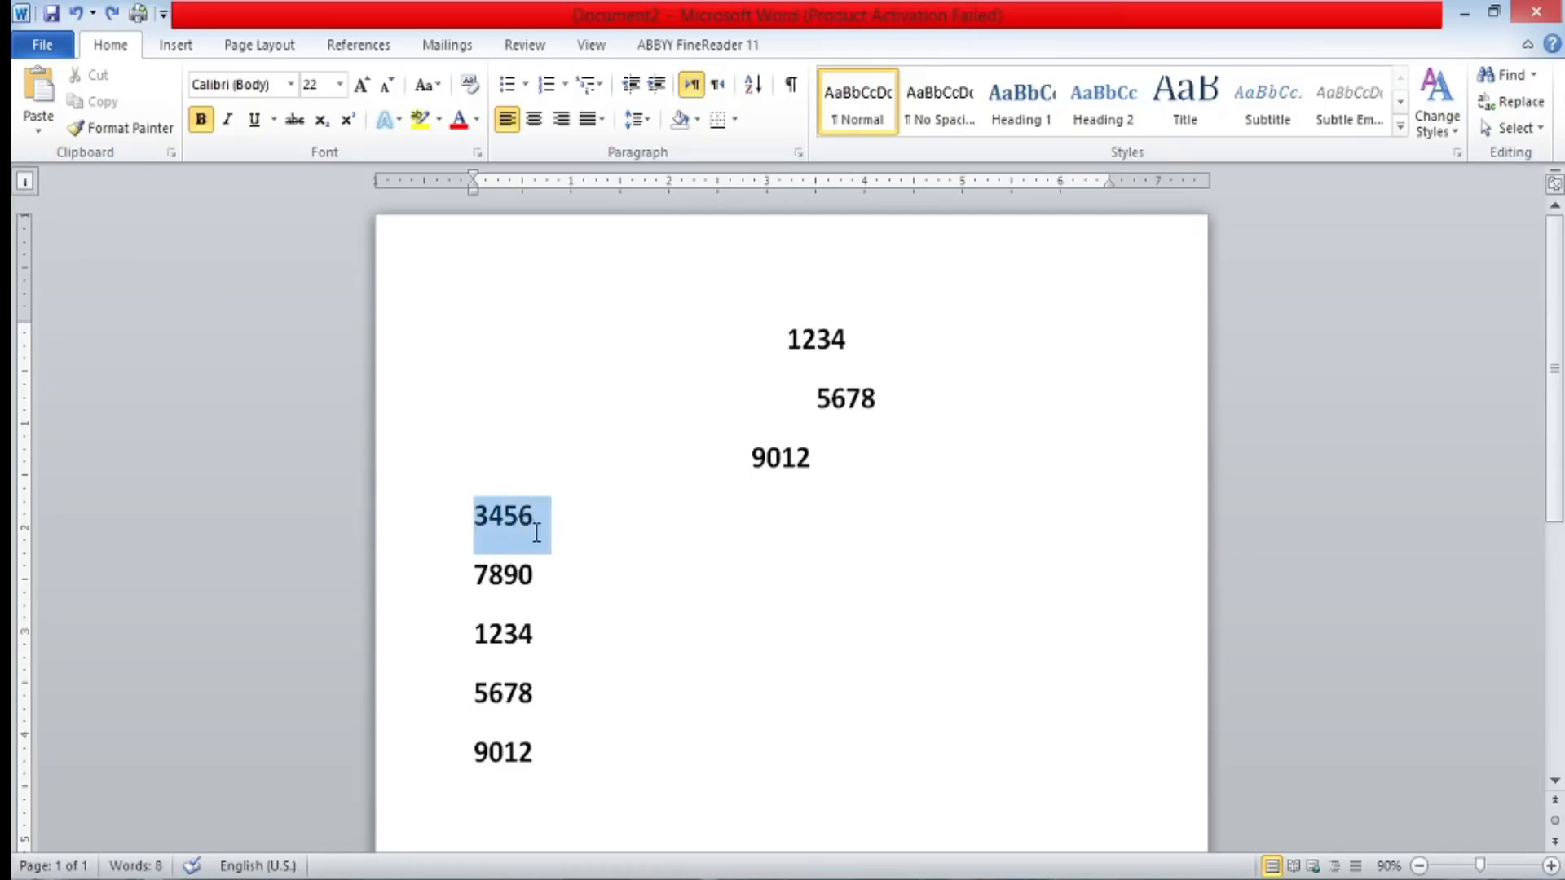
pyautogui.click(815, 183)
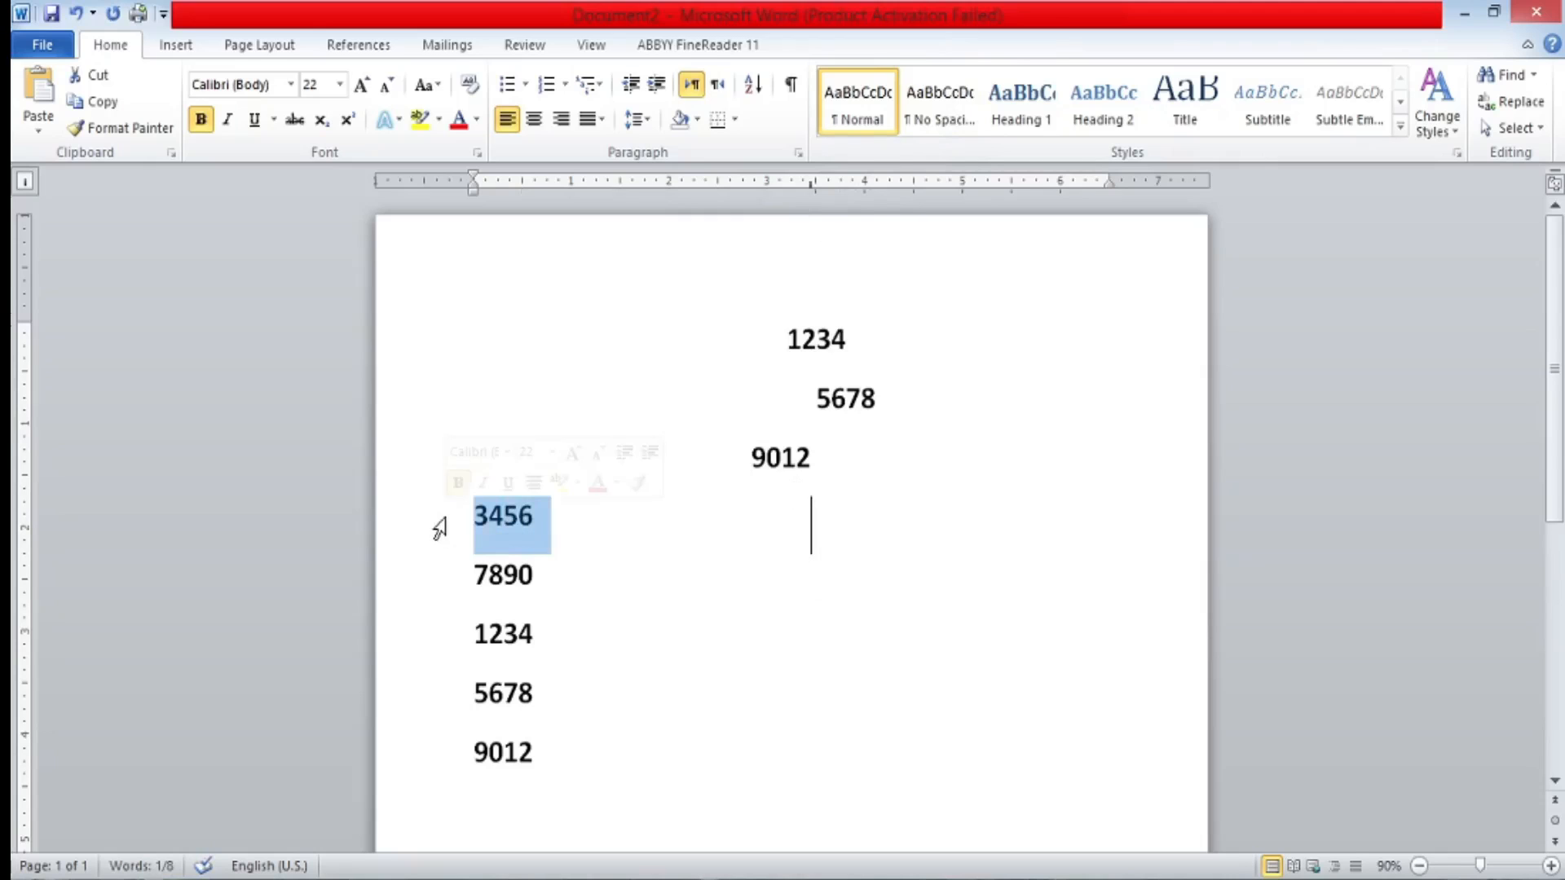
# Try moving "3456" towards the bar tab with repeated tabs, and remove all the inserted tabs.
pyautogui.click(473, 530)
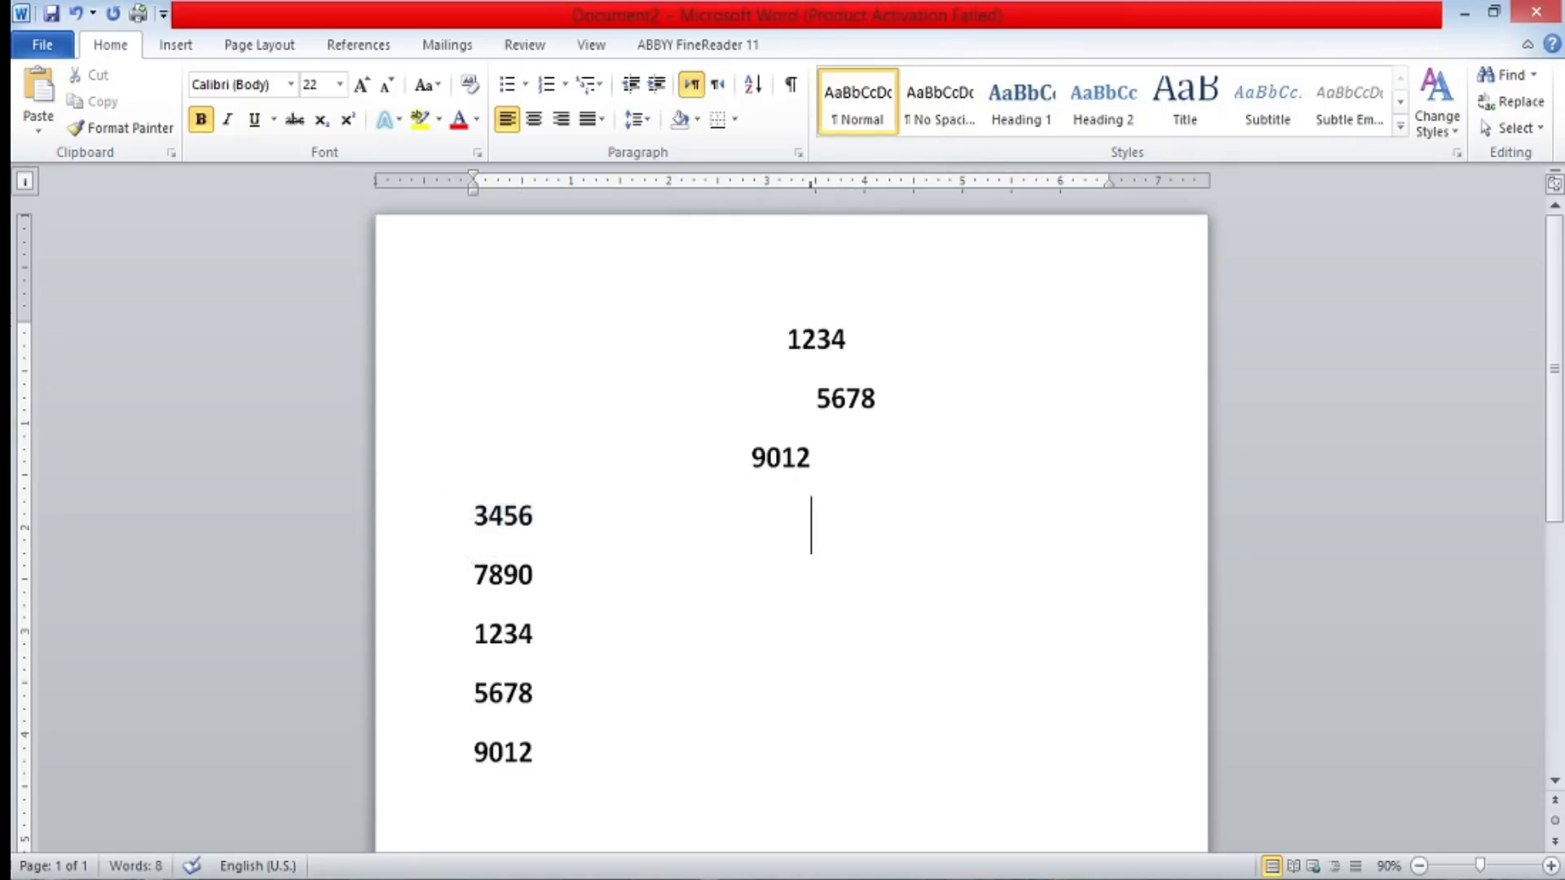
pyautogui.press('Tab')
pyautogui.press('Tab')
pyautogui.press('Tab')
pyautogui.press('Tab')
pyautogui.press('Tab')
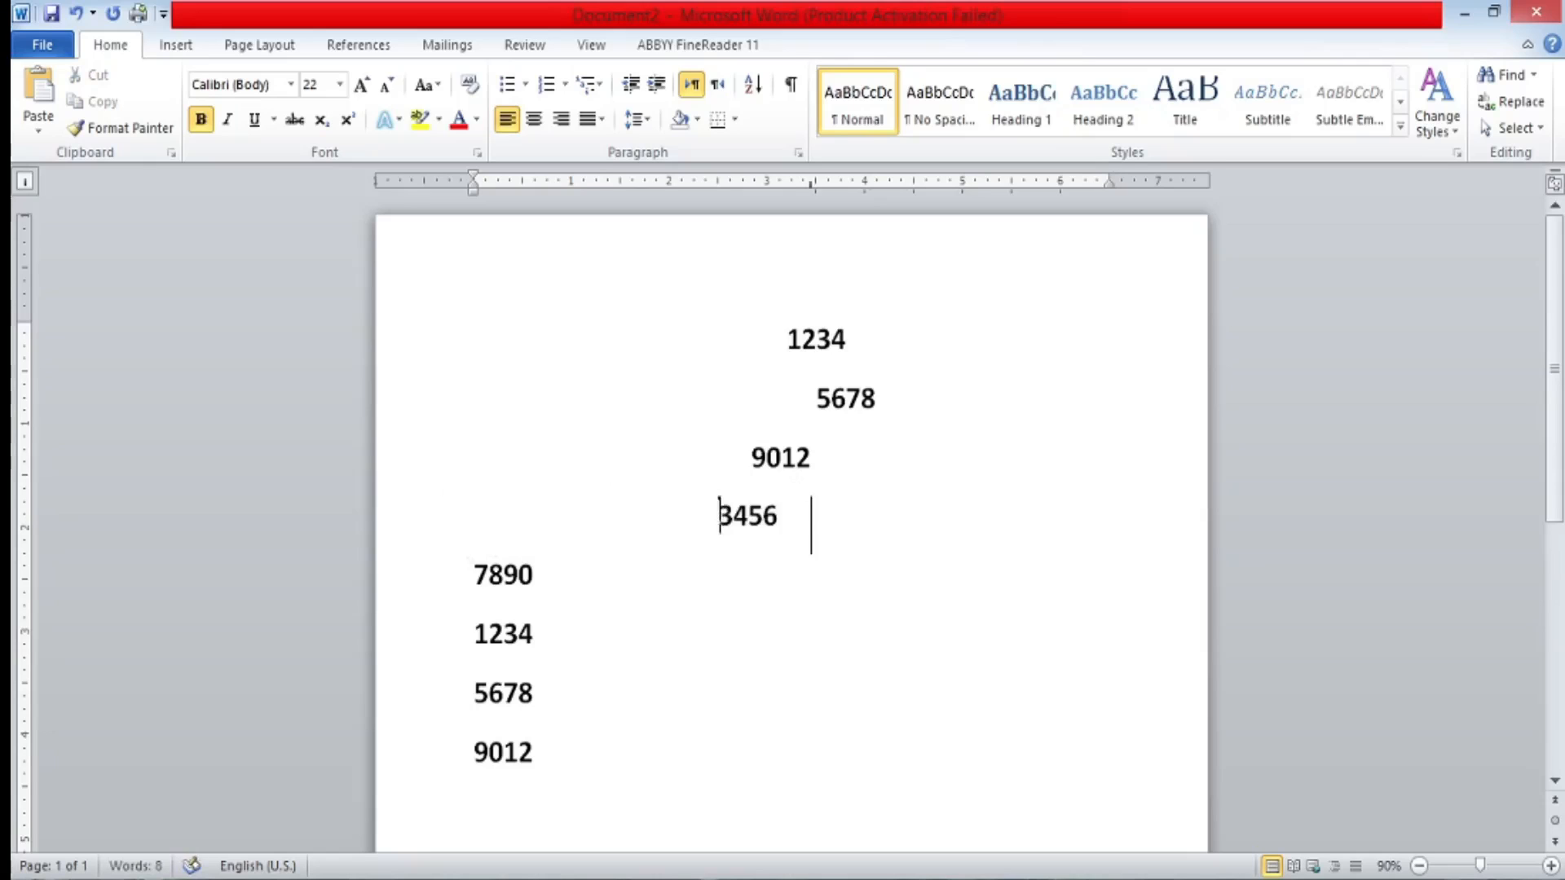
pyautogui.press('Tab')
pyautogui.press('BackSpace')
pyautogui.press('BackSpace')
pyautogui.press('BackSpace')
pyautogui.press('BackSpace')
pyautogui.press('BackSpace')
pyautogui.press('BackSpace')
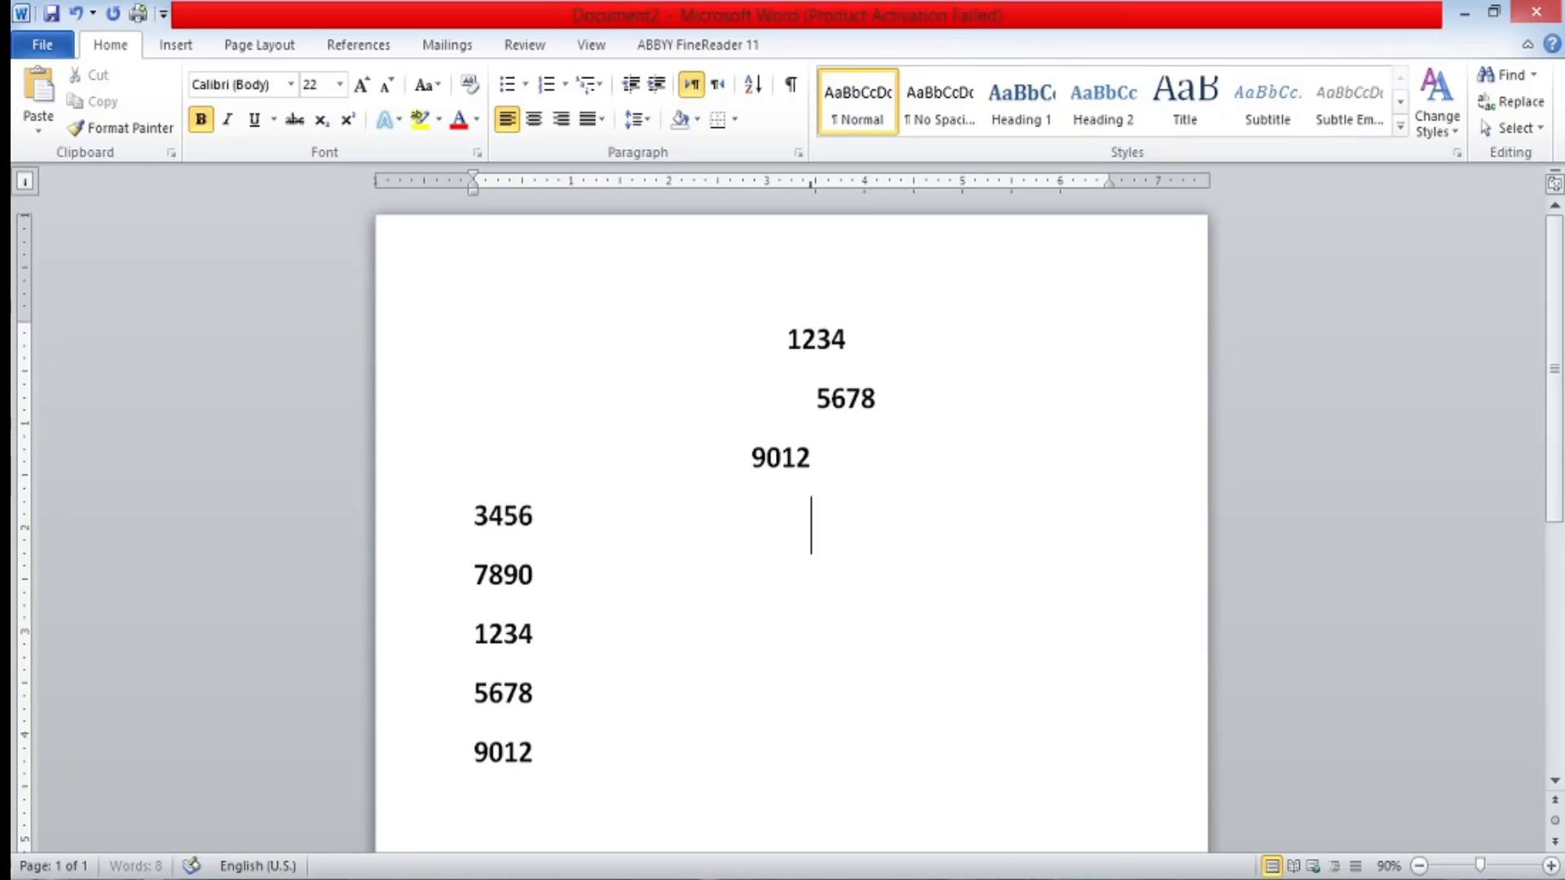